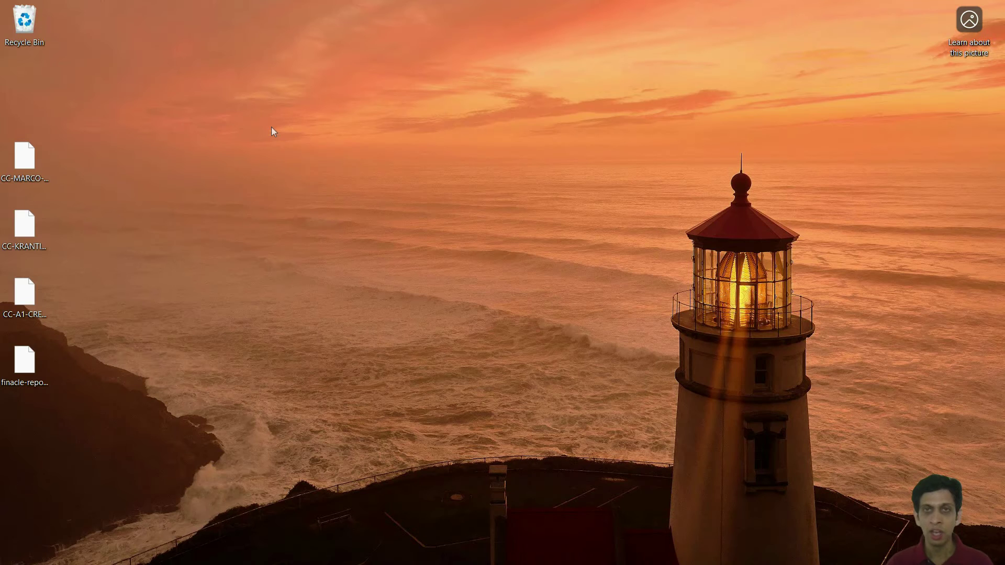
Open CC-KRANTIVER-TRADING-COMPANY.RPT in Notepad++ using the Edit with Notepad++ option
{"action": "left_click", "coordinate": [26, 229]}
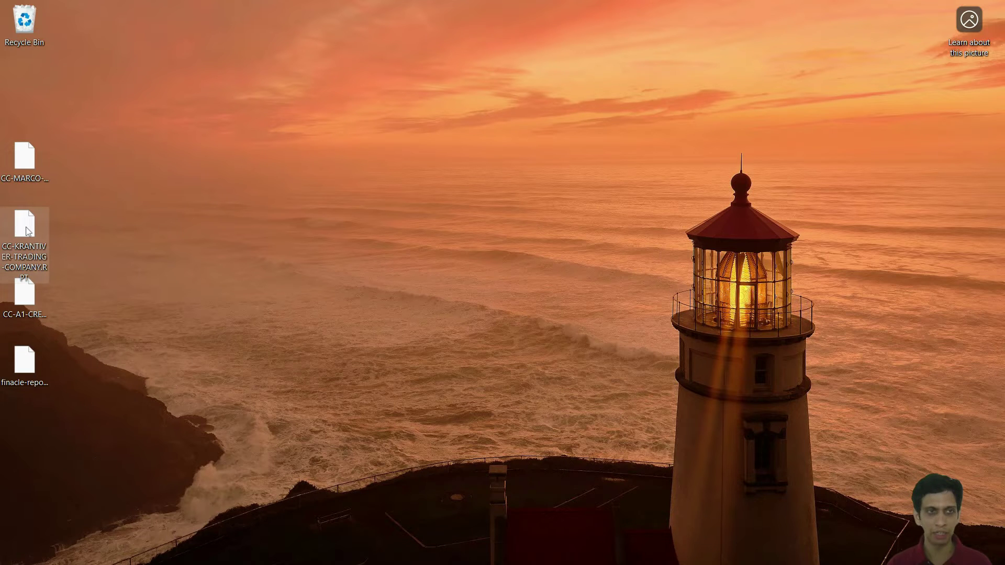
{"action": "double_click", "coordinate": [27, 230]}
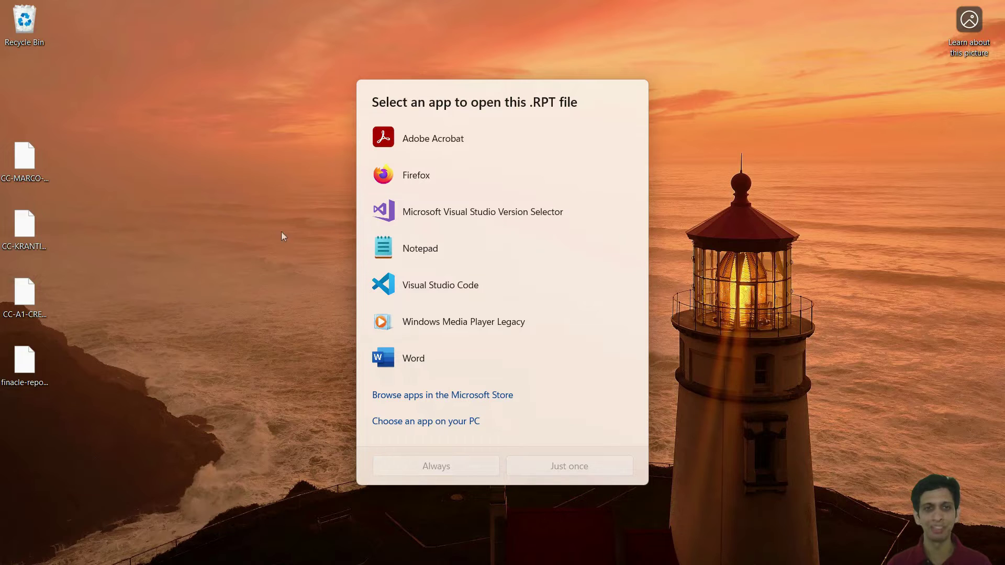
{"action": "key", "text": "Escape"}
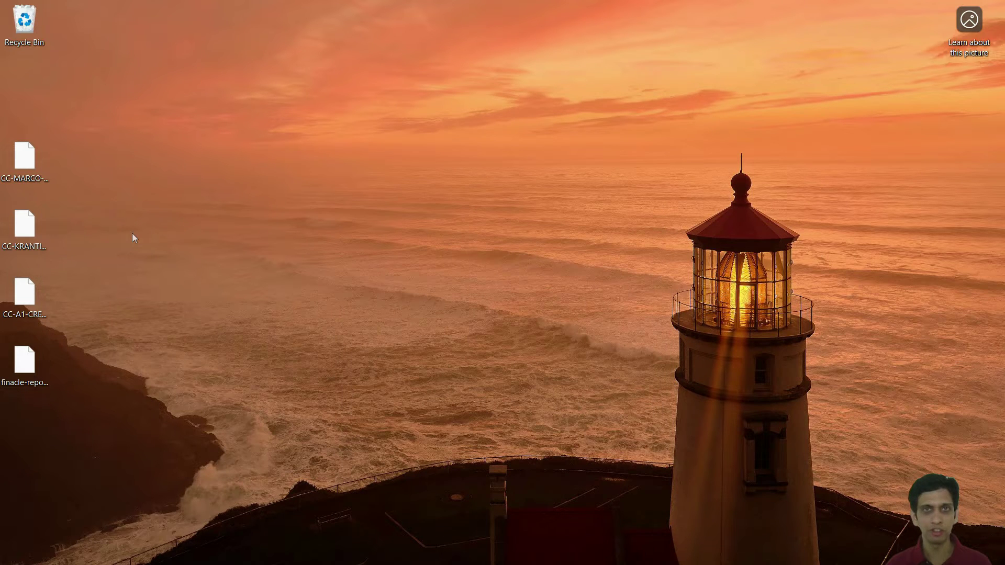
{"action": "left_click", "coordinate": [27, 240]}
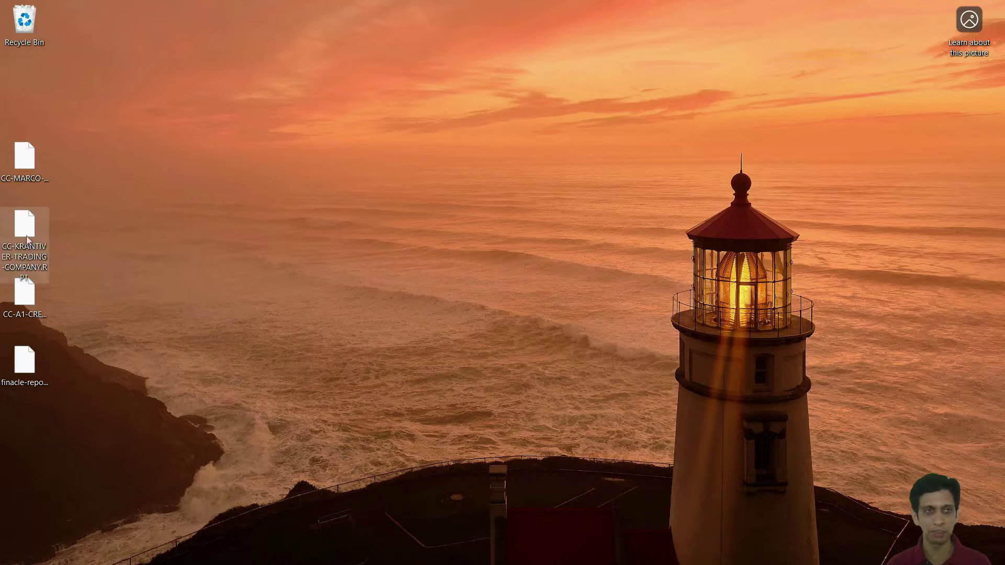
{"action": "right_click", "coordinate": [28, 240]}
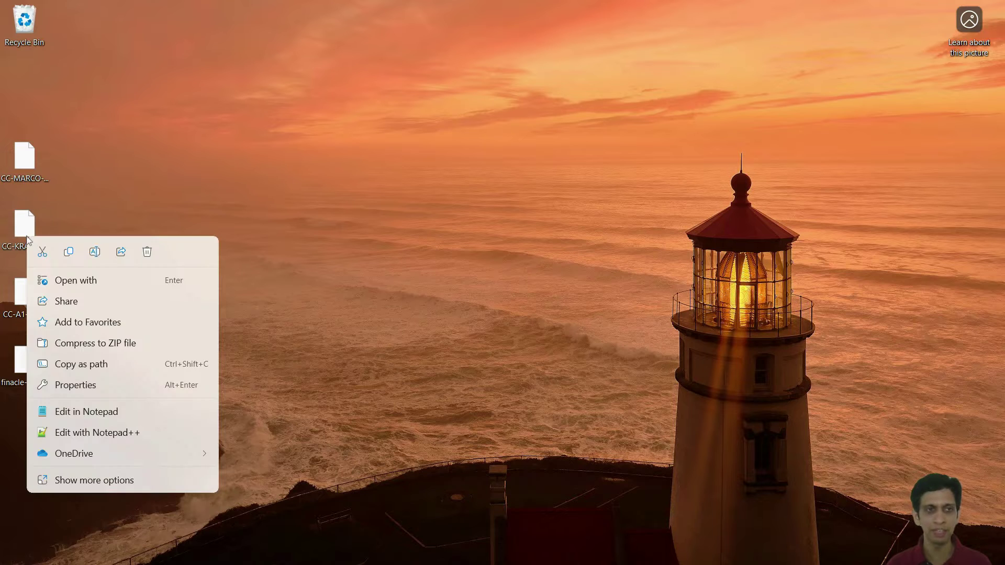
{"action": "left_click", "coordinate": [99, 433]}
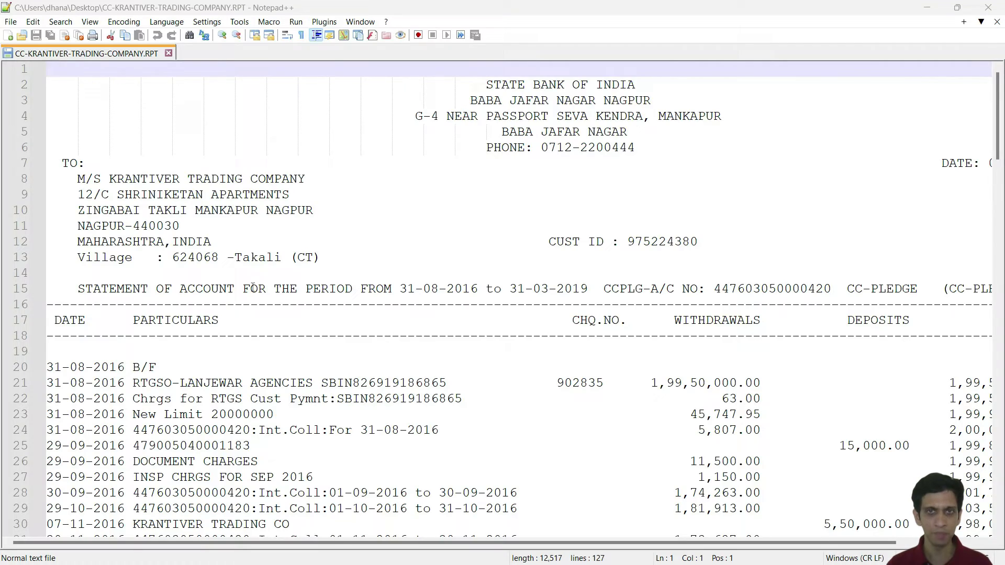
Scroll through the statement to look over its fixed-width column layout
{"action": "scroll", "coordinate": [389, 231], "scroll_direction": "down", "scroll_amount": 1}
{"action": "scroll", "coordinate": [389, 230], "scroll_direction": "up", "scroll_amount": 1}
{"action": "scroll", "coordinate": [389, 231], "scroll_direction": "down", "scroll_amount": 2, "text": "ctrl"}
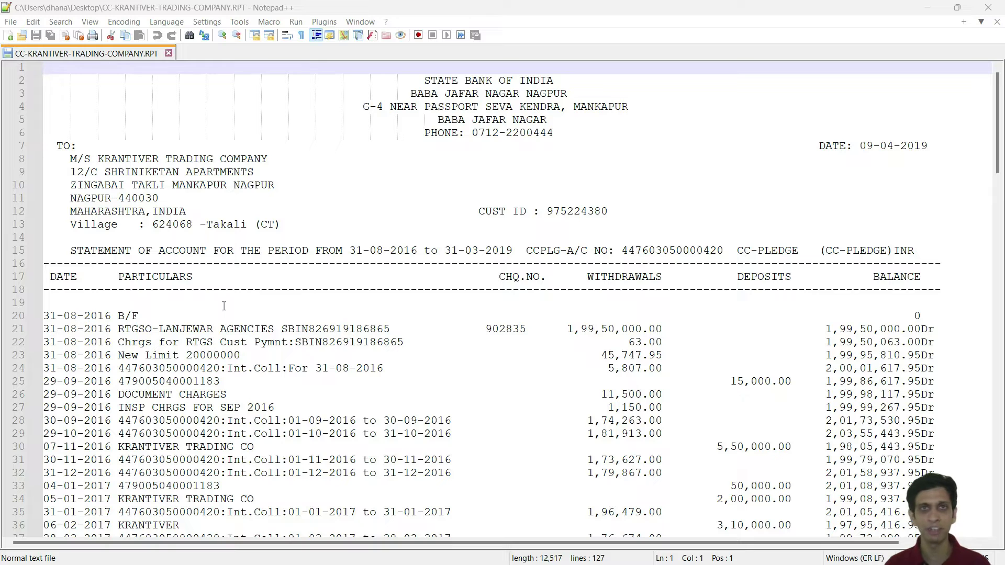
{"action": "scroll", "coordinate": [259, 287], "scroll_direction": "down", "scroll_amount": 1}
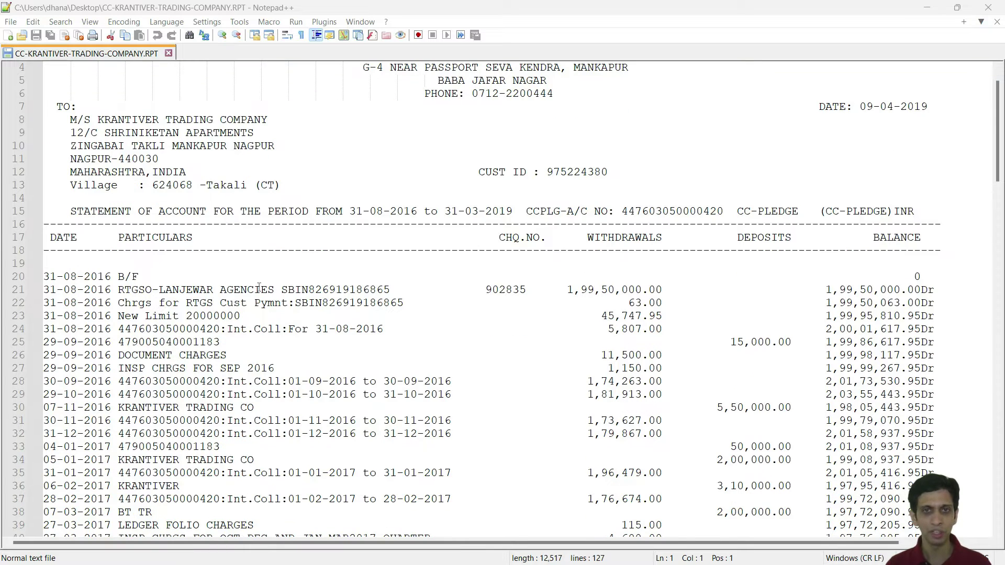
{"action": "scroll", "coordinate": [258, 288], "scroll_direction": "up", "scroll_amount": 1}
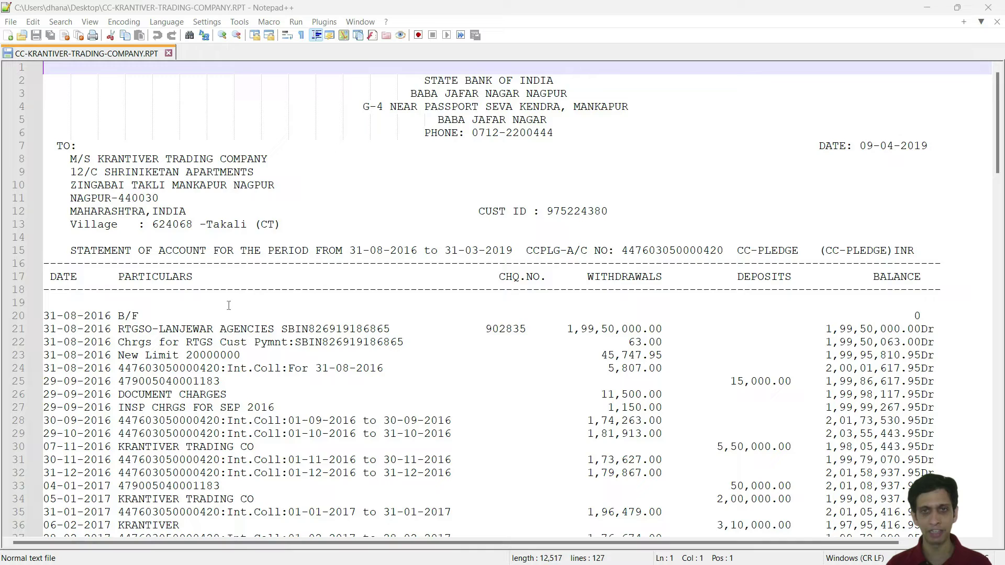
{"action": "scroll", "coordinate": [227, 303], "scroll_direction": "down", "scroll_amount": 1}
{"action": "scroll", "coordinate": [261, 293], "scroll_direction": "up", "scroll_amount": 1}
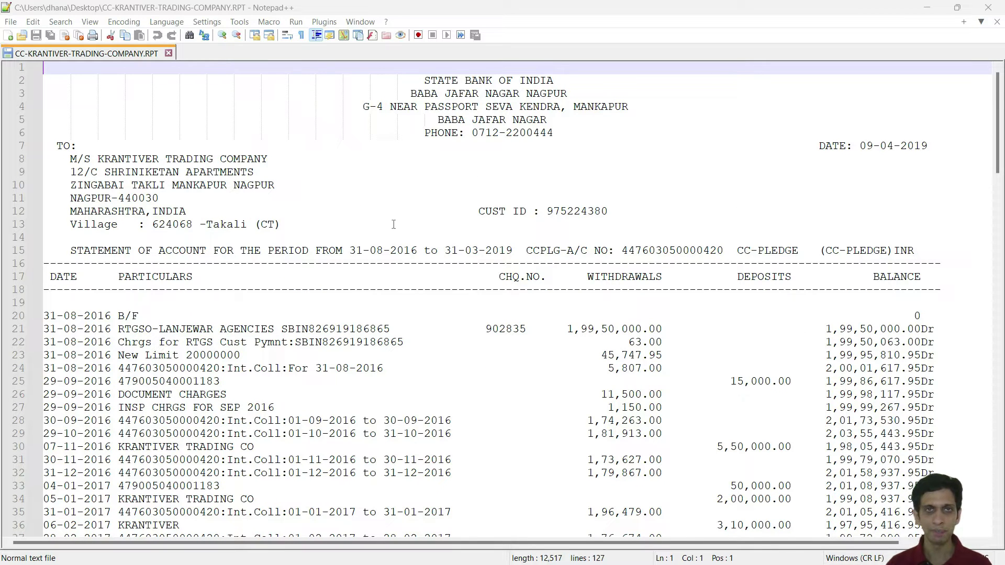
Launch Excel, create blank workbook Book1, and show the Data tab's import options
{"action": "key", "text": "super"}
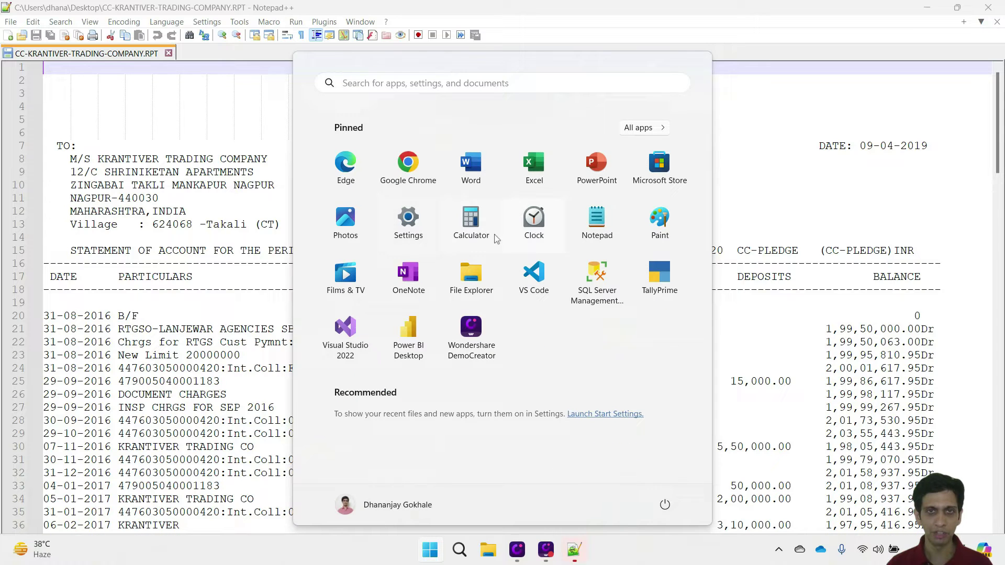
{"action": "left_click", "coordinate": [534, 177]}
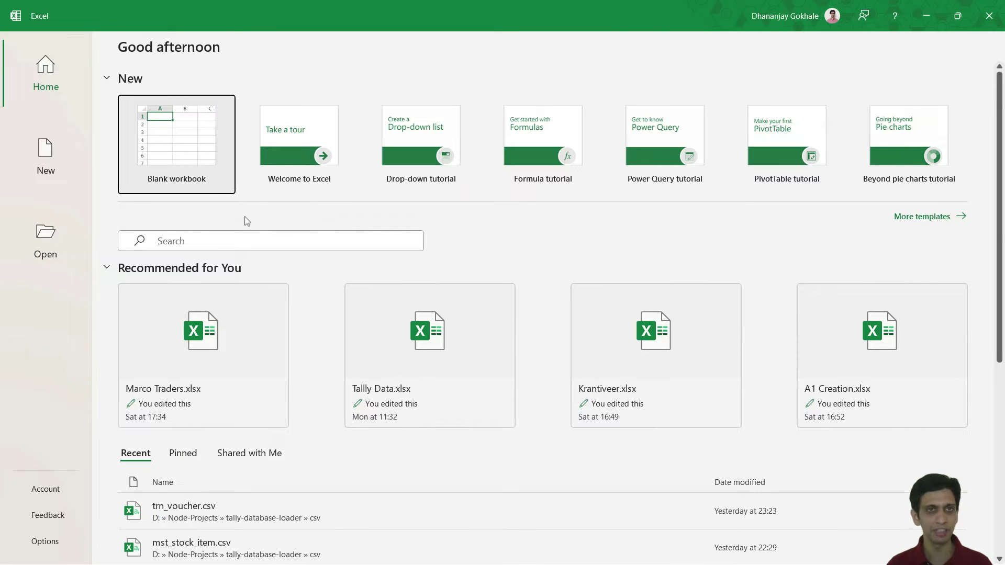
{"action": "left_click", "coordinate": [183, 164]}
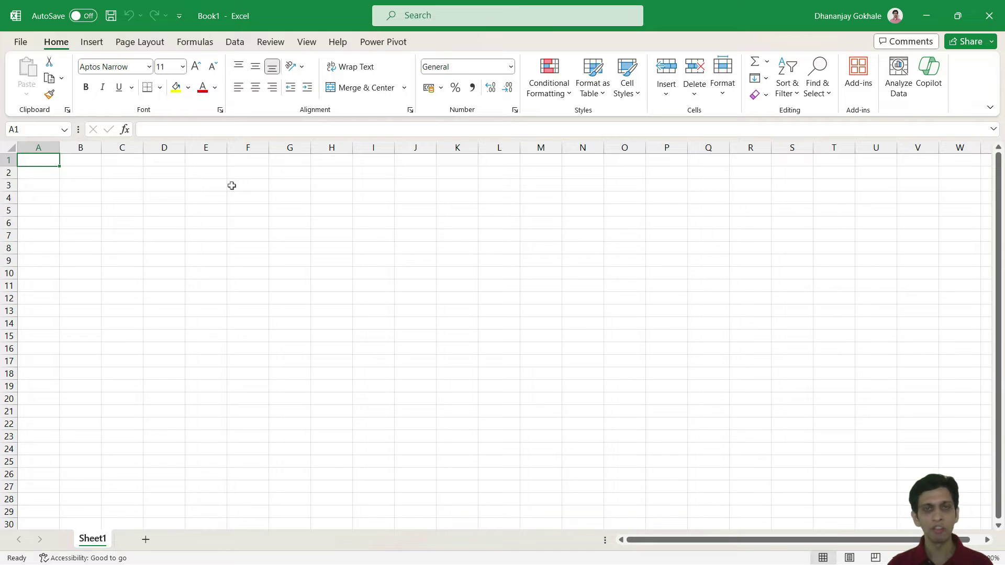
{"action": "left_click", "coordinate": [234, 45]}
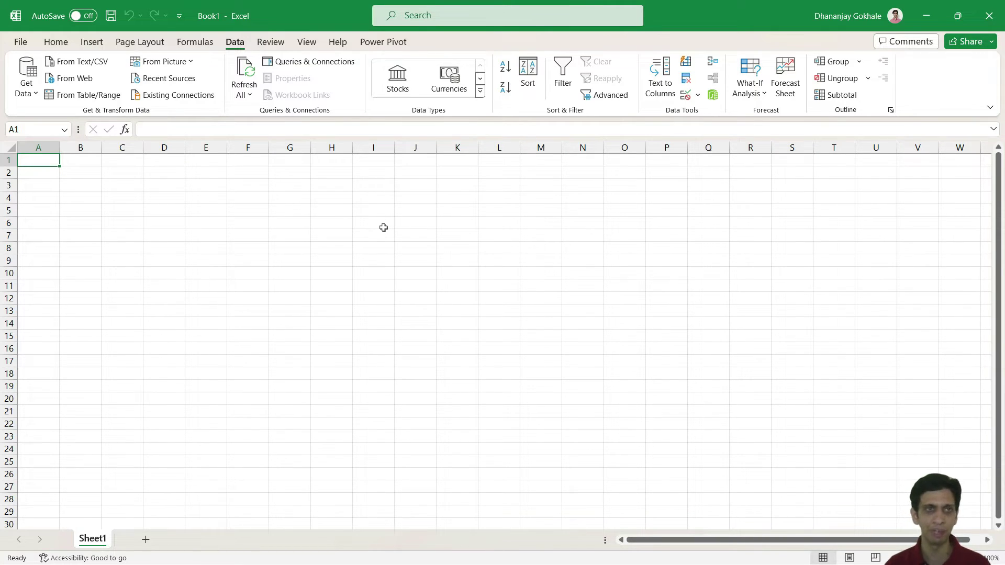
Import Desktop file CC-KRANTIVER-TRADING-COMPANY.RPT via From Text/CSV, with All Files (*.*) shown
{"action": "left_click", "coordinate": [27, 92]}
{"action": "mouse_move", "coordinate": [52, 114]}
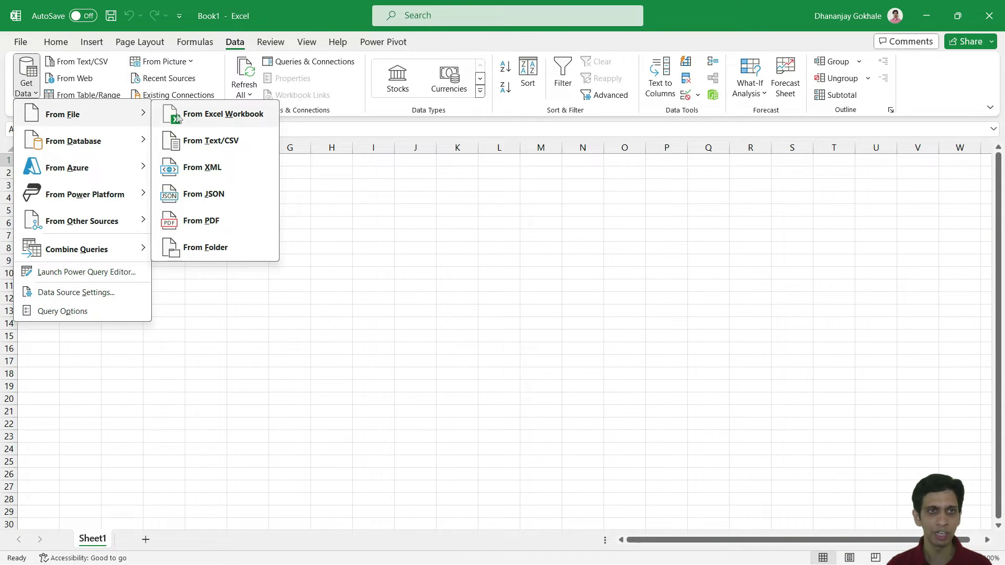
{"action": "left_click", "coordinate": [235, 142]}
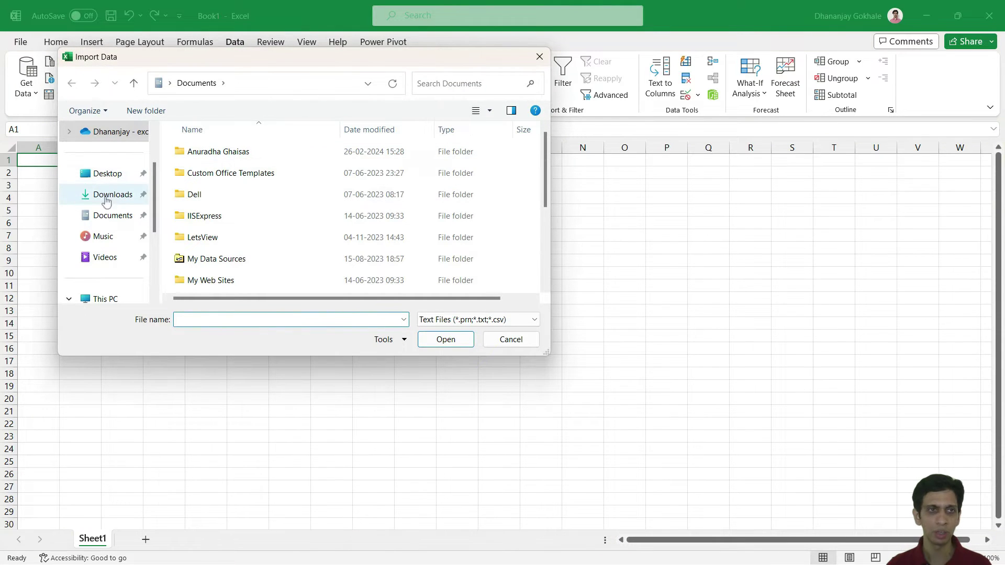
{"action": "left_click", "coordinate": [105, 178]}
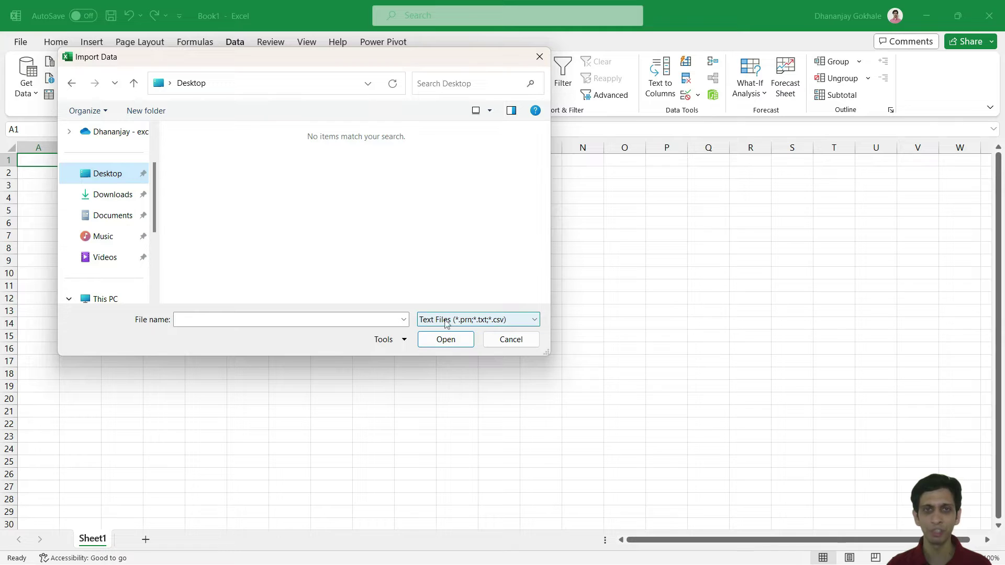
{"action": "left_click", "coordinate": [462, 320]}
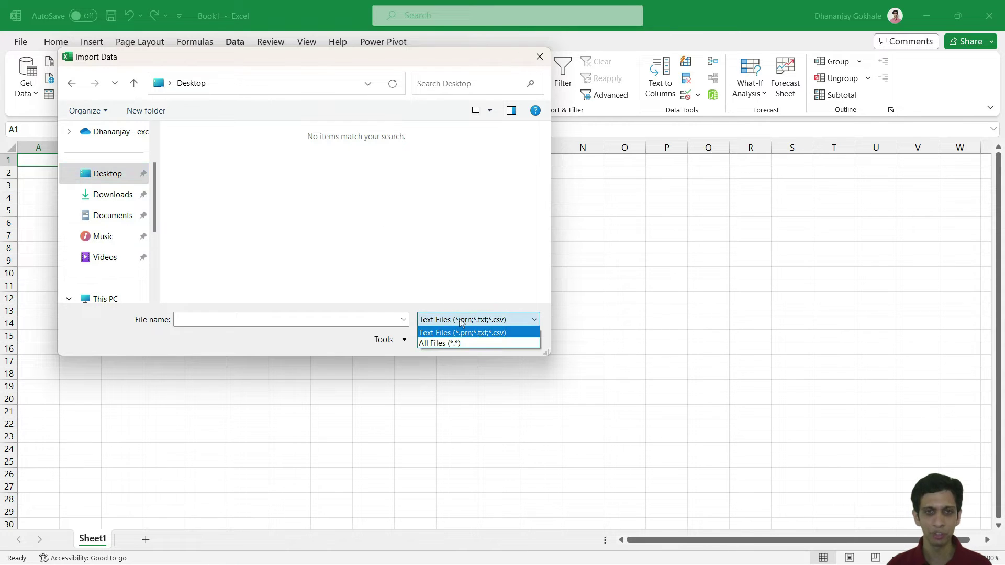
{"action": "left_click", "coordinate": [436, 344]}
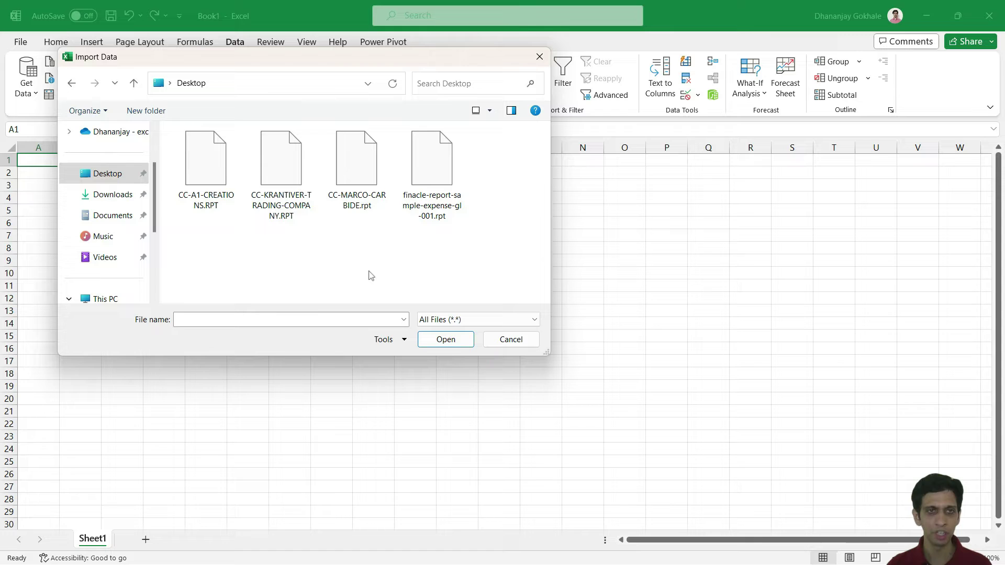
{"action": "left_click", "coordinate": [283, 199]}
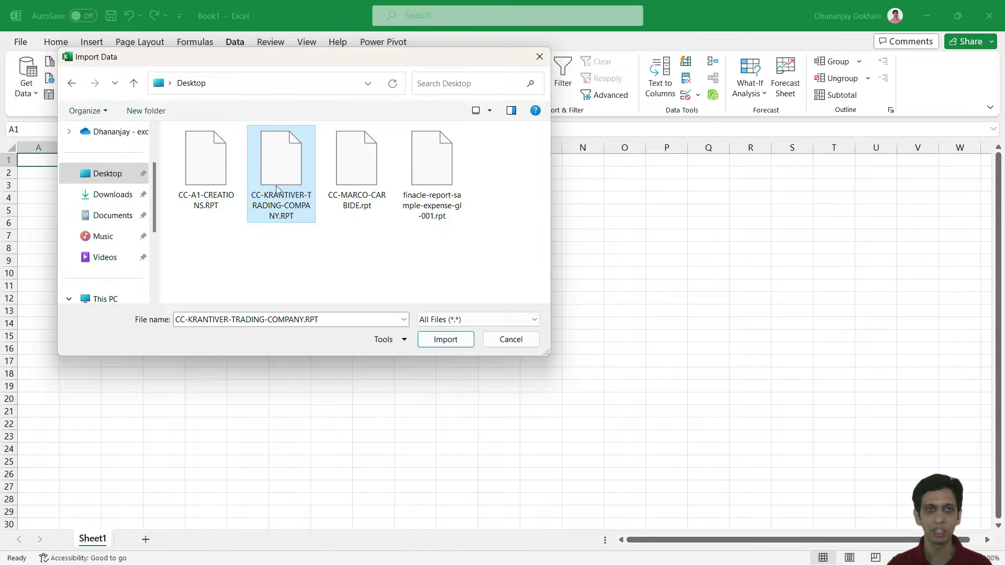
{"action": "left_click", "coordinate": [445, 340]}
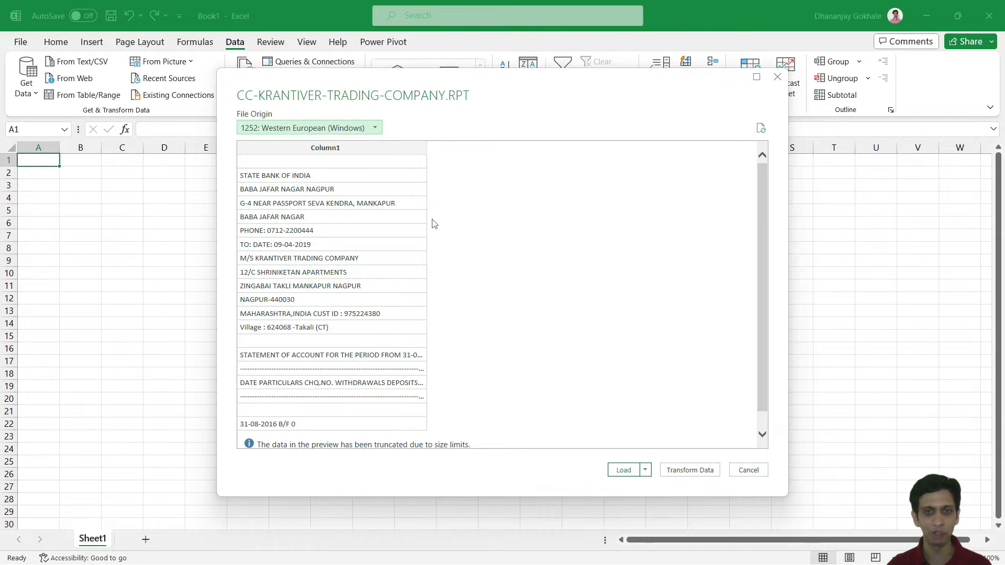
Load the statement into Power Query Editor and open Split Column options for Column1
{"action": "left_click", "coordinate": [688, 470]}
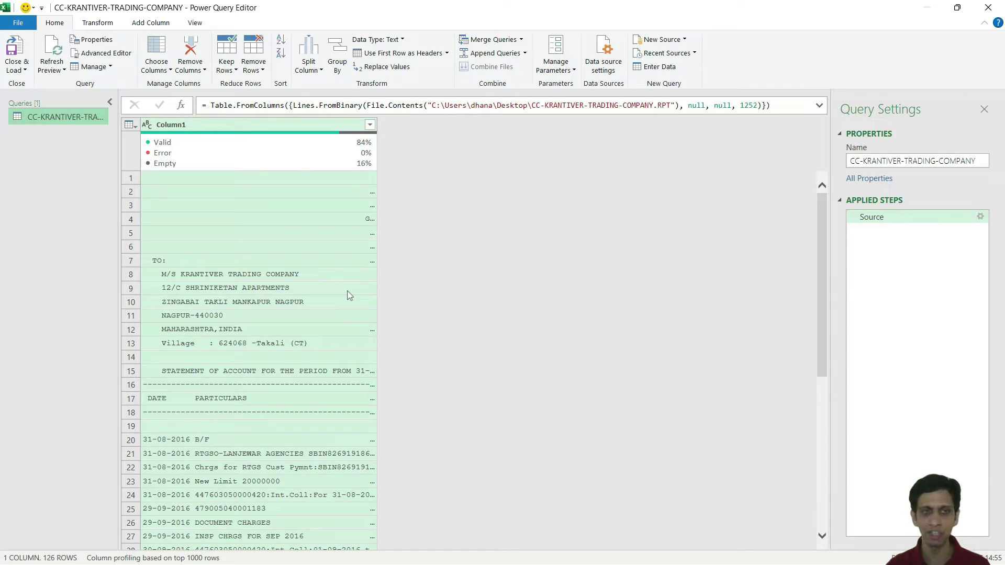
{"action": "left_click", "coordinate": [228, 131]}
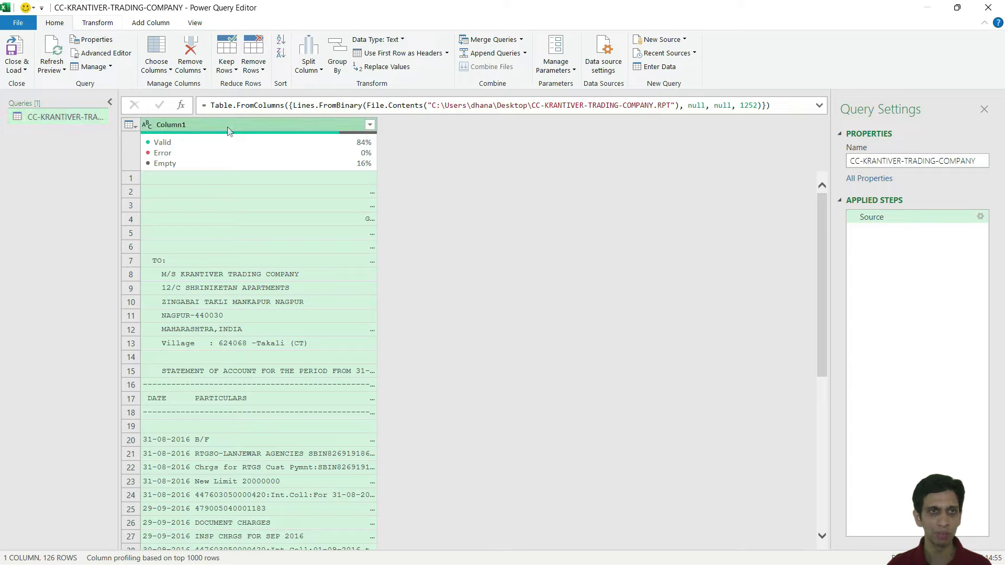
{"action": "left_click", "coordinate": [97, 23]}
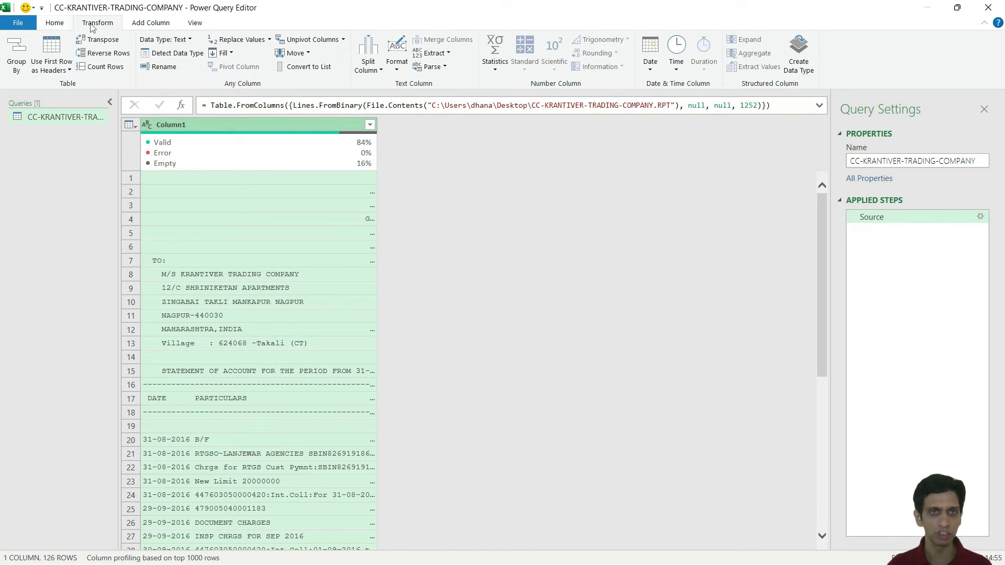
{"action": "left_click", "coordinate": [377, 71]}
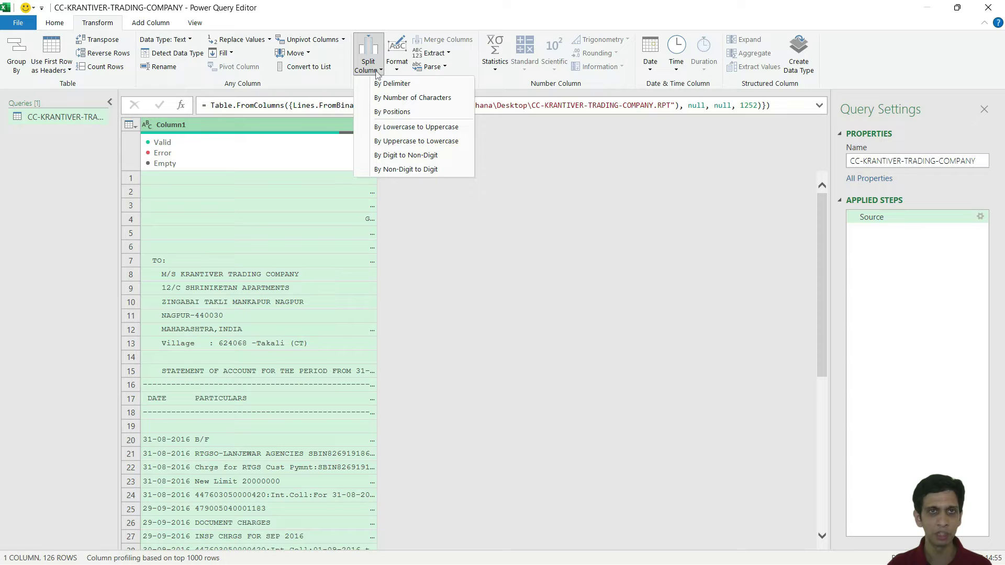
Choose Split Column By Positions and enter 0 as the first position, checking line 20
{"action": "left_click", "coordinate": [410, 113]}
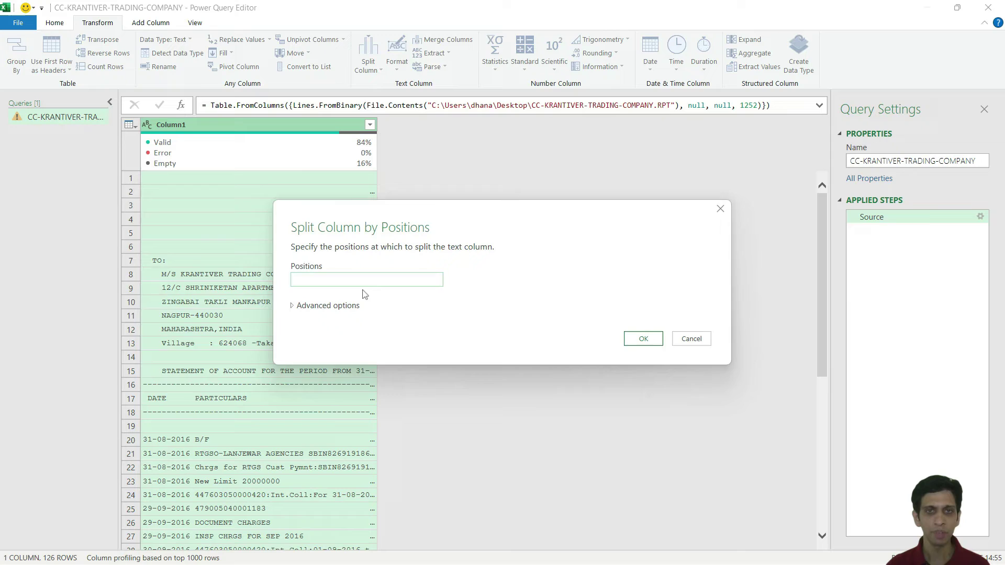
{"action": "key", "text": "alt+Tab"}
{"action": "key", "text": "alt+Tab"}
{"action": "key", "text": "alt+Tab"}
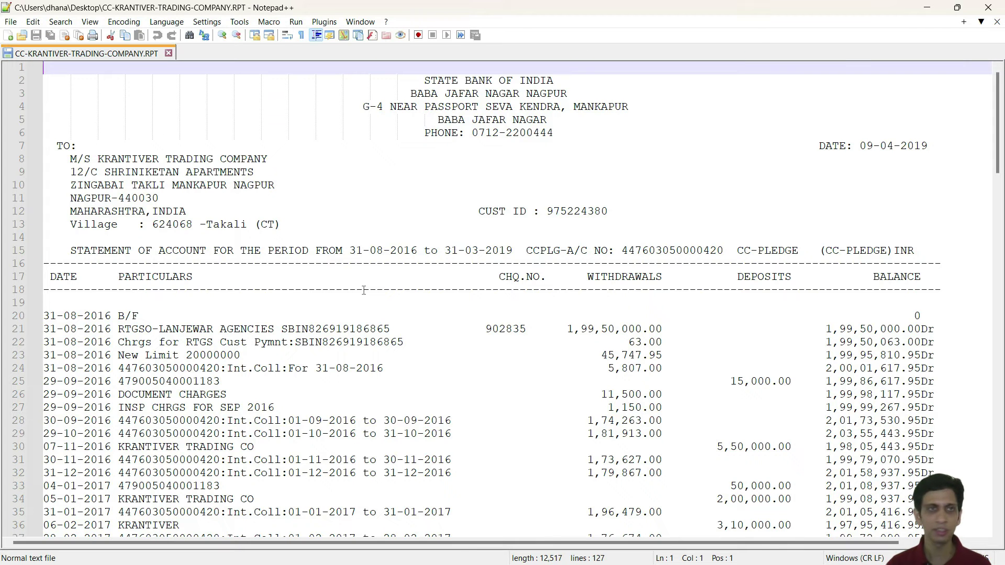
{"action": "left_click", "coordinate": [42, 318]}
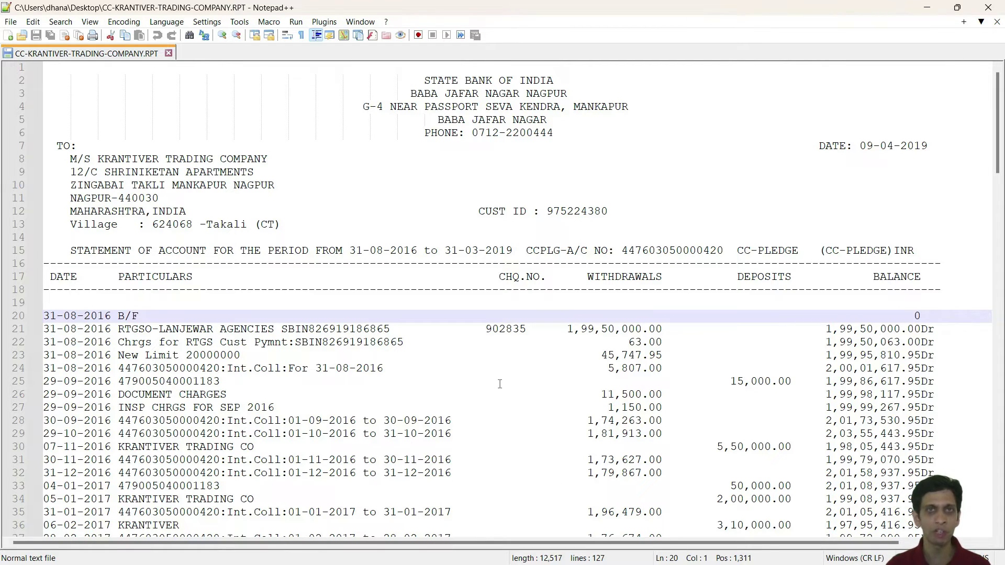
{"action": "key", "text": "alt+Tab"}
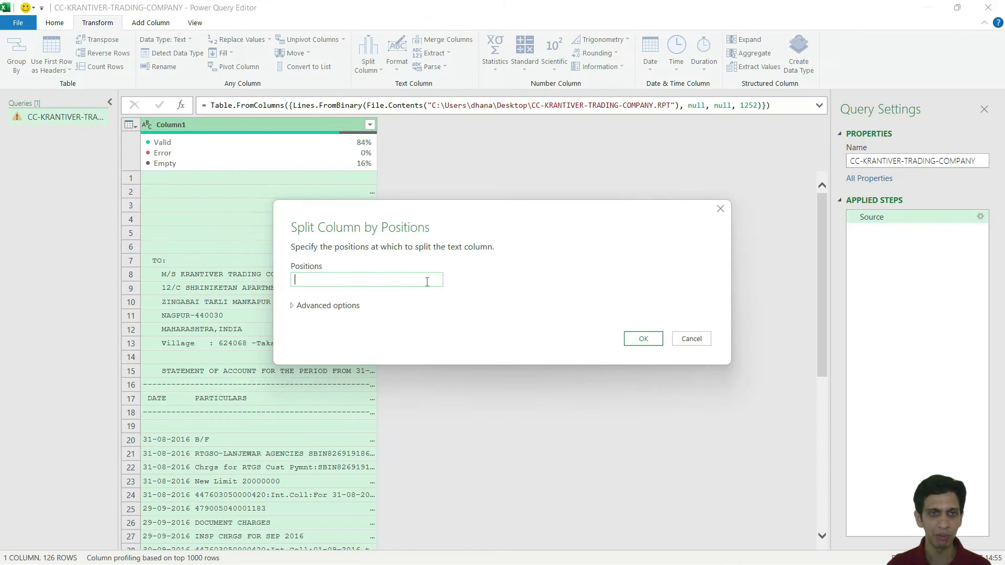
{"action": "type", "text": "0"}
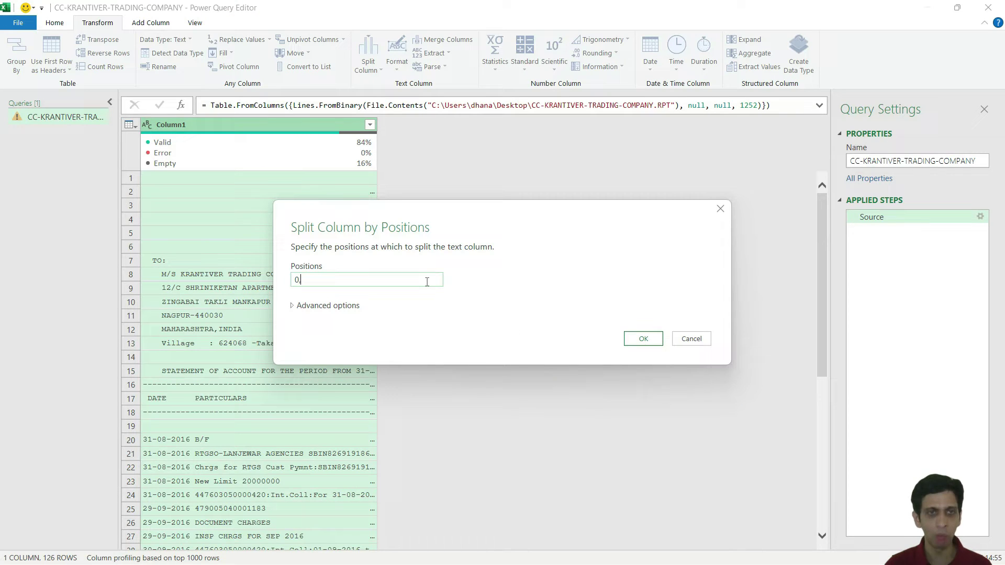
{"action": "type", "text": ","}
Measure the date end and cheque-number start in Notepad++, adding positions 10 and 64
{"action": "key", "text": "alt+Tab"}
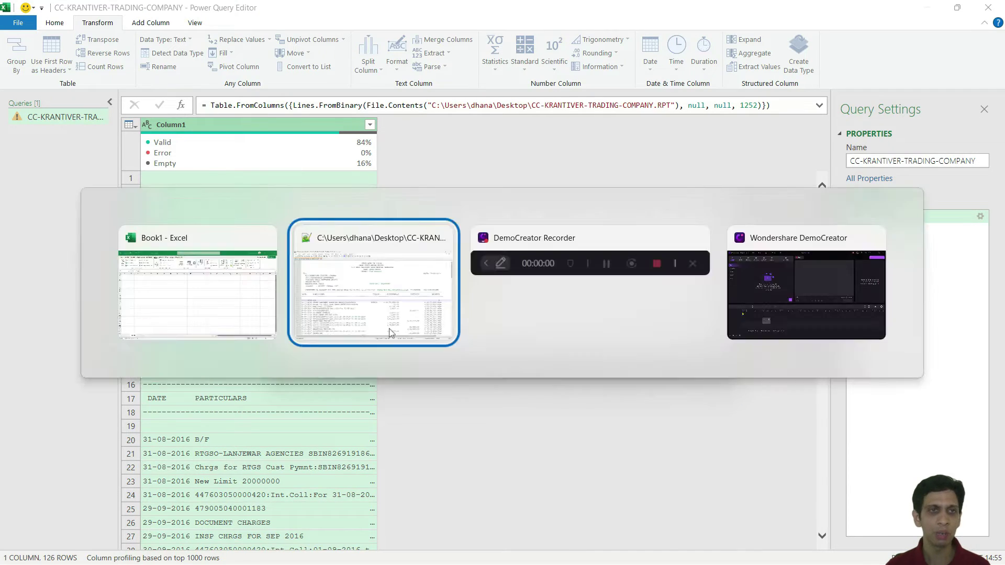
{"action": "left_click", "coordinate": [107, 314]}
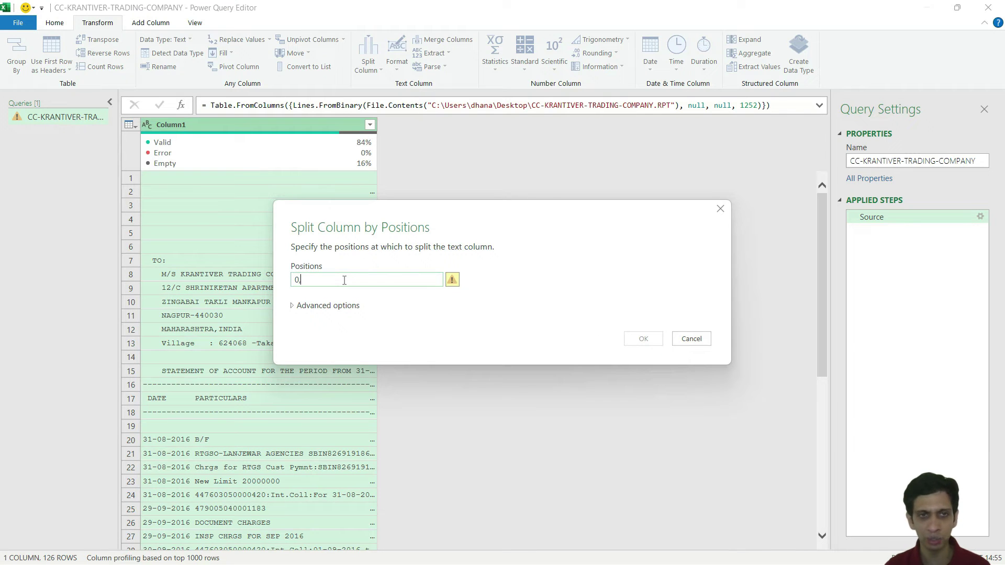
{"action": "type", "text": "10"}
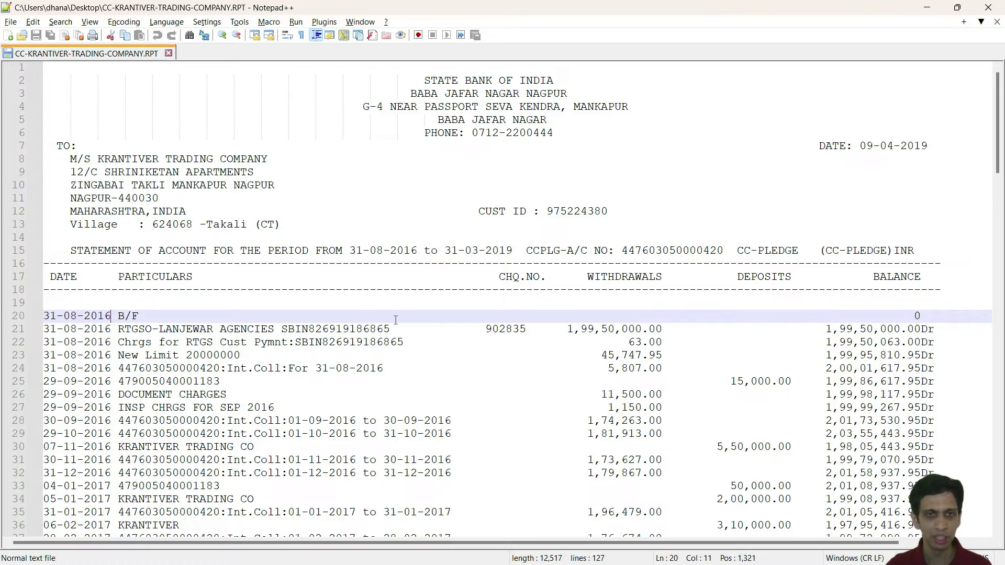
{"action": "left_click", "coordinate": [453, 327]}
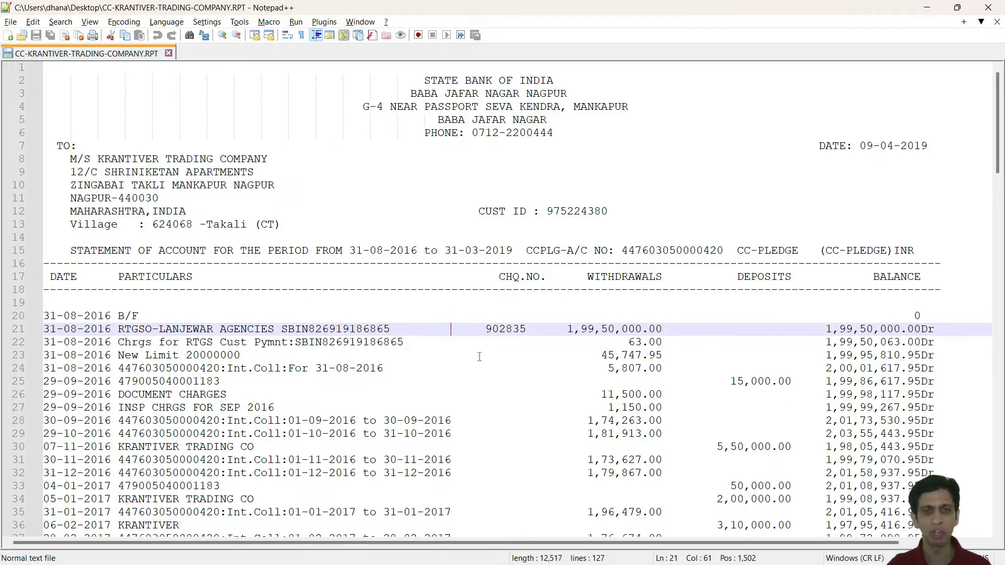
{"action": "left_click", "coordinate": [465, 329]}
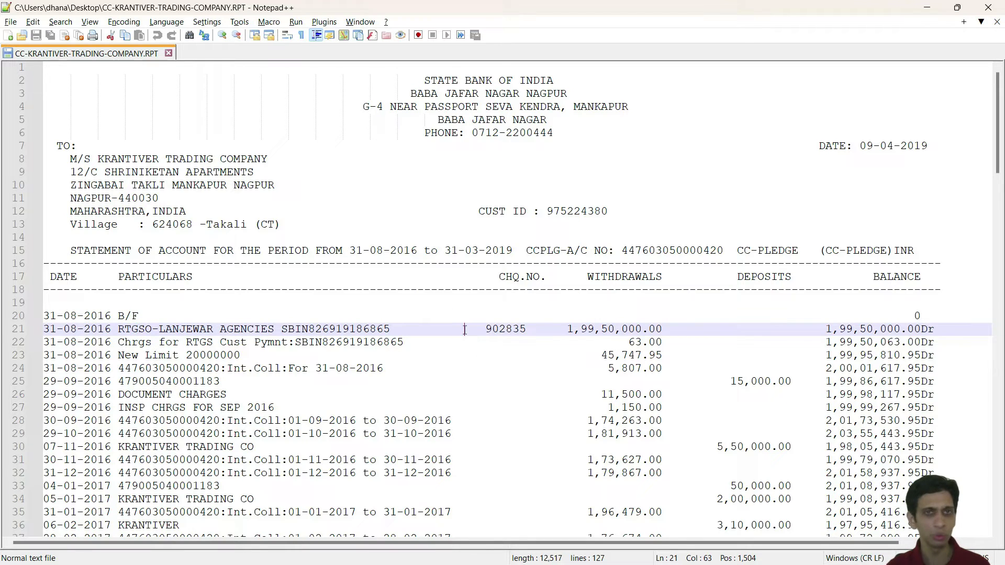
{"action": "scroll", "coordinate": [492, 353], "scroll_direction": "down", "scroll_amount": 3}
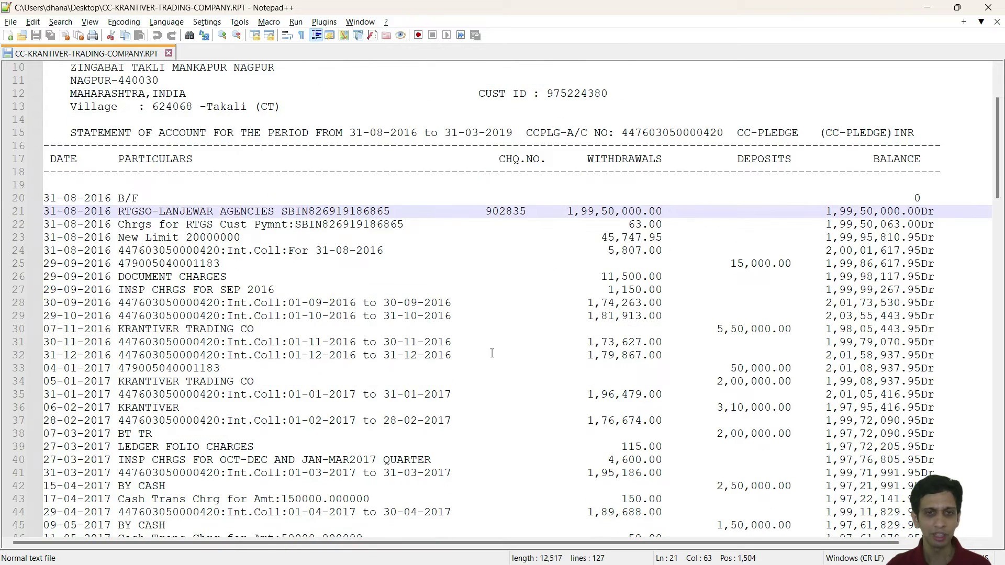
{"action": "scroll", "coordinate": [492, 353], "scroll_direction": "up", "scroll_amount": 3}
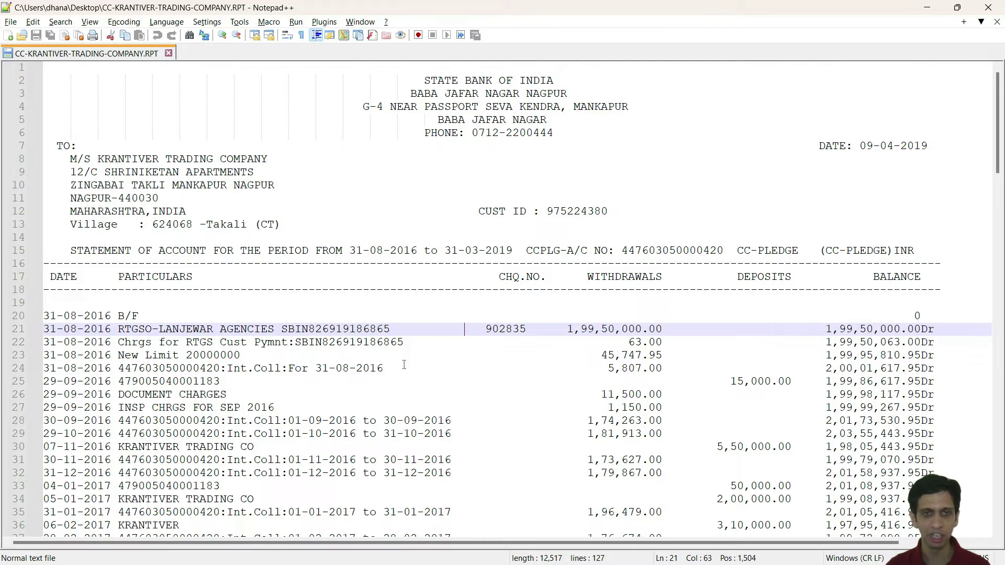
{"action": "scroll", "coordinate": [545, 353], "scroll_direction": "down", "scroll_amount": 3}
{"action": "scroll", "coordinate": [479, 304], "scroll_direction": "up", "scroll_amount": 2}
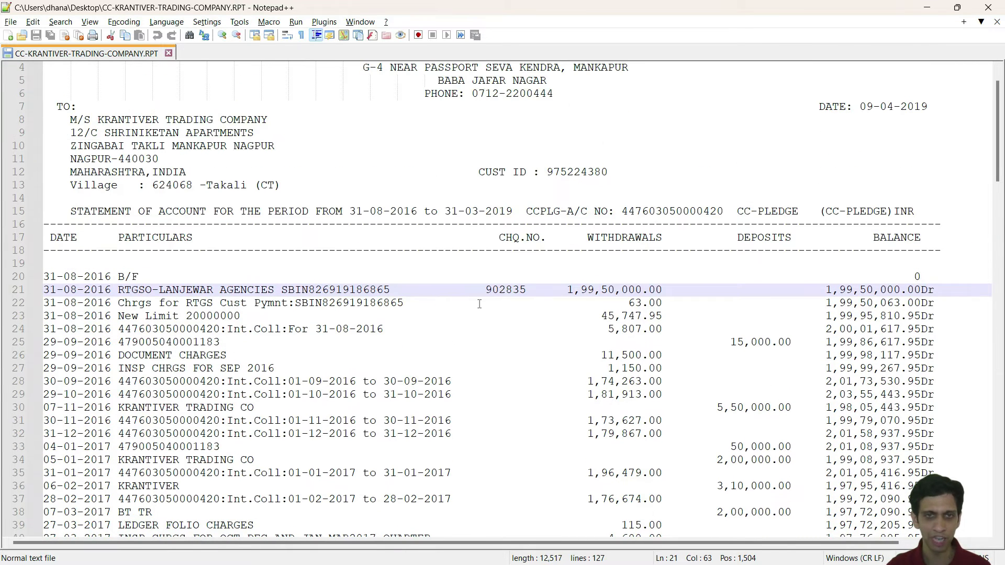
{"action": "key", "text": "Right"}
{"action": "key", "text": "Right"}
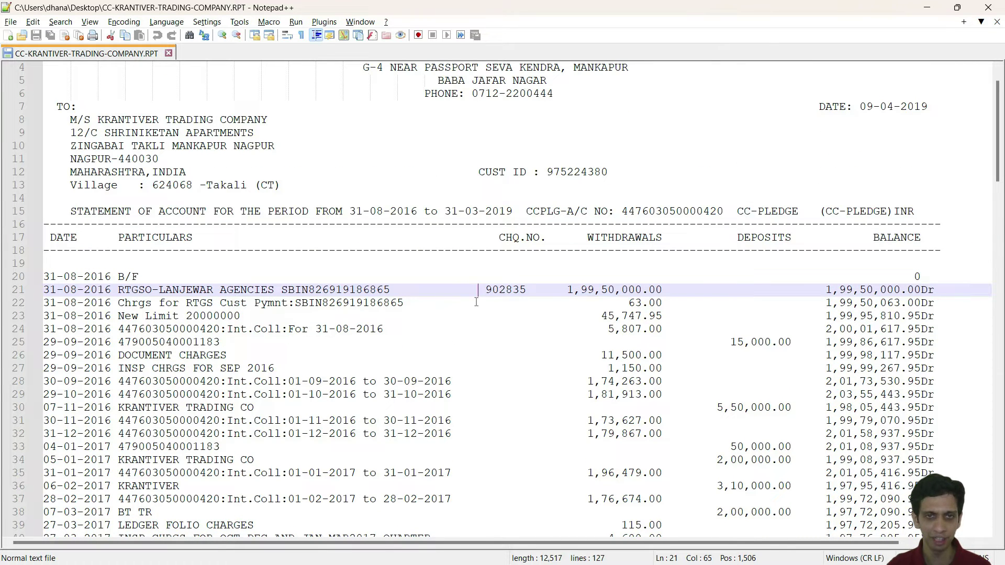
{"action": "scroll", "coordinate": [471, 367], "scroll_direction": "down", "scroll_amount": 1}
{"action": "scroll", "coordinate": [474, 361], "scroll_direction": "up", "scroll_amount": 2}
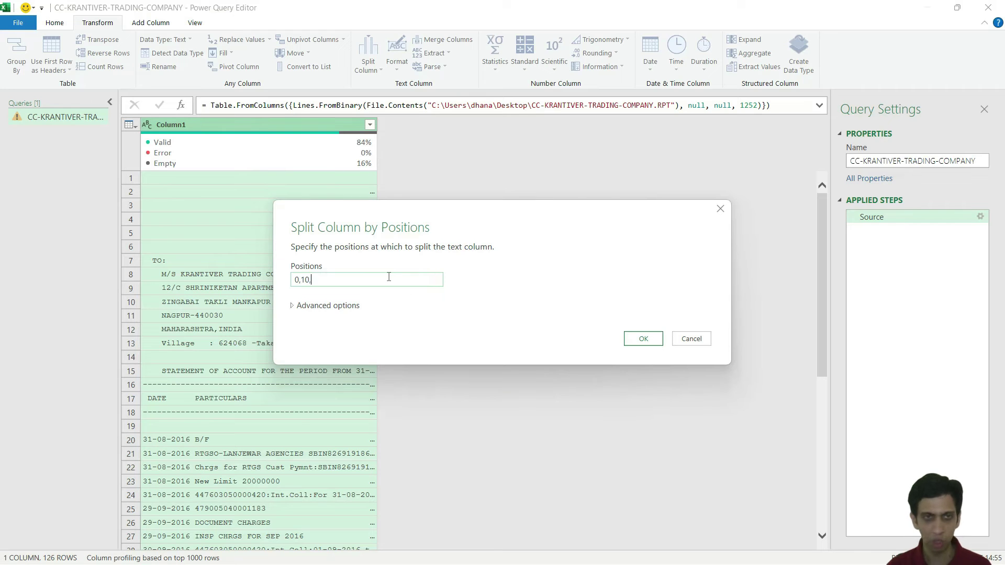
{"action": "type", "text": "64,"}
Check where the CHQ.NO. column ends and add position 74
{"action": "key", "text": "alt+Tab"}
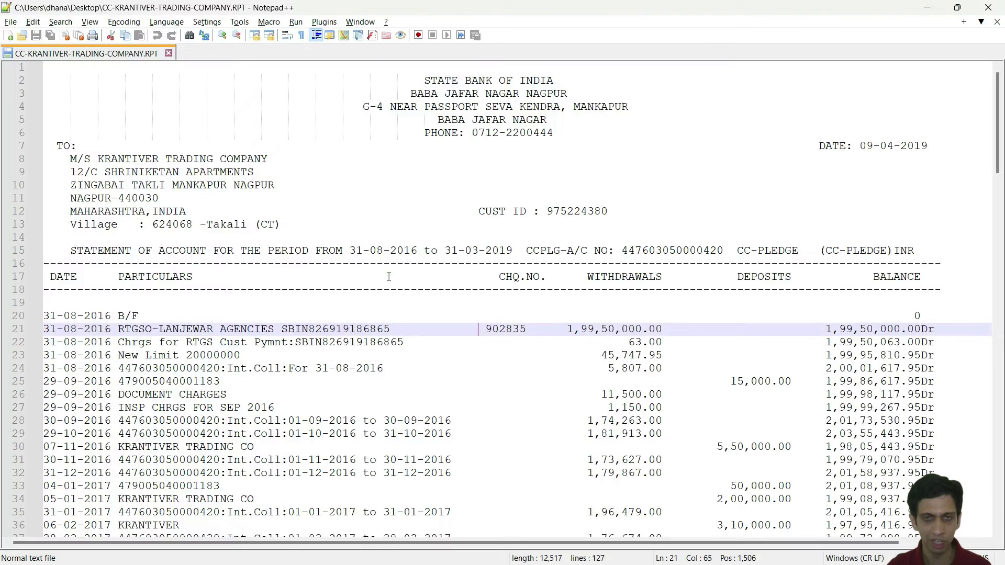
{"action": "left_click", "coordinate": [547, 278]}
{"action": "left_click", "coordinate": [551, 329]}
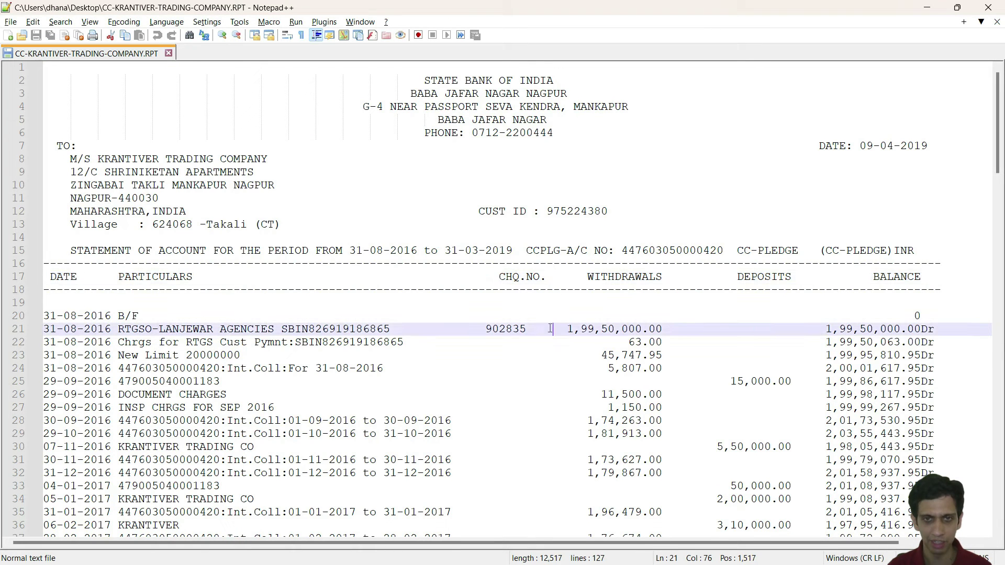
{"action": "left_click", "coordinate": [546, 278]}
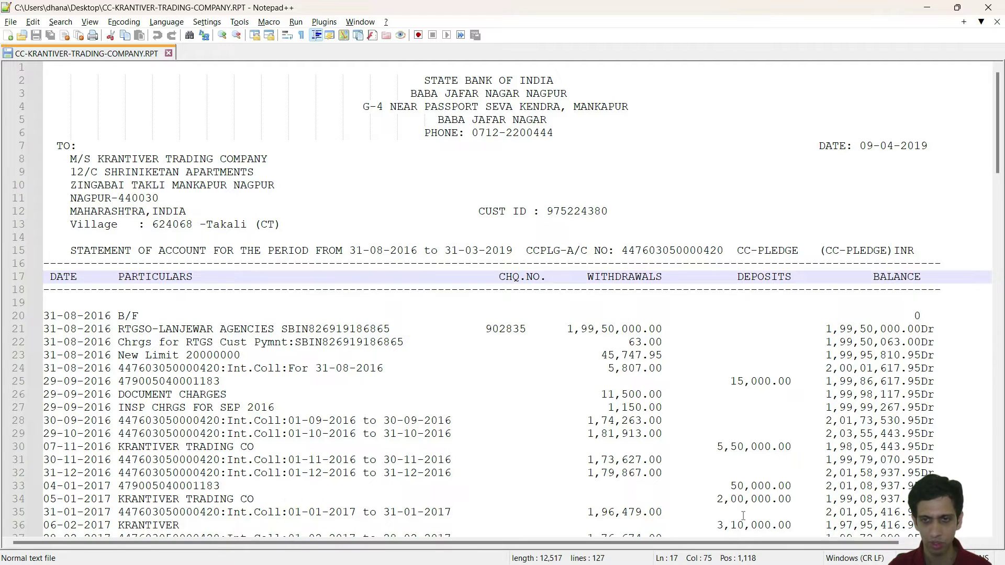
{"action": "key", "text": "alt+Tab"}
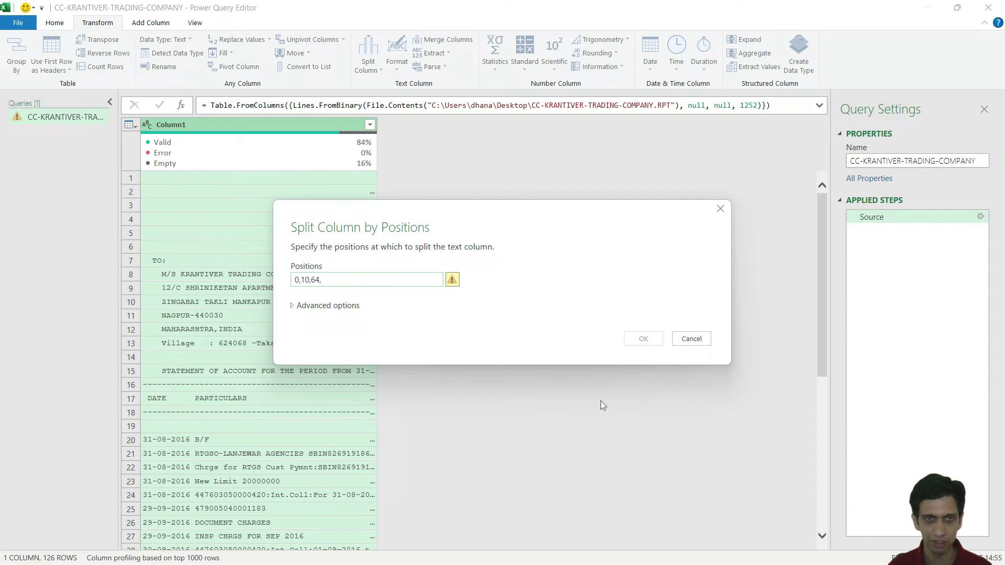
{"action": "left_click", "coordinate": [407, 282]}
{"action": "type", "text": "74,"}
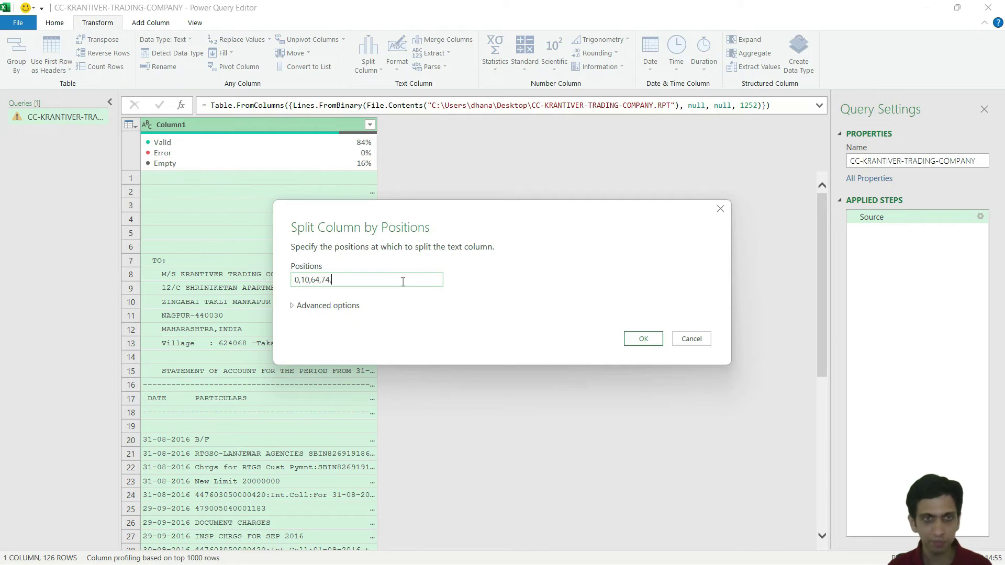
Measure withdrawal, deposit and balance column ends, completing positions 91, 110 and 129
{"action": "key", "text": "alt+Tab"}
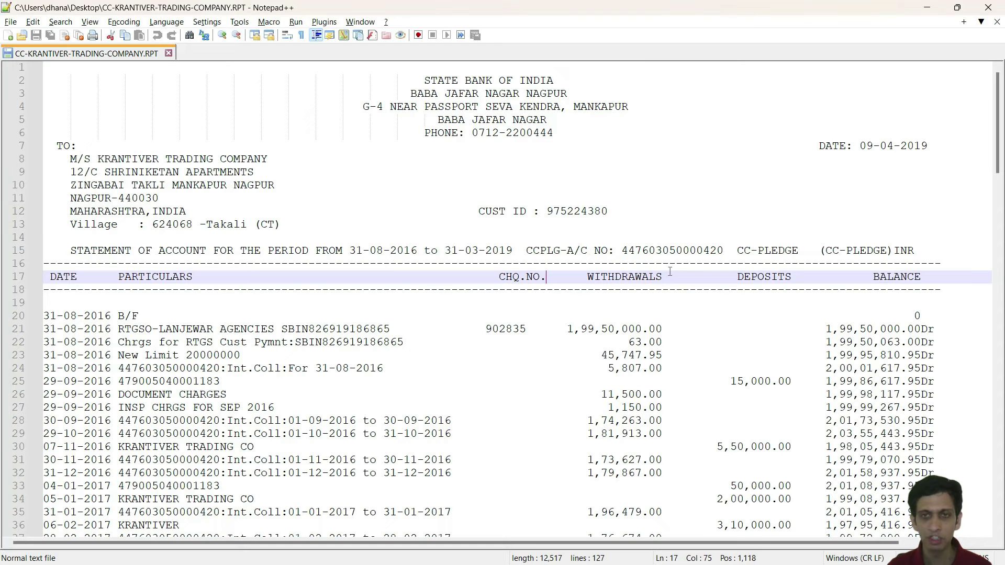
{"action": "left_click", "coordinate": [662, 330]}
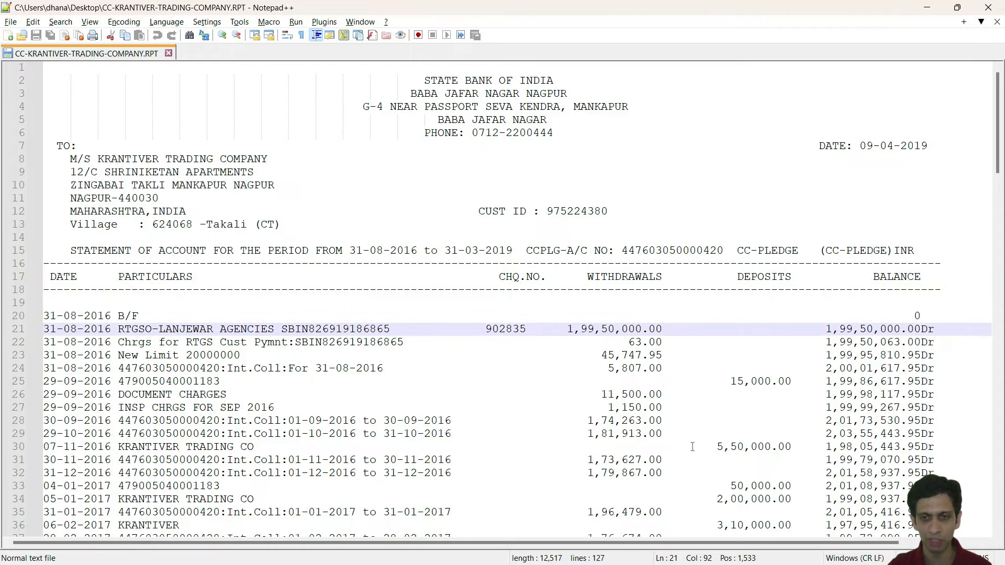
{"action": "left_click", "coordinate": [787, 383]}
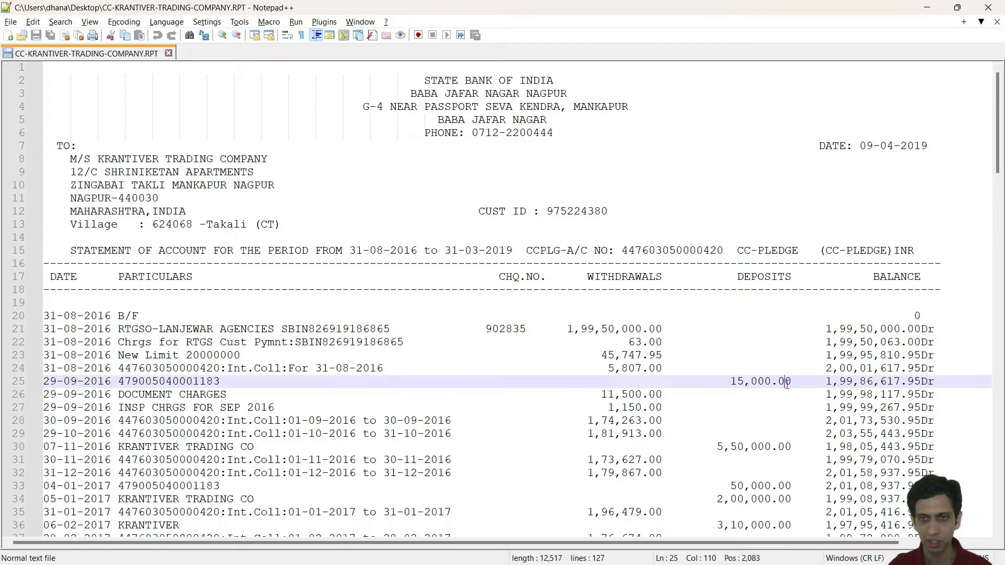
{"action": "key", "text": "Right"}
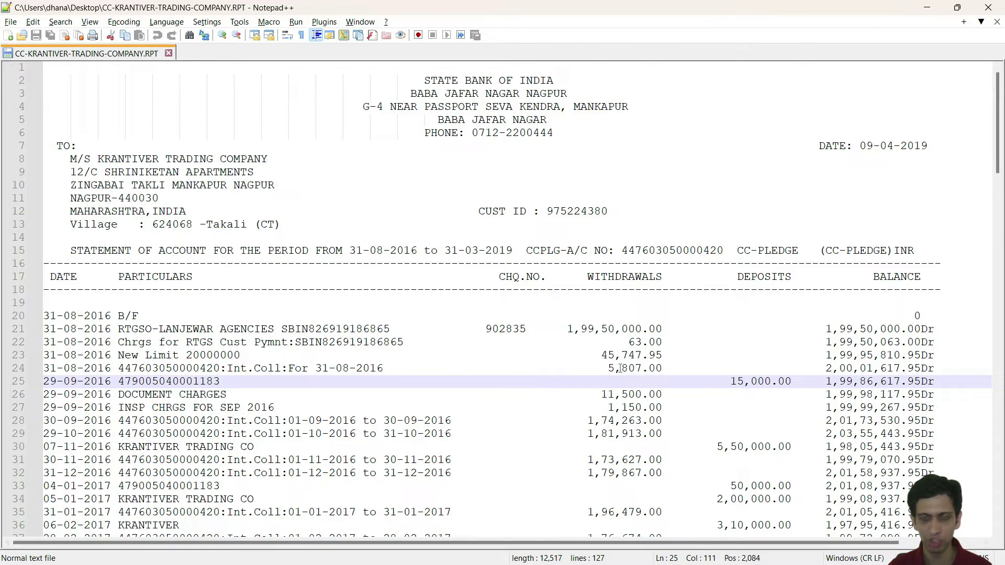
{"action": "key", "text": "alt+Tab"}
{"action": "left_click", "coordinate": [357, 280]}
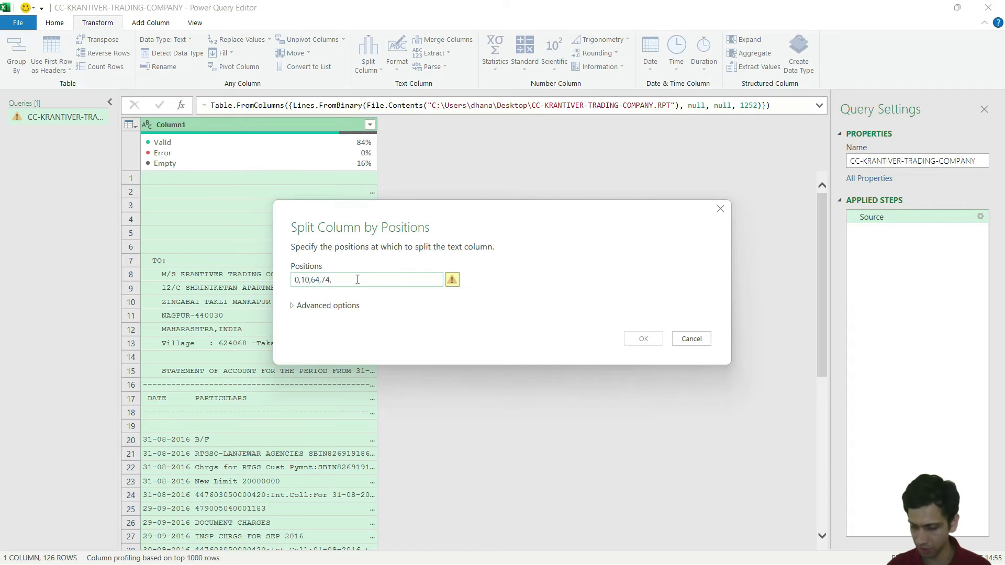
{"action": "type", "text": "91"}
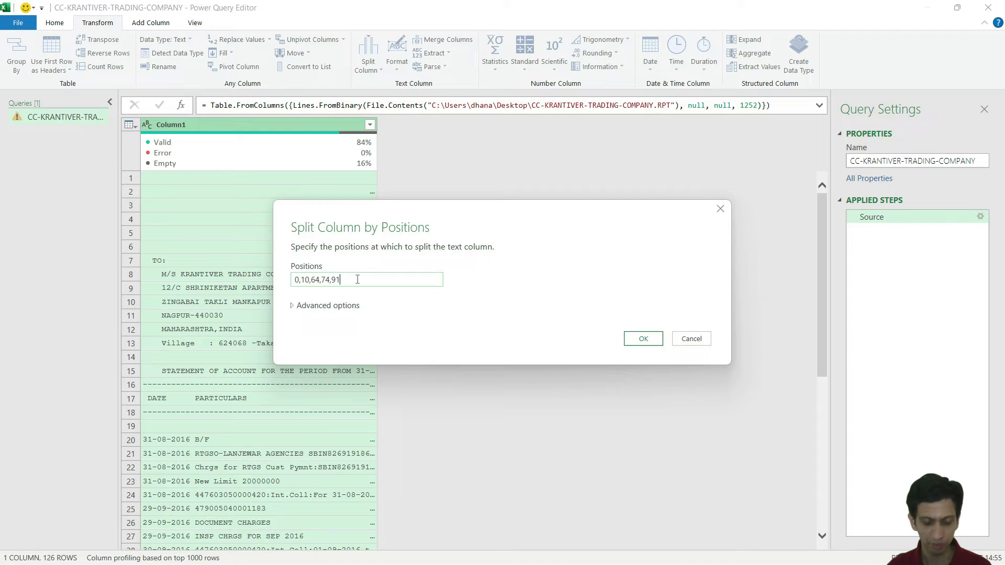
{"action": "type", "text": ",111"}
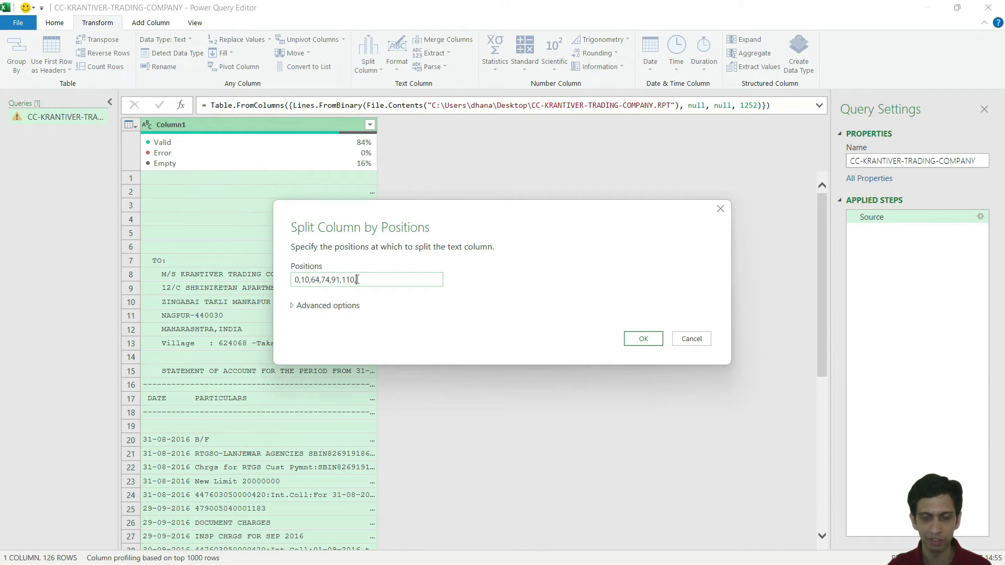
{"action": "key", "text": "alt+Tab"}
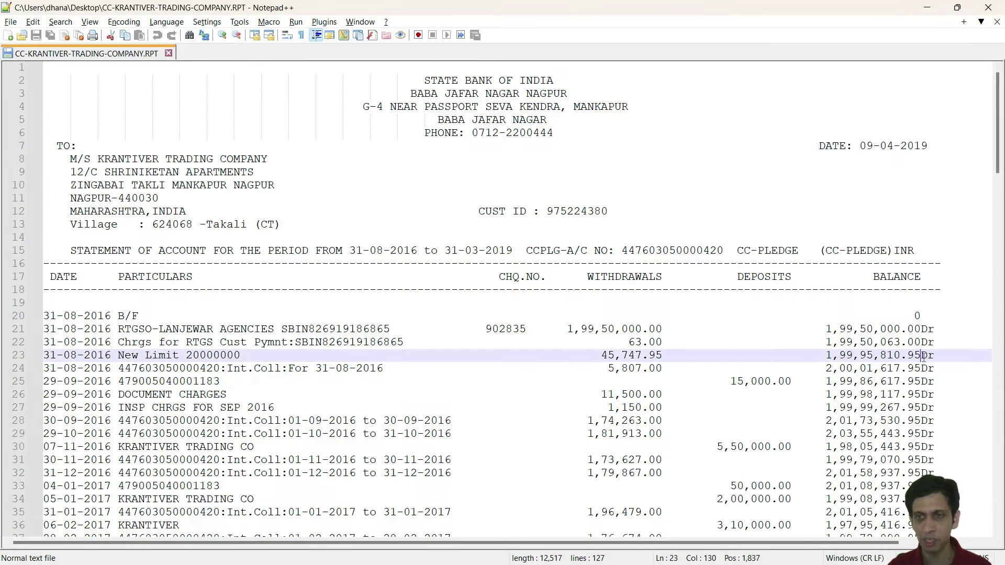
{"action": "left_click", "coordinate": [922, 357]}
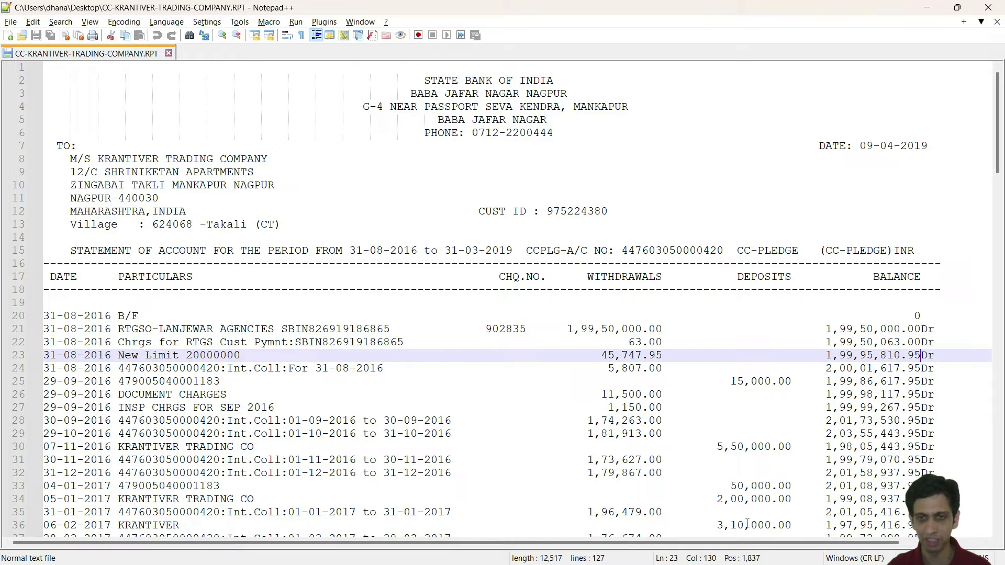
{"action": "key", "text": "alt+Tab"}
{"action": "type", "text": "129"}
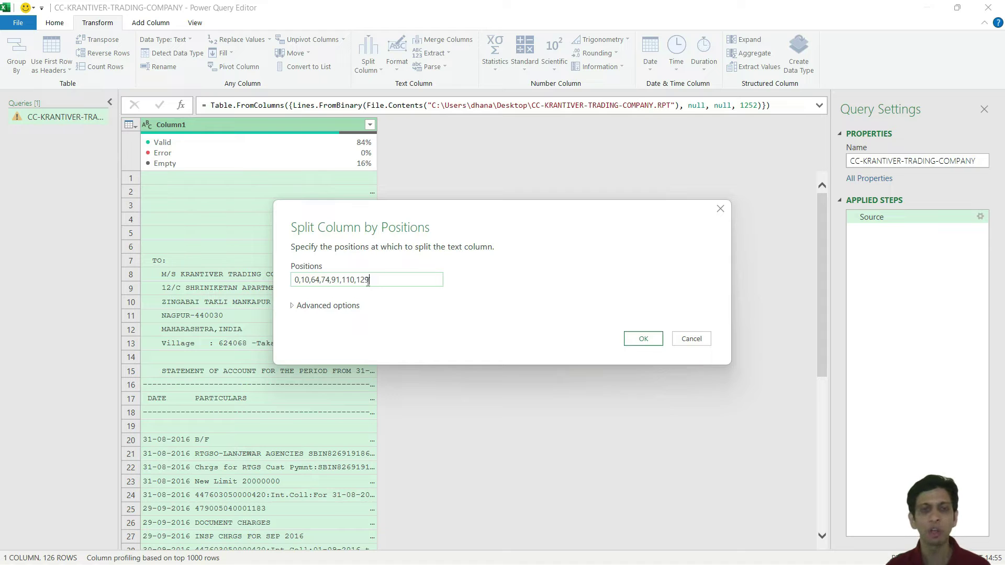
Apply the split at positions 0,10,64,74,91,110,129 and scroll through the seven columns
{"action": "left_click", "coordinate": [642, 339]}
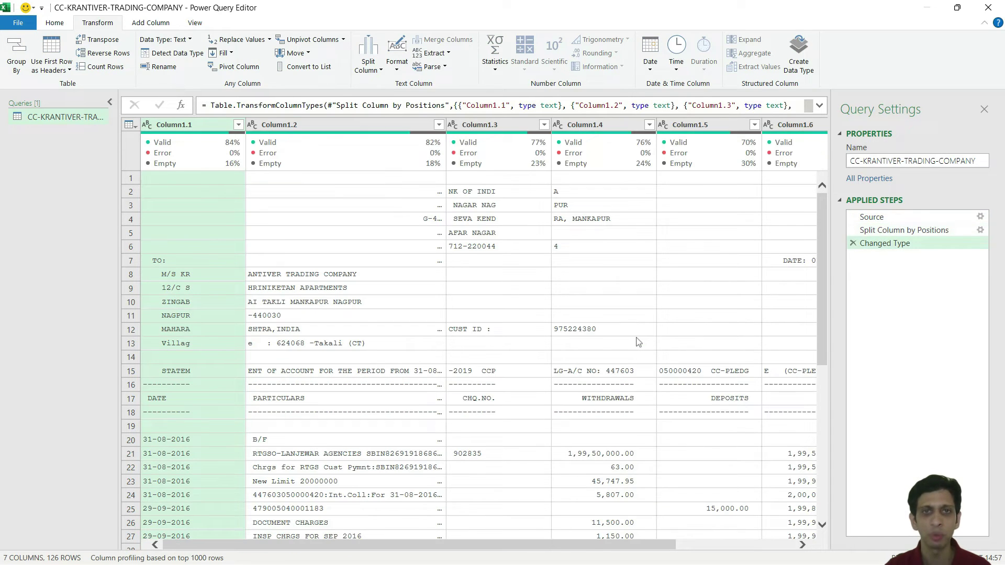
{"action": "scroll", "coordinate": [367, 302], "scroll_direction": "down", "scroll_amount": 7}
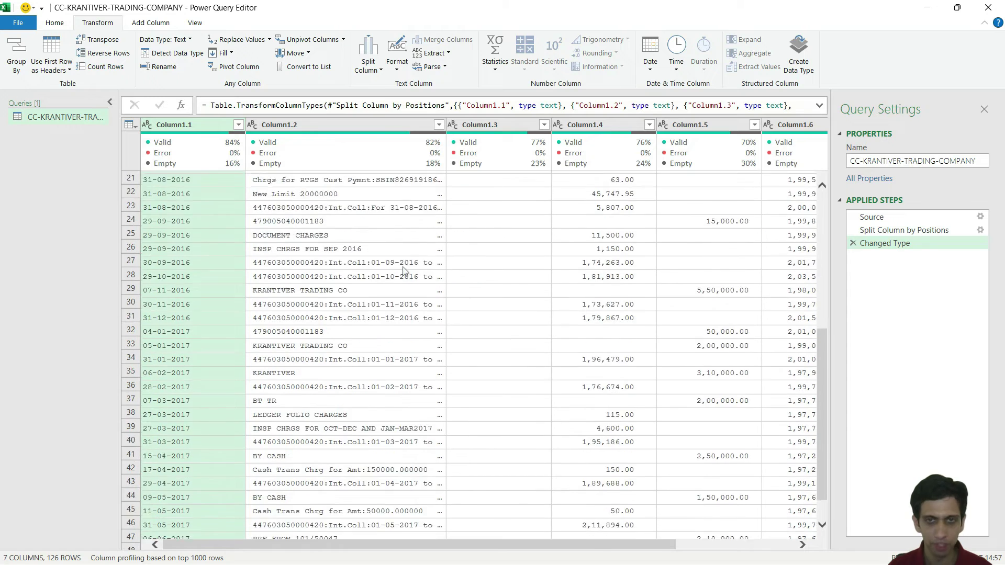
{"action": "scroll", "coordinate": [367, 303], "scroll_direction": "up", "scroll_amount": 3}
{"action": "scroll", "coordinate": [366, 302], "scroll_direction": "down", "scroll_amount": 3}
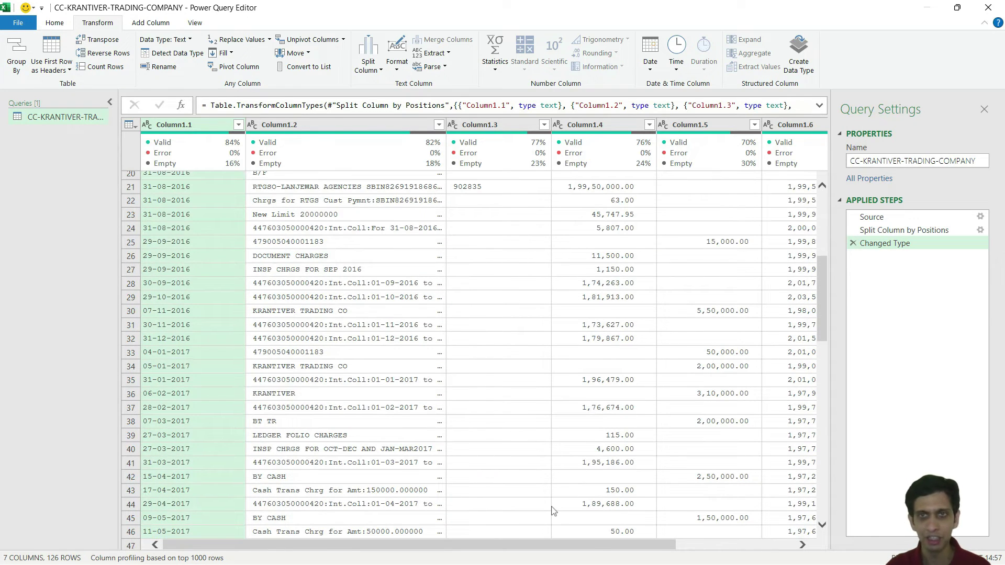
{"action": "scroll", "coordinate": [573, 324], "scroll_direction": "down", "scroll_amount": 6}
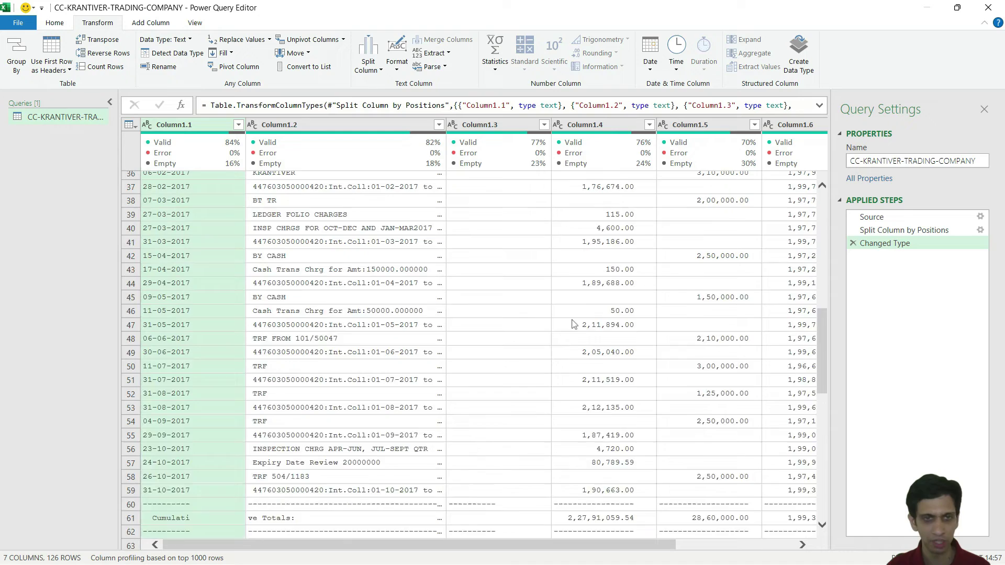
{"action": "scroll", "coordinate": [574, 325], "scroll_direction": "down", "scroll_amount": 5}
{"action": "scroll", "coordinate": [574, 325], "scroll_direction": "up", "scroll_amount": 18}
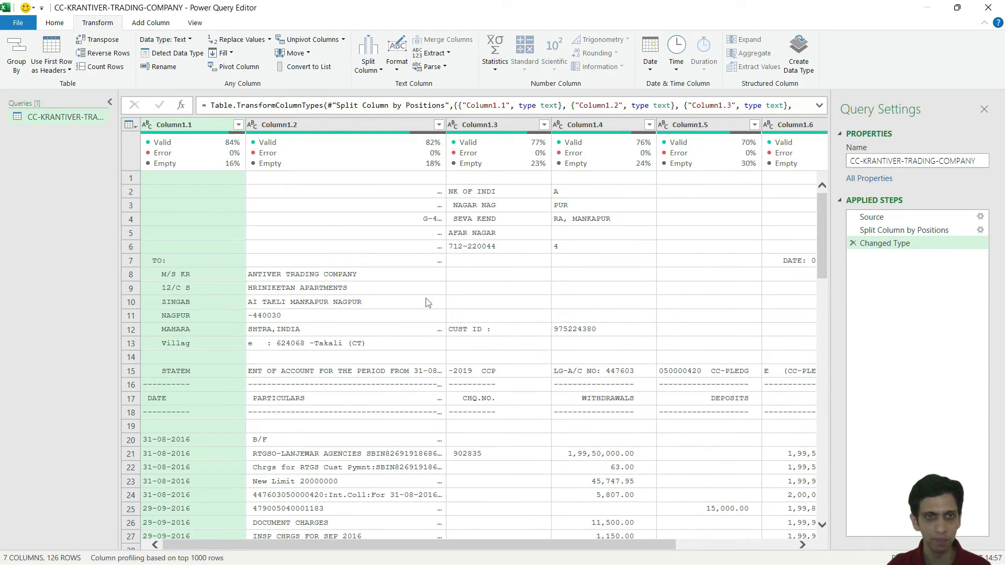
{"action": "scroll", "coordinate": [443, 302], "scroll_direction": "down", "scroll_amount": 18}
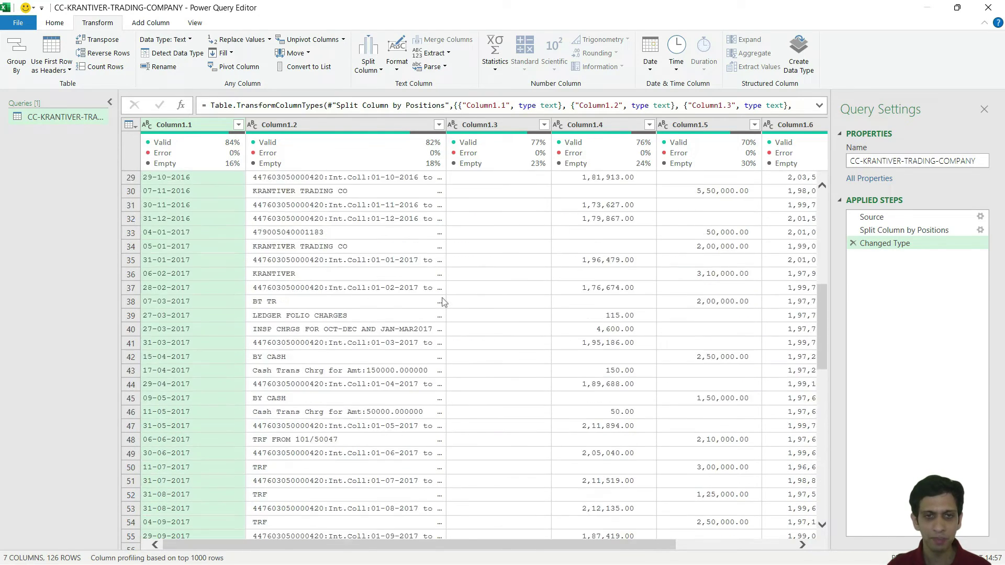
{"action": "scroll", "coordinate": [443, 302], "scroll_direction": "up", "scroll_amount": 6}
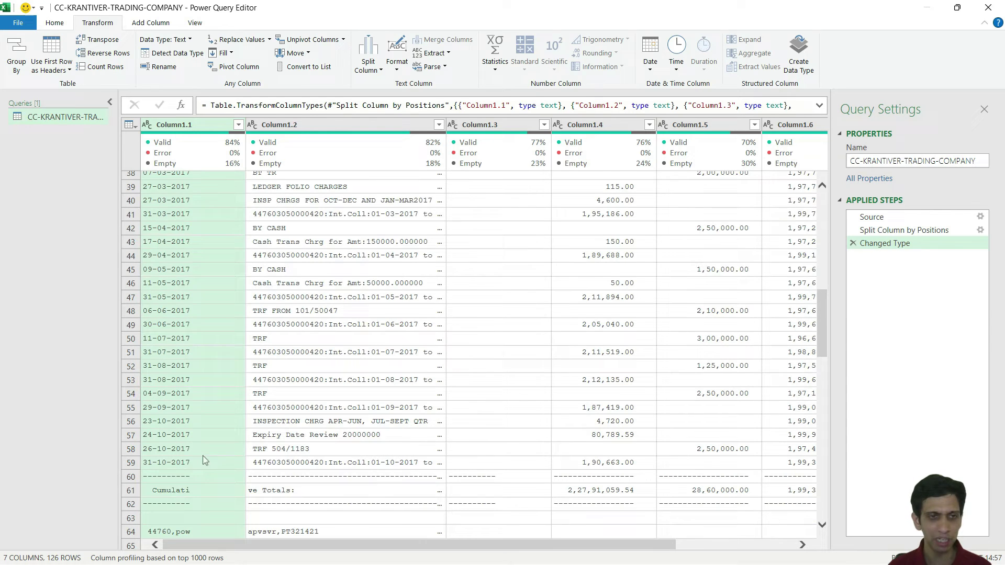
Inspect Column1.1 values for separator, totals and date rows, then return to Notepad++
{"action": "left_click", "coordinate": [177, 476]}
{"action": "scroll", "coordinate": [225, 344], "scroll_direction": "down", "scroll_amount": 3}
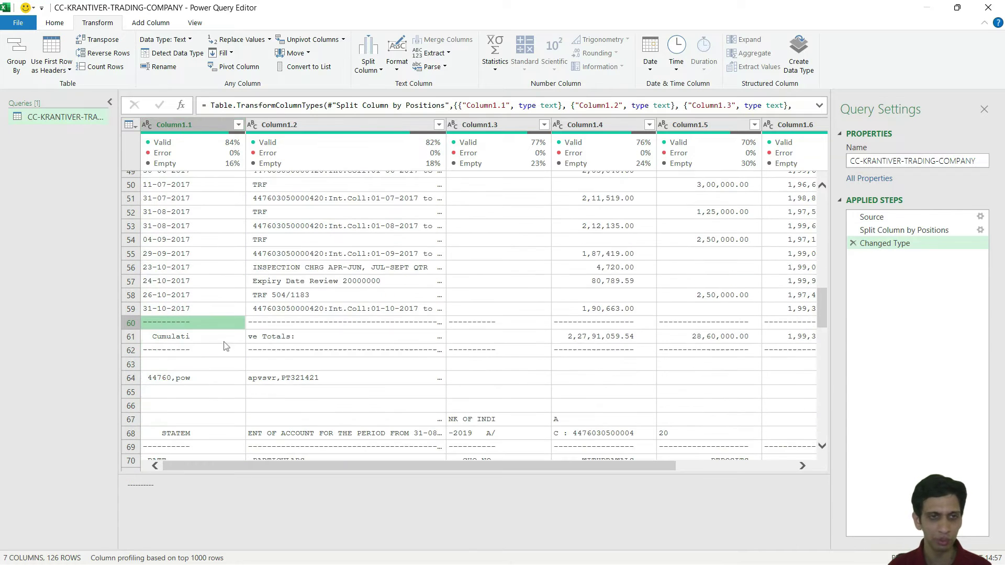
{"action": "left_click", "coordinate": [178, 352]}
{"action": "left_click", "coordinate": [174, 378]}
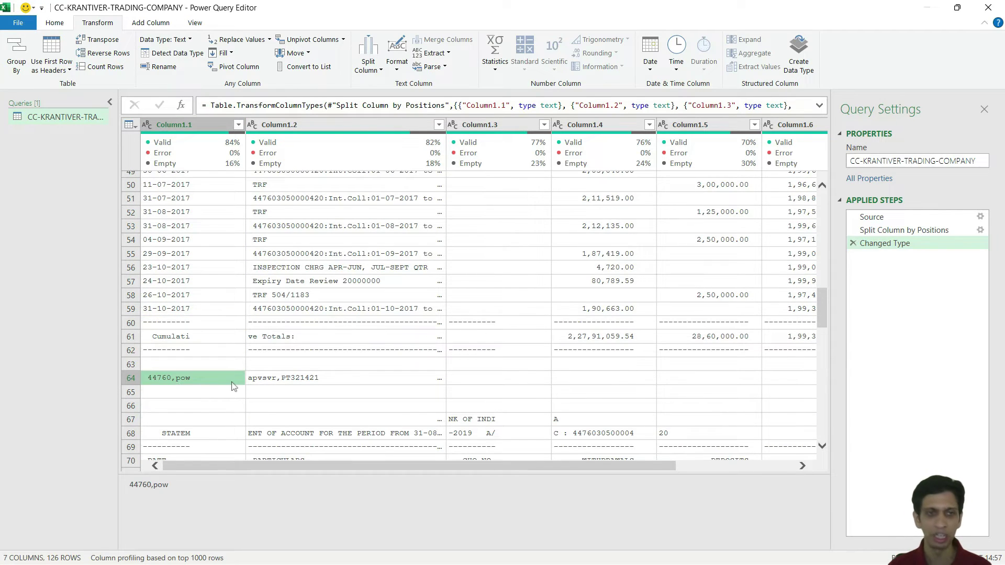
{"action": "scroll", "coordinate": [235, 384], "scroll_direction": "down", "scroll_amount": 2}
{"action": "left_click", "coordinate": [191, 321]}
{"action": "left_click", "coordinate": [157, 251]}
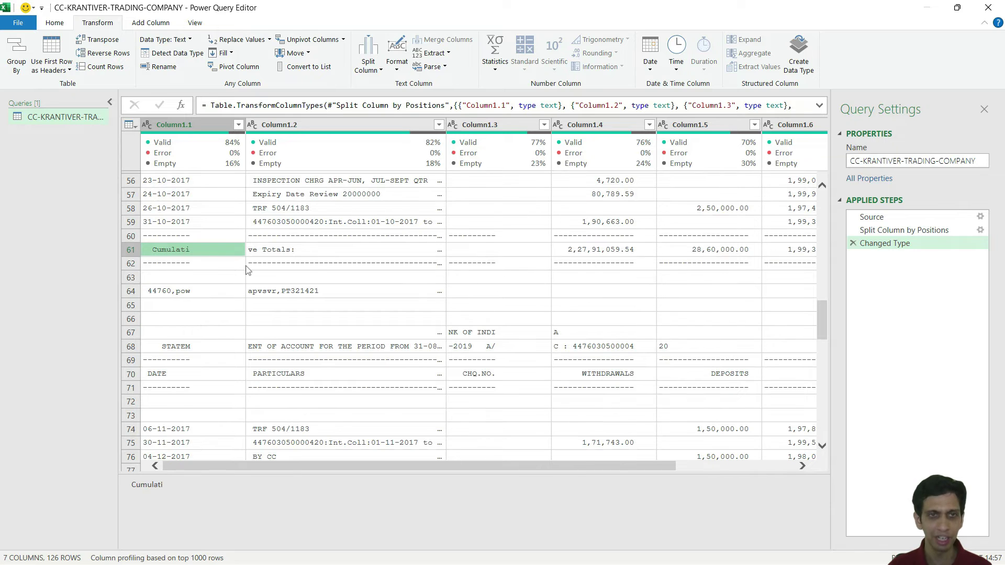
{"action": "scroll", "coordinate": [160, 256], "scroll_direction": "up", "scroll_amount": 2}
{"action": "left_click", "coordinate": [165, 270]}
{"action": "scroll", "coordinate": [167, 277], "scroll_direction": "up", "scroll_amount": 15}
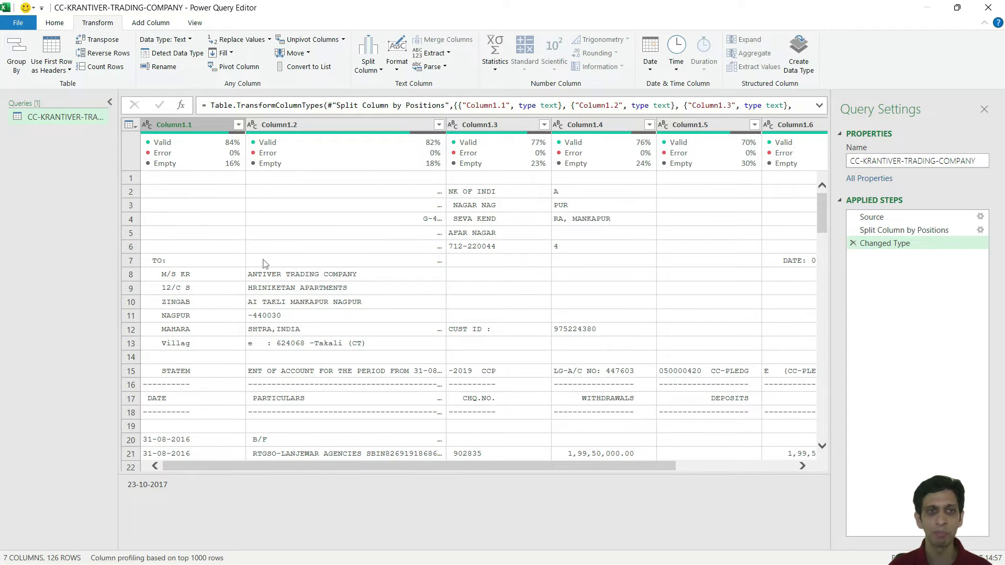
{"action": "scroll", "coordinate": [267, 265], "scroll_direction": "down", "scroll_amount": 2}
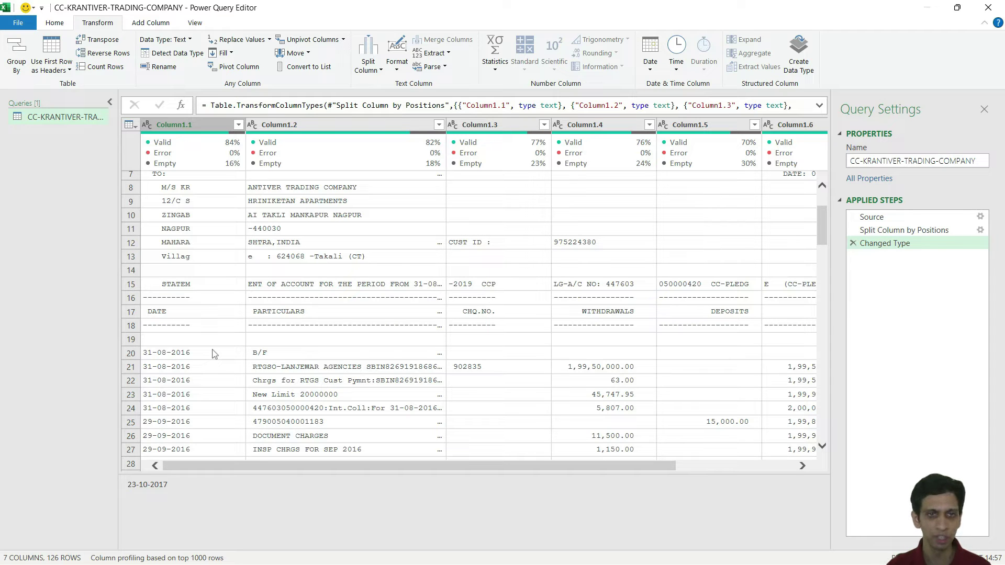
{"action": "key", "text": "alt+Tab"}
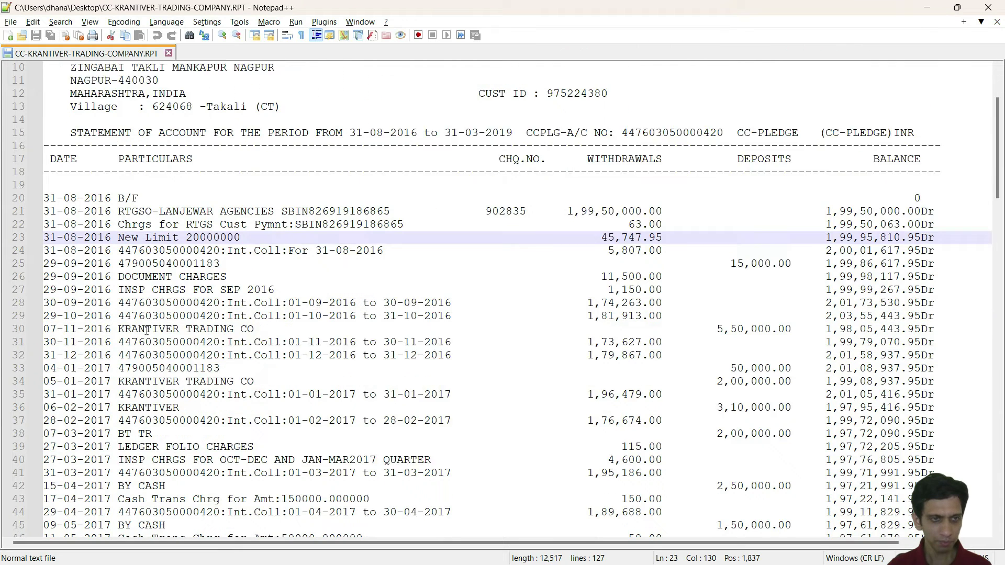
Select dates on lines 25–29 of the raw statement to read the date column's character positions
{"action": "scroll", "coordinate": [147, 331], "scroll_direction": "down", "scroll_amount": 3}
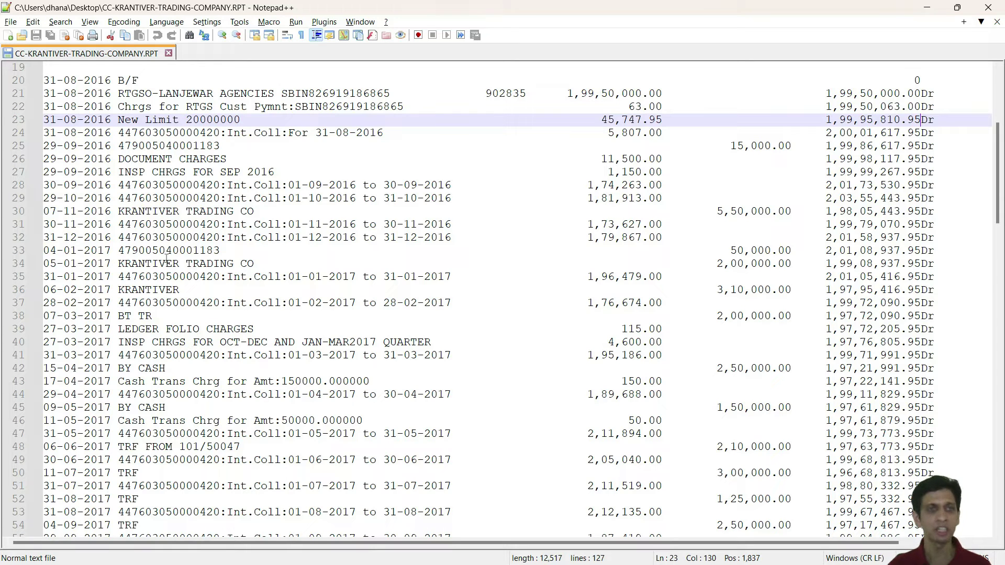
{"action": "left_click_drag", "start_coordinate": [44, 198], "coordinate": [111, 198]}
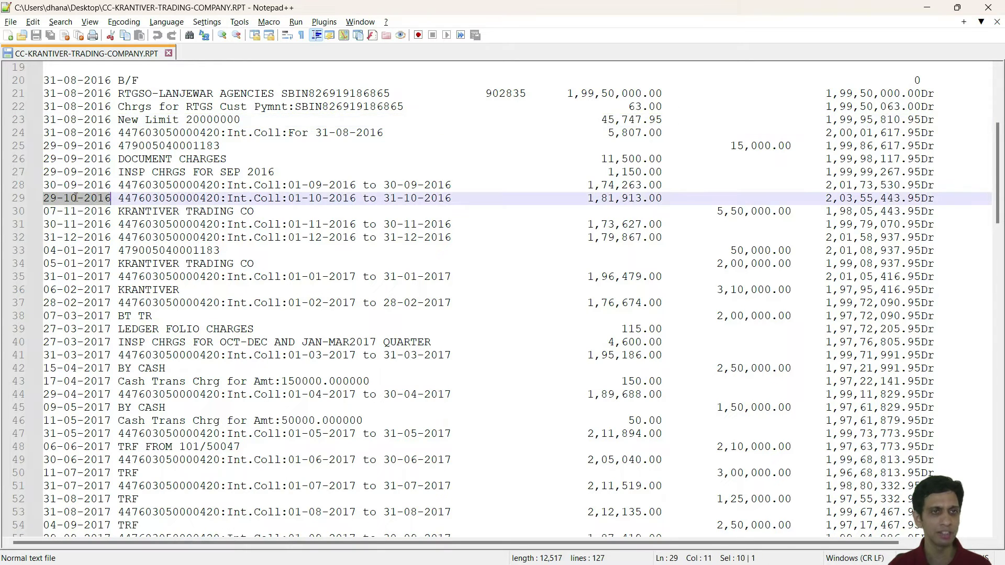
{"action": "left_click", "coordinate": [217, 195]}
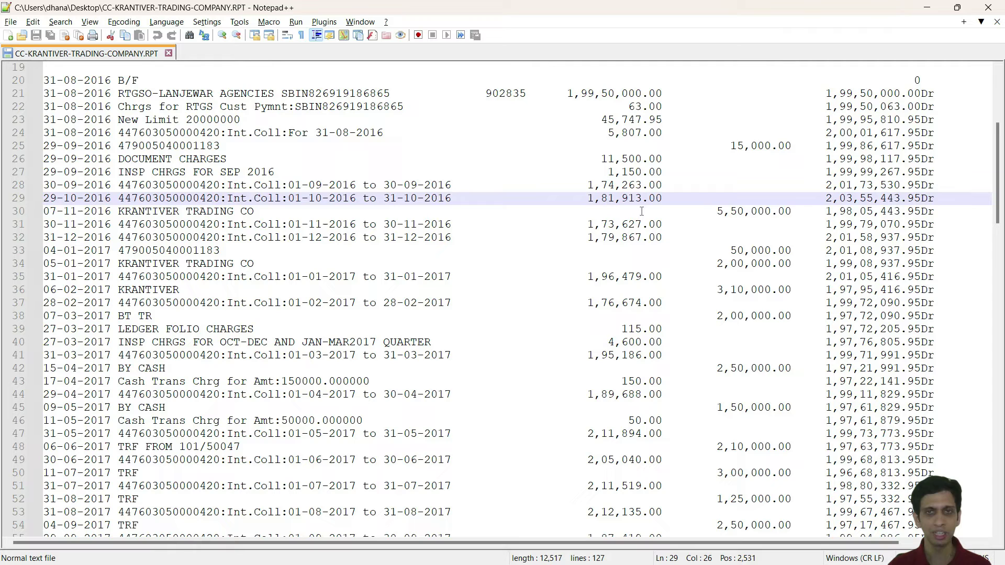
{"action": "scroll", "coordinate": [588, 200], "scroll_direction": "up", "scroll_amount": 6}
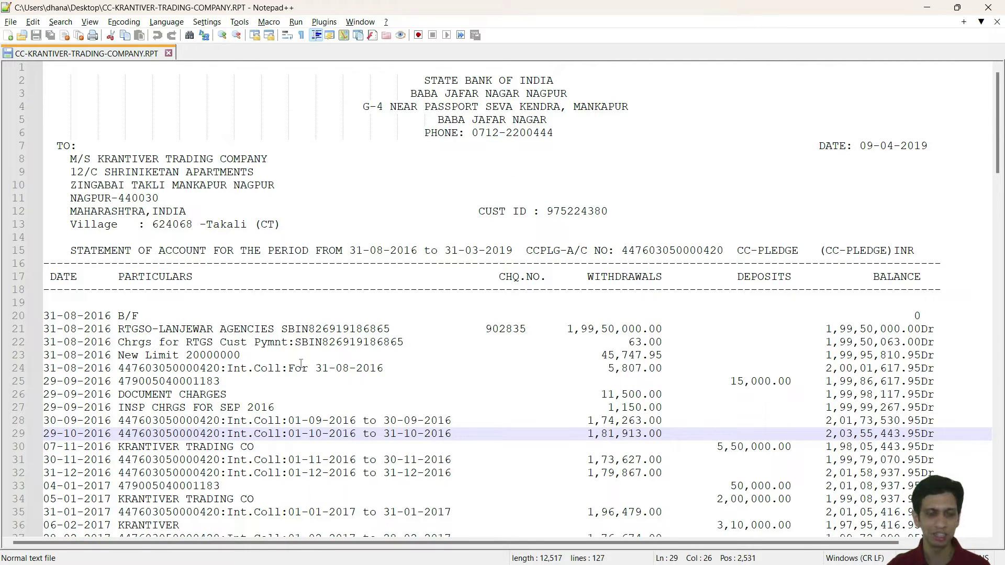
{"action": "left_click_drag", "start_coordinate": [56, 396], "coordinate": [63, 395]}
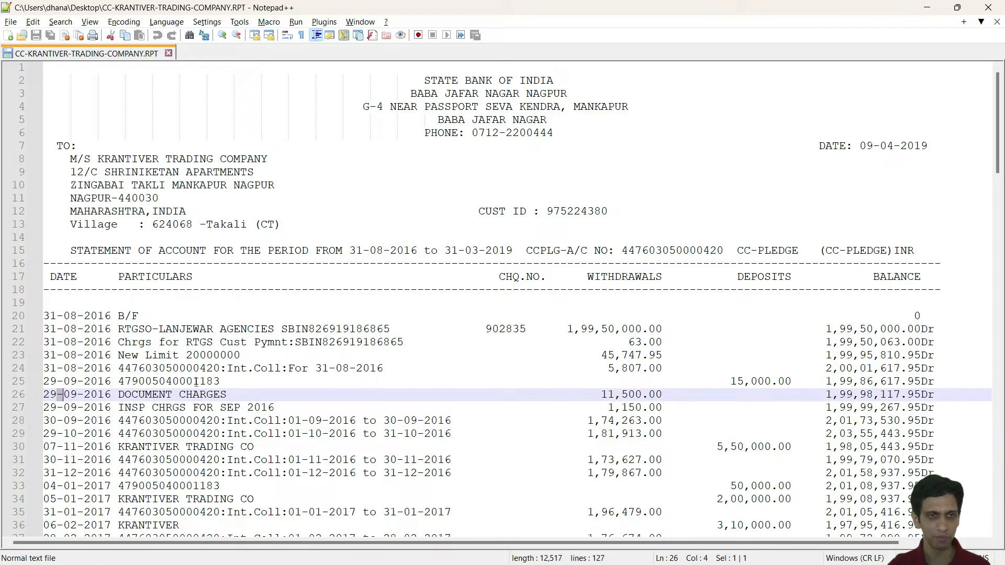
{"action": "left_click", "coordinate": [126, 386]}
Rename Column1.1 through Column1.4 to Date, Particulars, Chq and Debit
{"action": "left_click", "coordinate": [68, 390]}
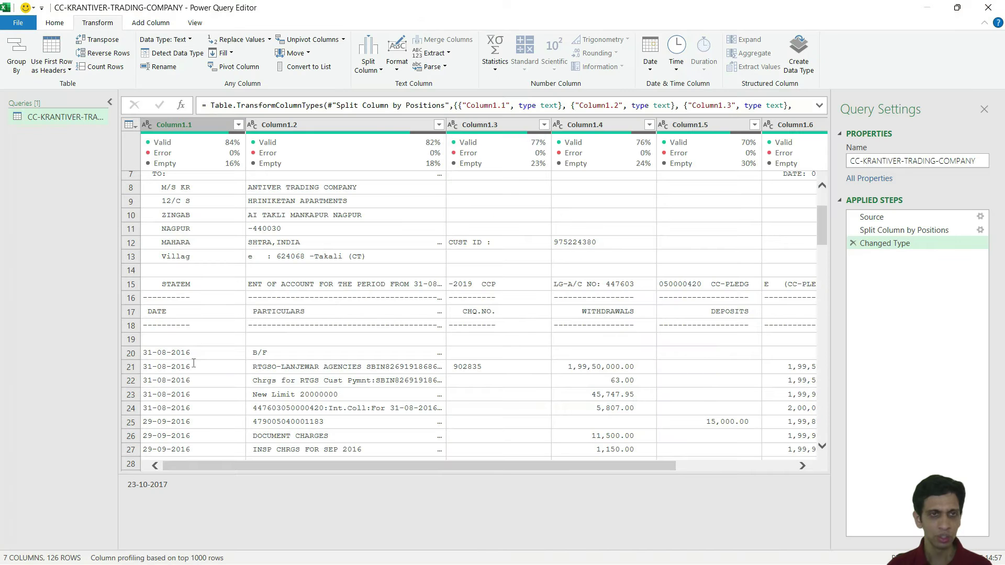
{"action": "left_click", "coordinate": [196, 242]}
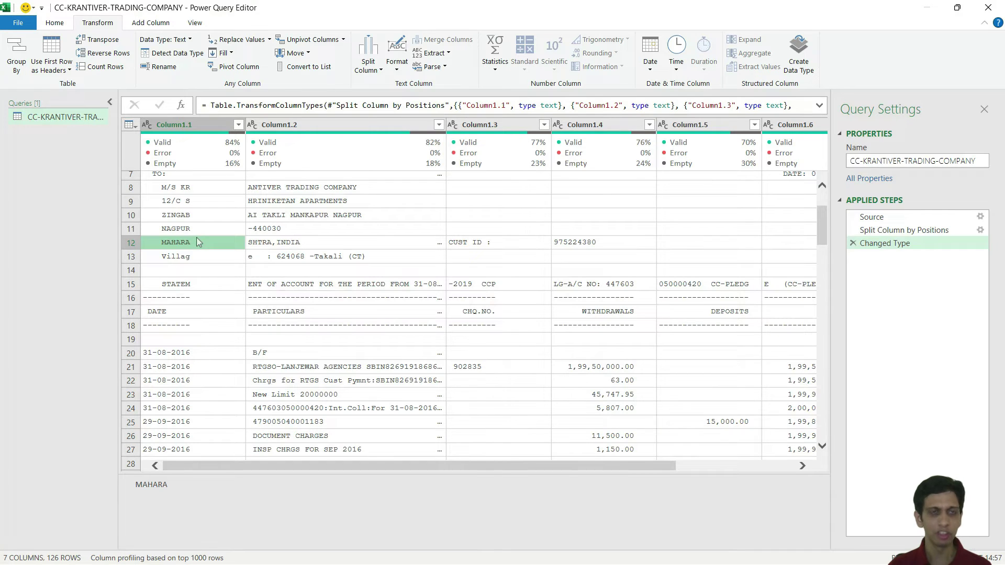
{"action": "double_click", "coordinate": [180, 127]}
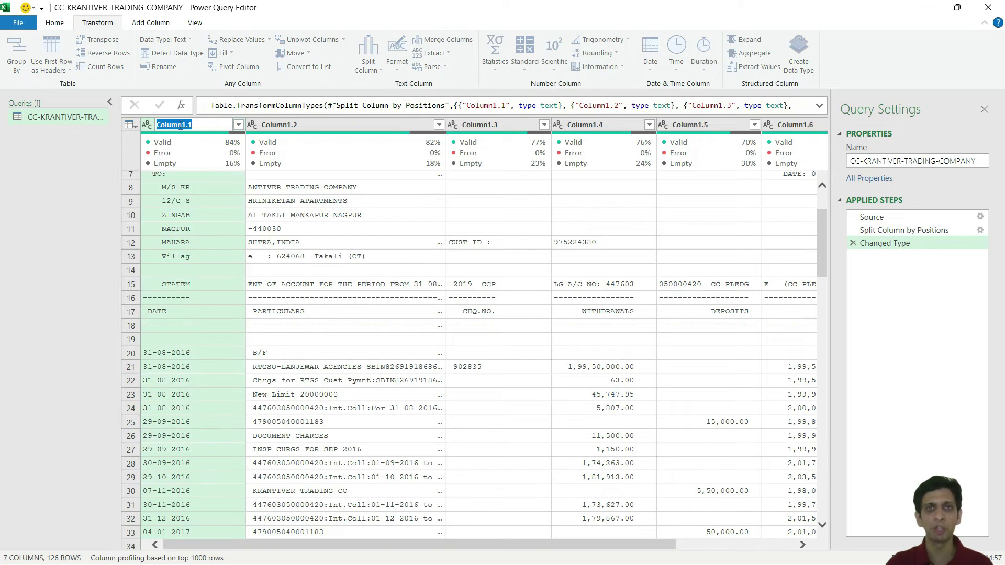
{"action": "type", "text": "Date"}
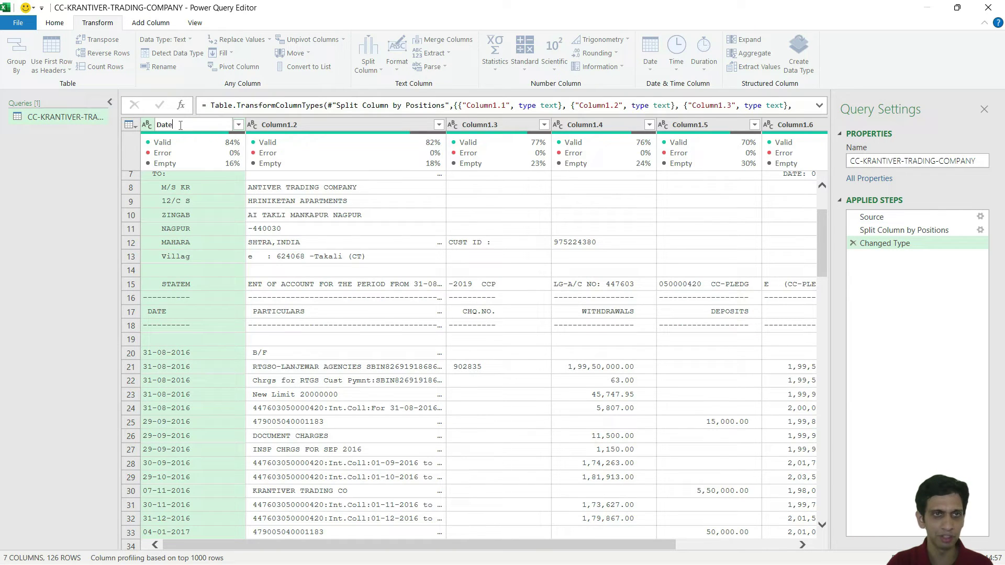
{"action": "key", "text": "Return"}
{"action": "double_click", "coordinate": [336, 124]}
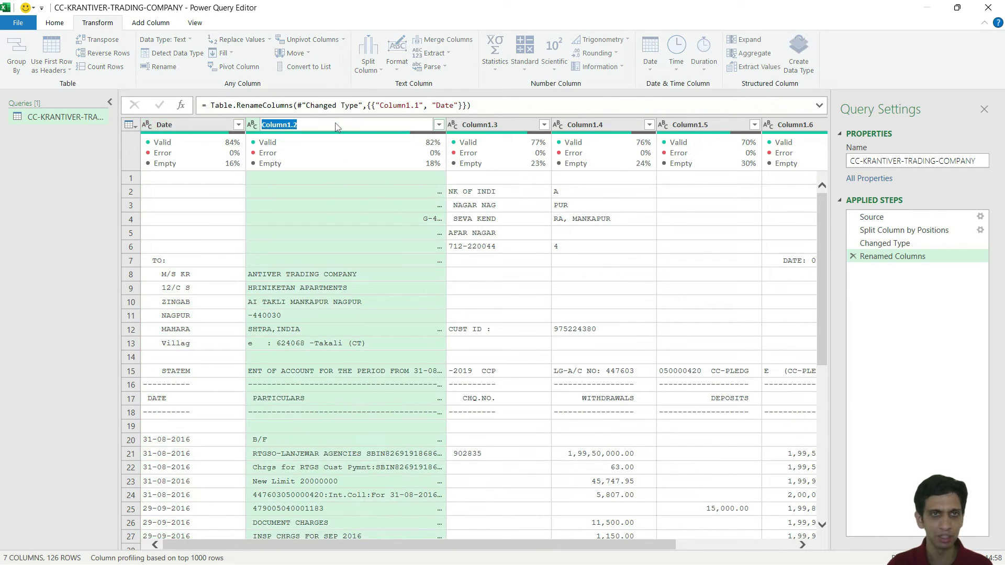
{"action": "type", "text": "Parti"}
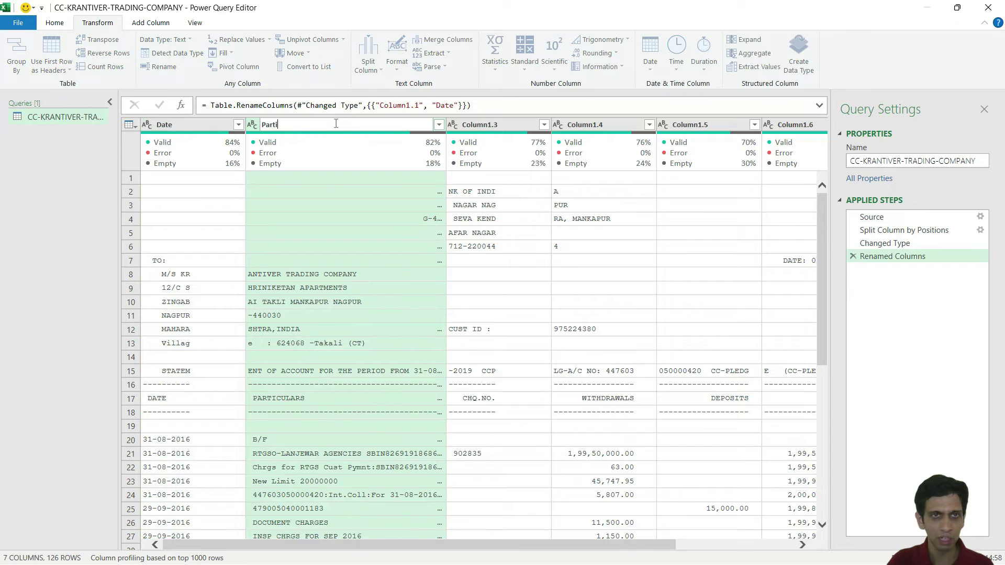
{"action": "type", "text": "culars"}
{"action": "key", "text": "Return"}
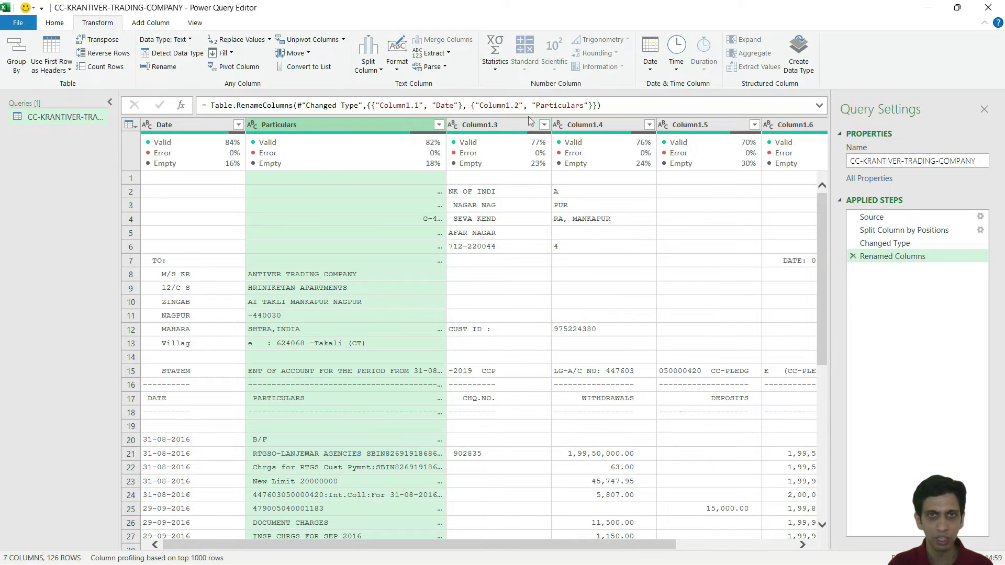
{"action": "double_click", "coordinate": [508, 125]}
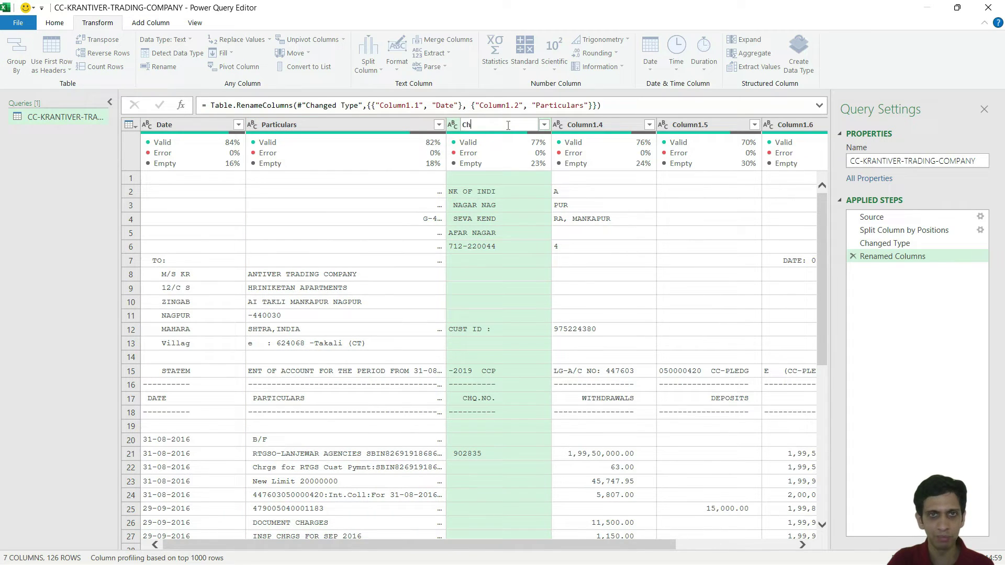
{"action": "key", "text": "Return"}
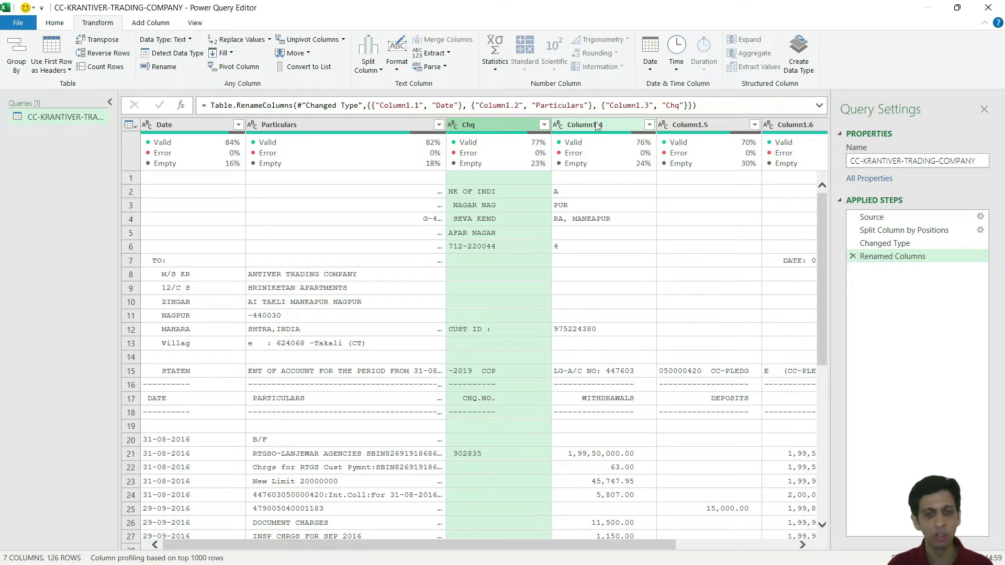
{"action": "scroll", "coordinate": [568, 544], "scroll_direction": "right", "scroll_amount": 1}
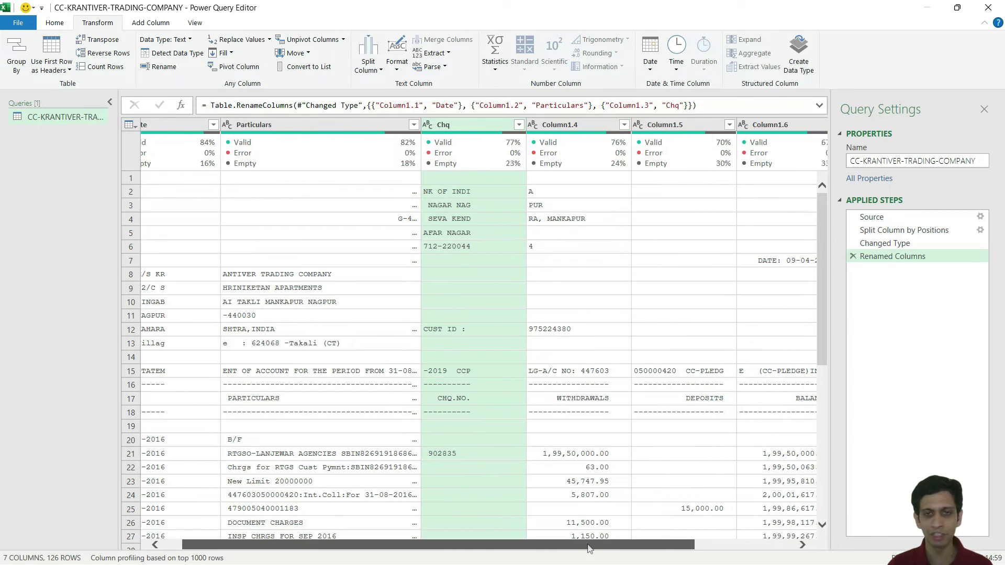
{"action": "double_click", "coordinate": [561, 126]}
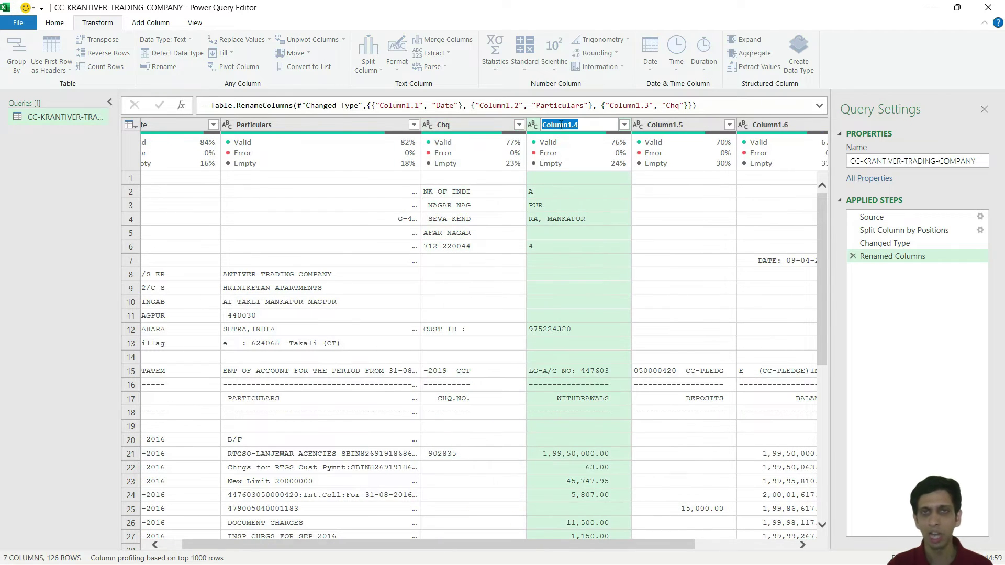
{"action": "type", "text": "Debit"}
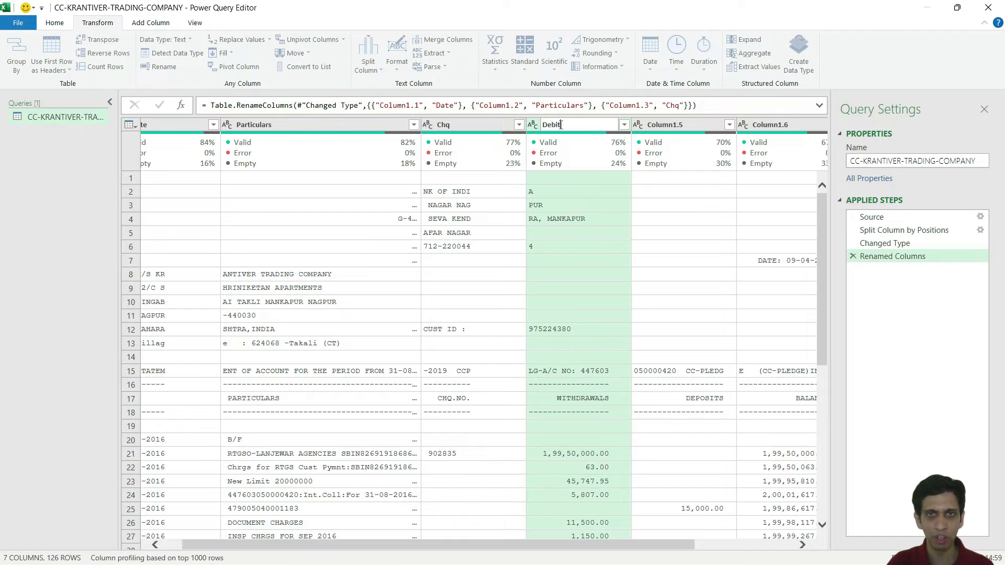
{"action": "key", "text": "Return"}
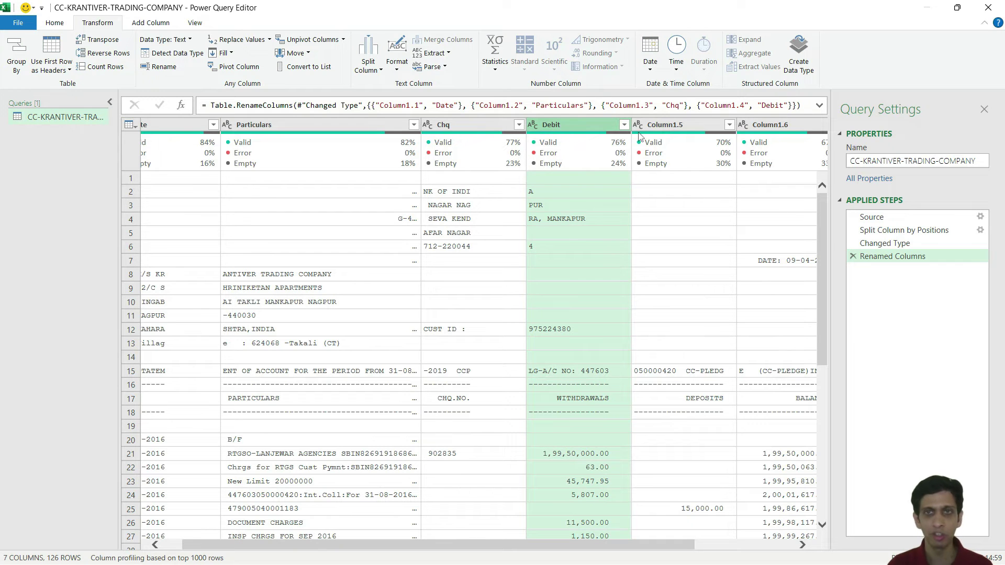
Rename Column1.5 through Column1.7 to Credit, Balance and Sign
{"action": "double_click", "coordinate": [672, 126]}
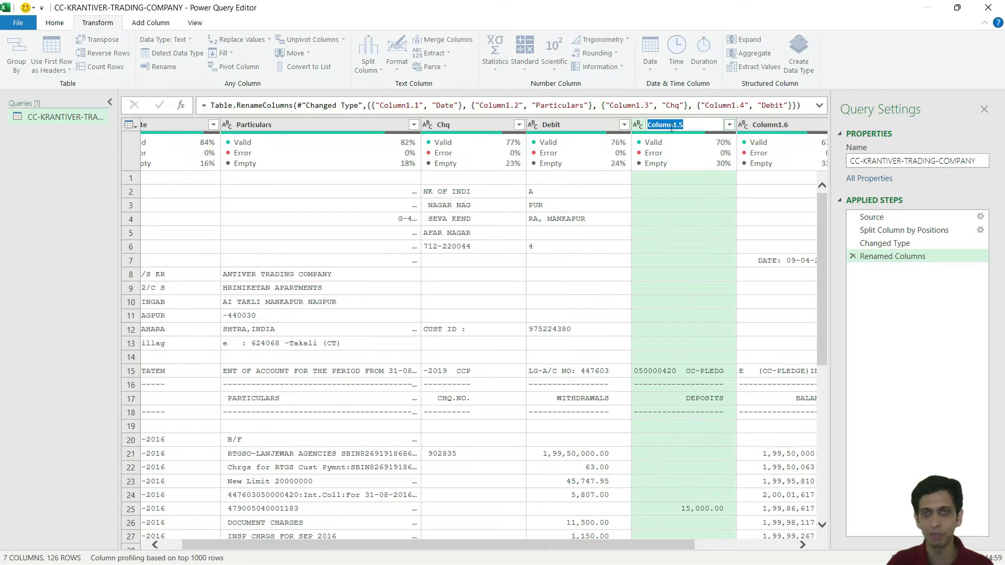
{"action": "type", "text": "Cr"}
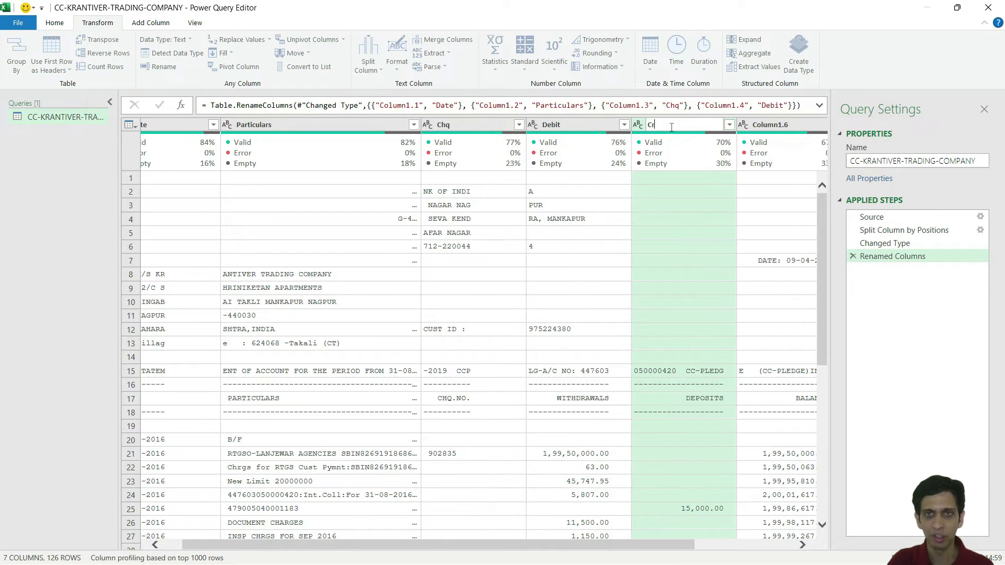
{"action": "type", "text": "edit"}
{"action": "key", "text": "Return"}
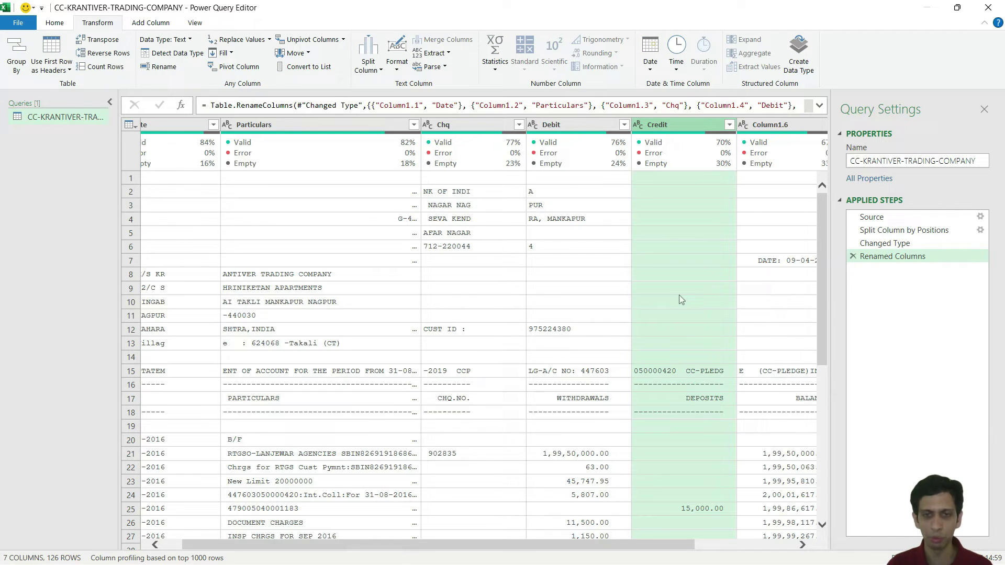
{"action": "left_click_drag", "start_coordinate": [637, 550], "coordinate": [736, 552]}
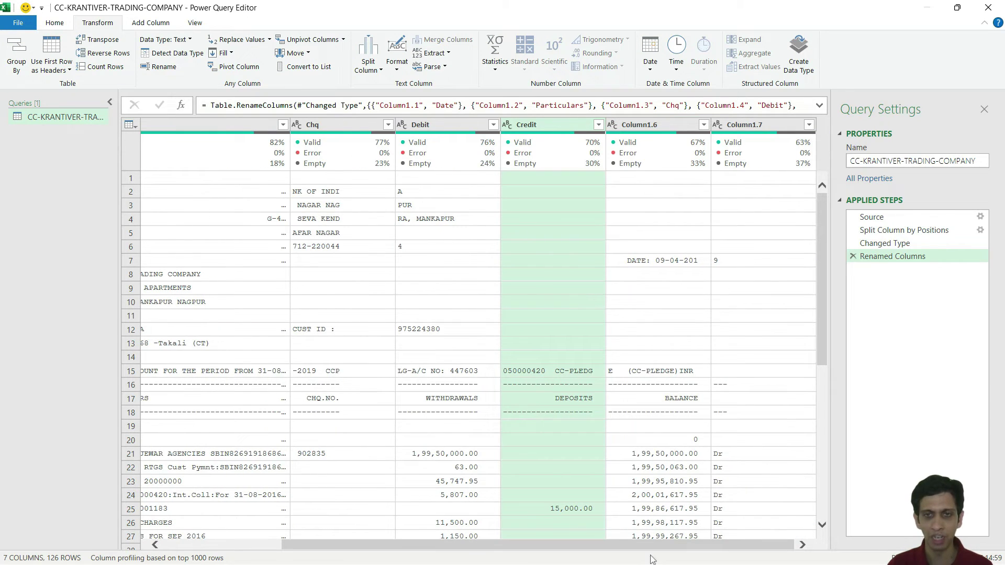
{"action": "scroll", "coordinate": [683, 366], "scroll_direction": "down", "scroll_amount": 2}
{"action": "scroll", "coordinate": [683, 364], "scroll_direction": "up", "scroll_amount": 2}
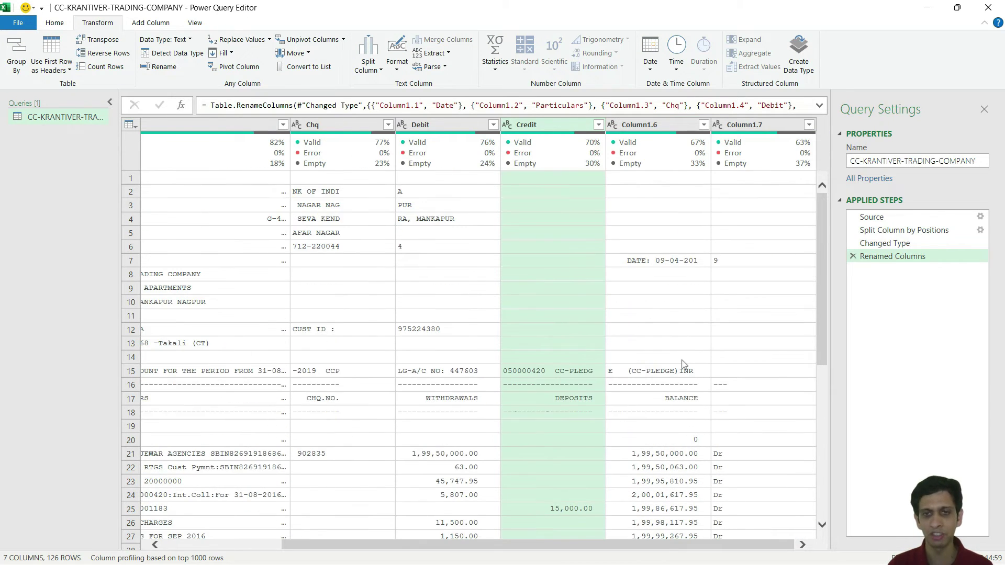
{"action": "double_click", "coordinate": [645, 125]}
{"action": "type", "text": "Balance"}
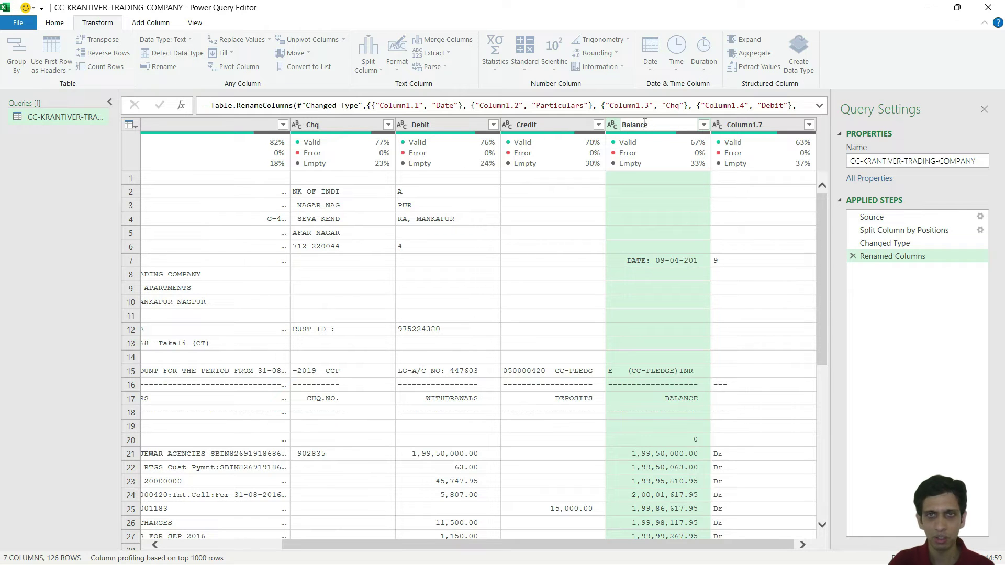
{"action": "key", "text": "Return"}
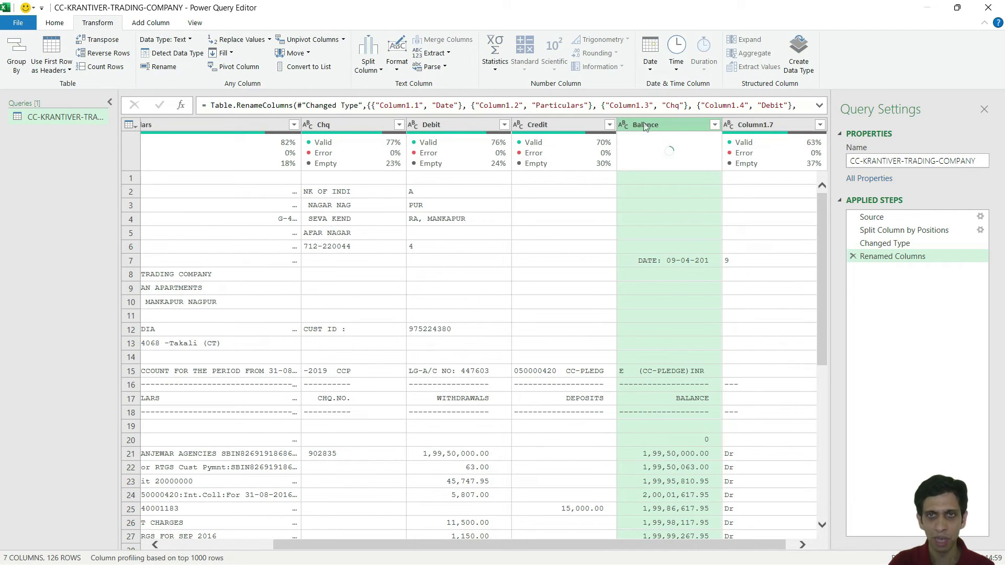
{"action": "left_click", "coordinate": [773, 131]}
{"action": "double_click", "coordinate": [773, 130]}
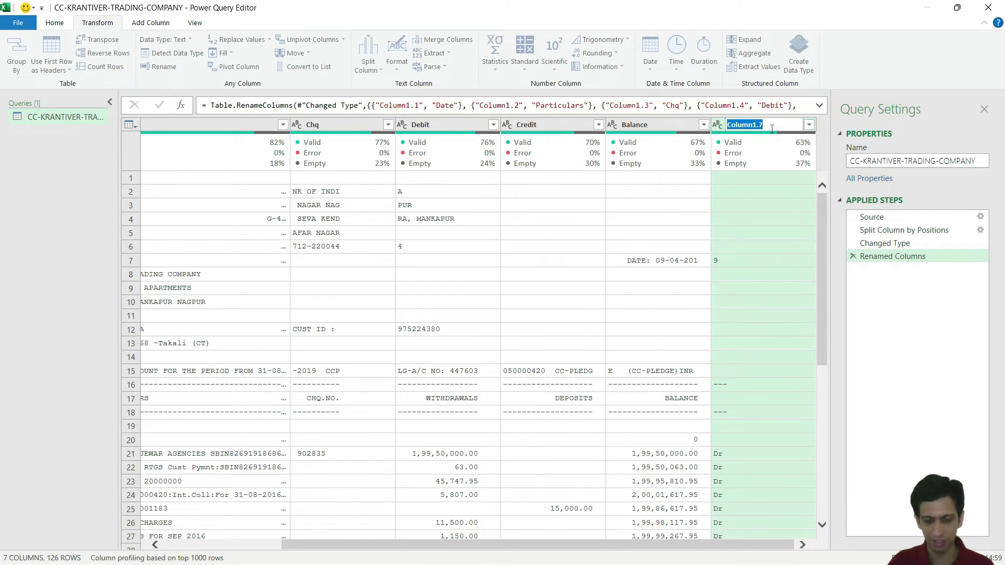
{"action": "type", "text": "Sign"}
{"action": "key", "text": "Return"}
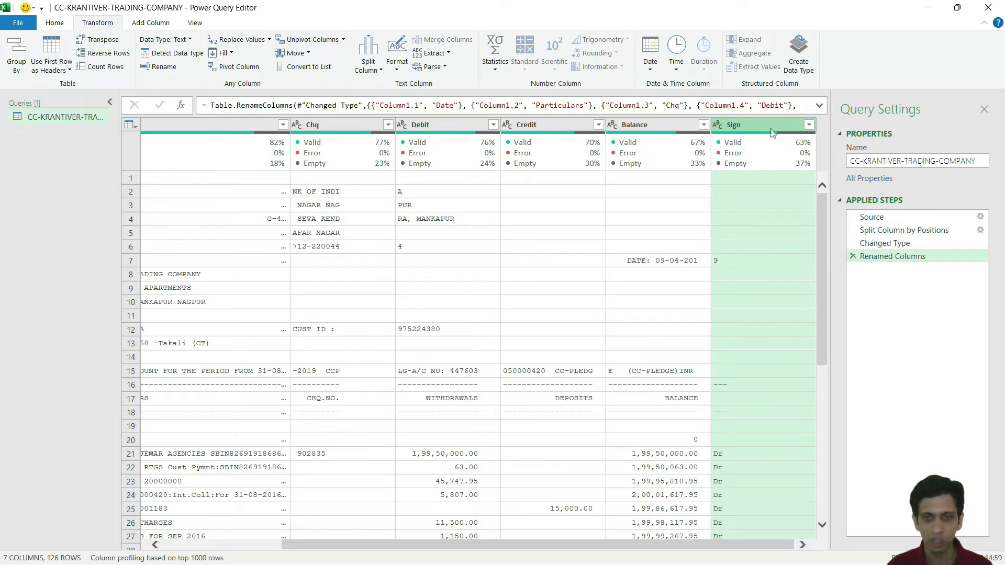
{"action": "left_click_drag", "start_coordinate": [505, 546], "coordinate": [272, 561]}
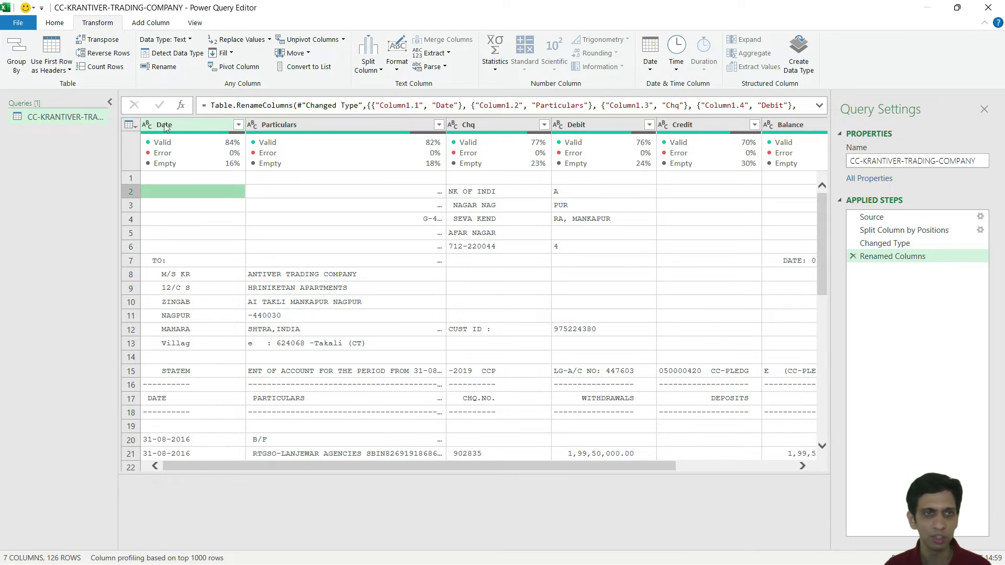
Change the Date column's type to Date and check the first real date, 31-08-2016
{"action": "left_click", "coordinate": [167, 127]}
{"action": "mouse_move", "coordinate": [180, 152]}
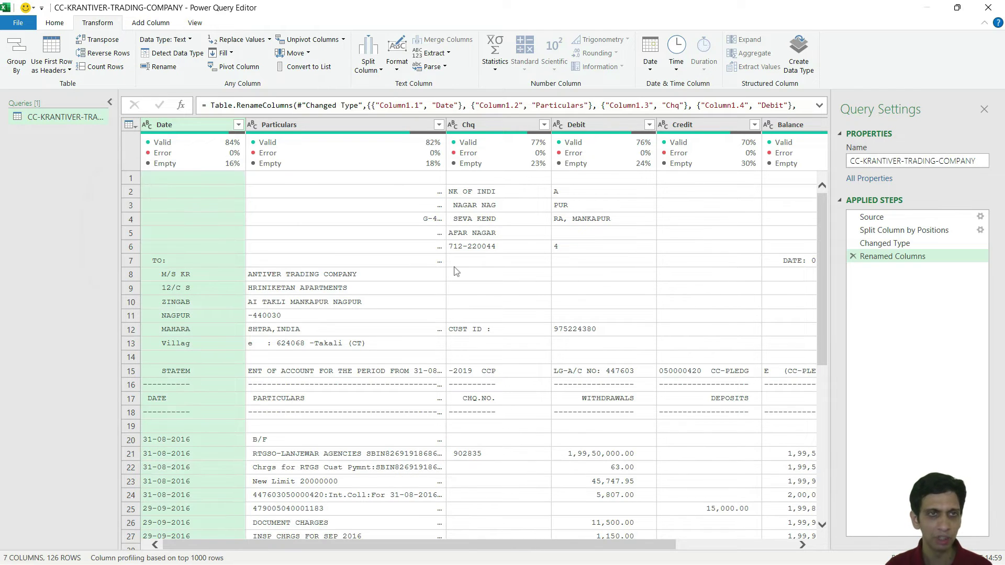
{"action": "left_click", "coordinate": [146, 127]}
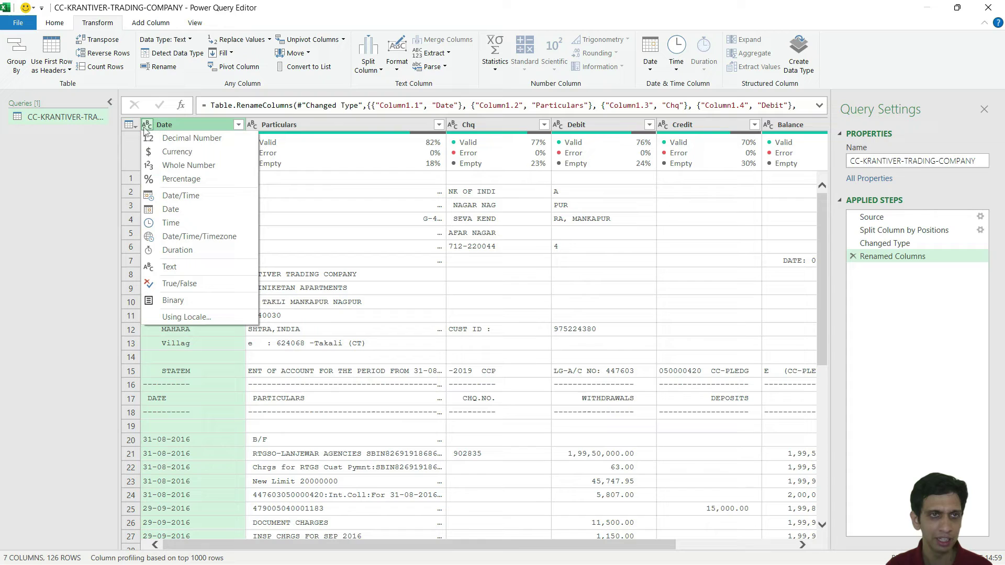
{"action": "left_click", "coordinate": [176, 211]}
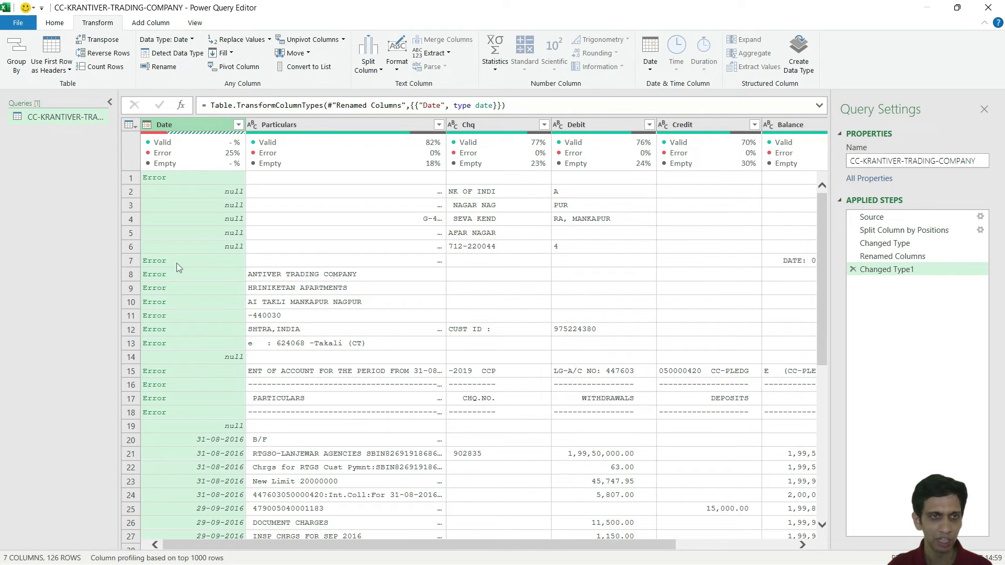
{"action": "left_click", "coordinate": [209, 219]}
{"action": "scroll", "coordinate": [209, 220], "scroll_direction": "down", "scroll_amount": 3}
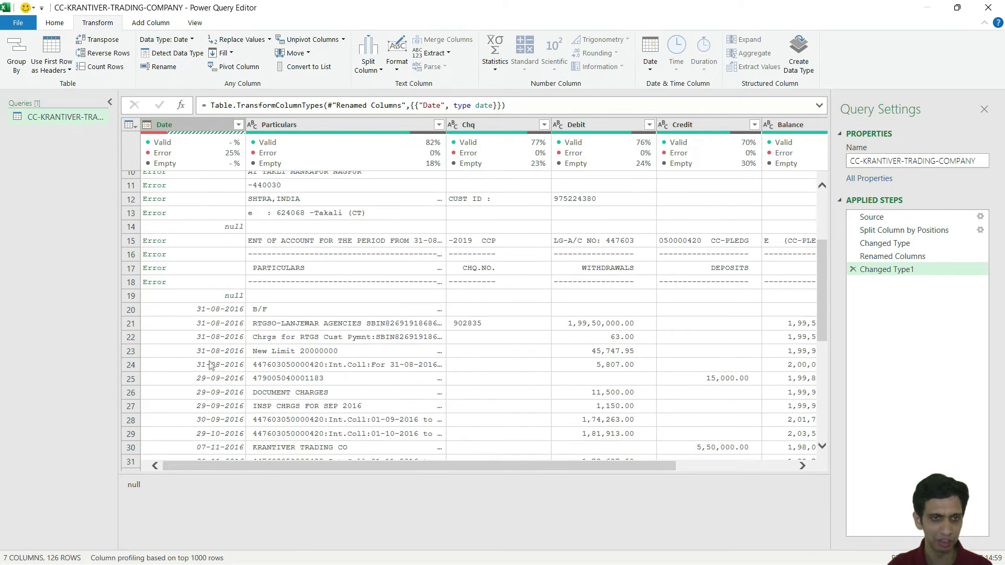
{"action": "left_click", "coordinate": [213, 312]}
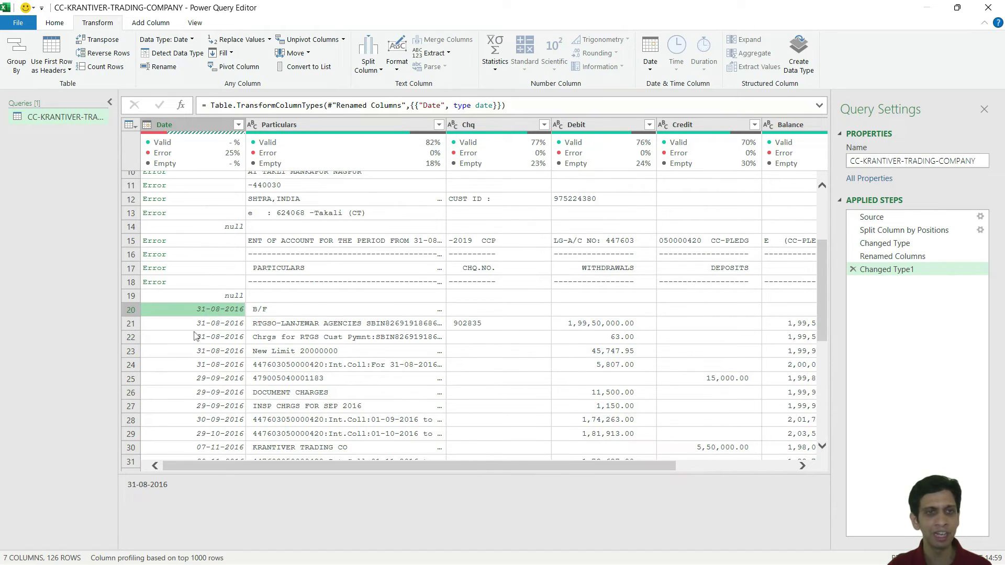
Inspect null header-row dates and the Particulars descriptions in rows 6, 21 and 24
{"action": "scroll", "coordinate": [214, 313], "scroll_direction": "down", "scroll_amount": 2}
{"action": "scroll", "coordinate": [214, 314], "scroll_direction": "up", "scroll_amount": 5}
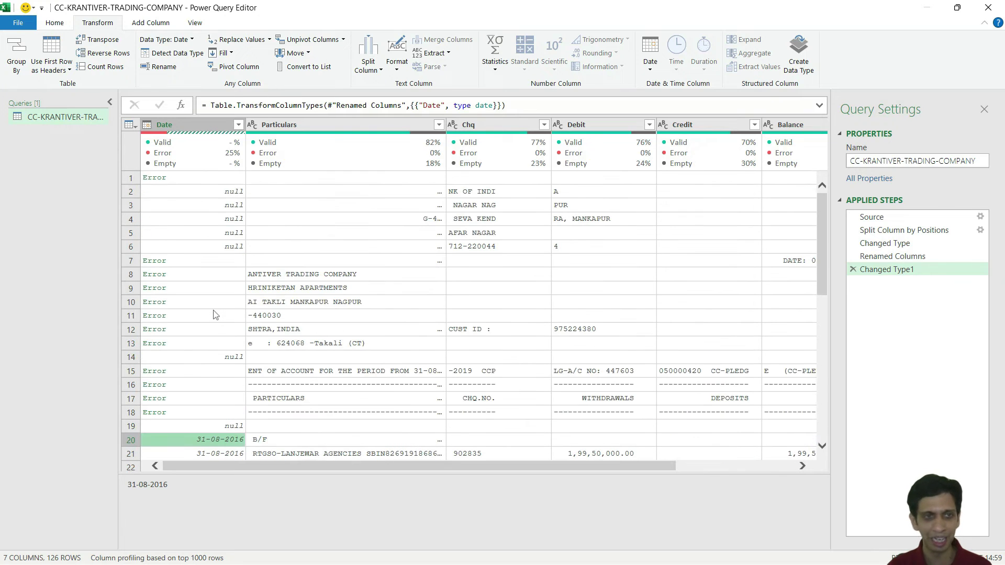
{"action": "left_click", "coordinate": [205, 232]}
{"action": "left_click", "coordinate": [212, 222]}
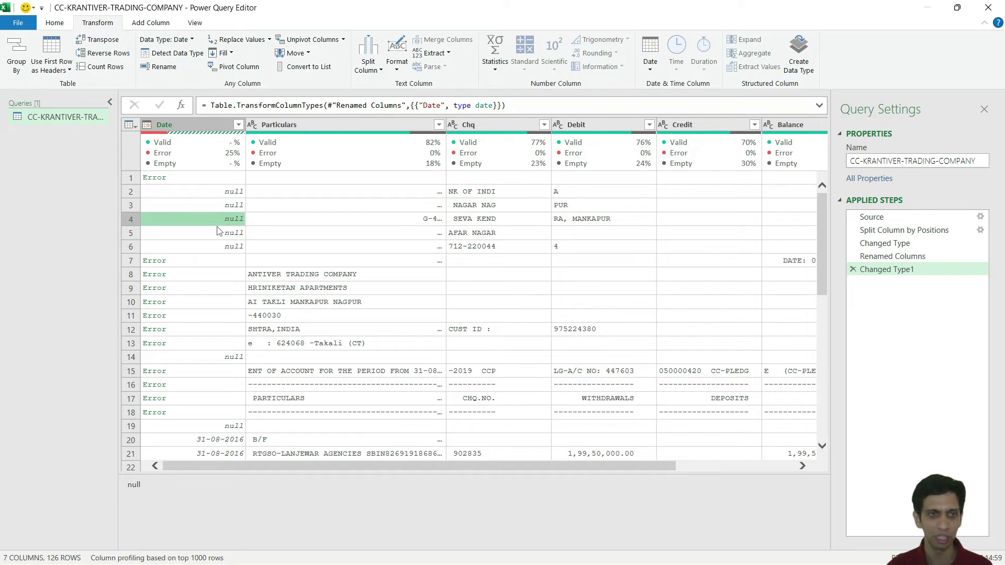
{"action": "left_click", "coordinate": [192, 250]}
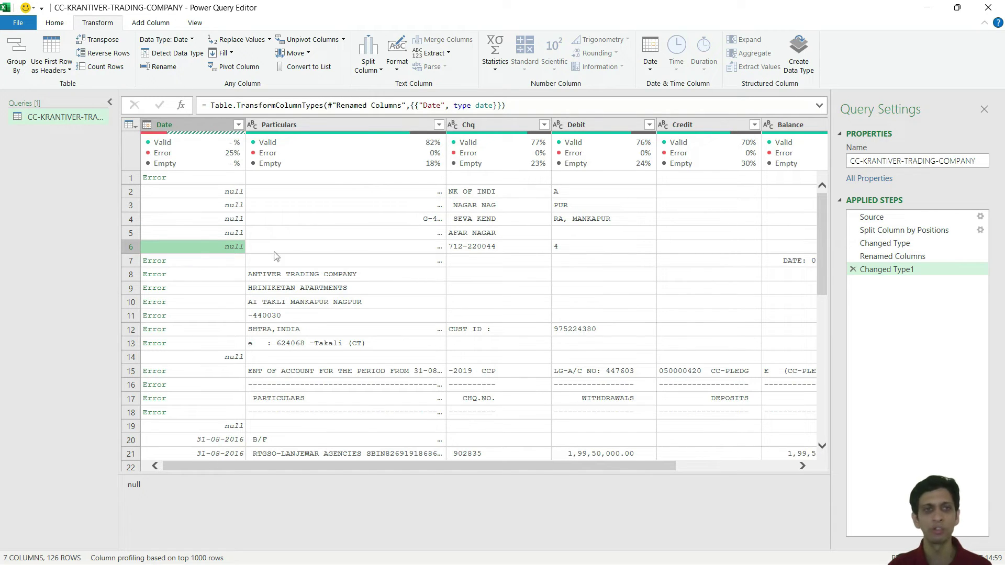
{"action": "left_click", "coordinate": [300, 252]}
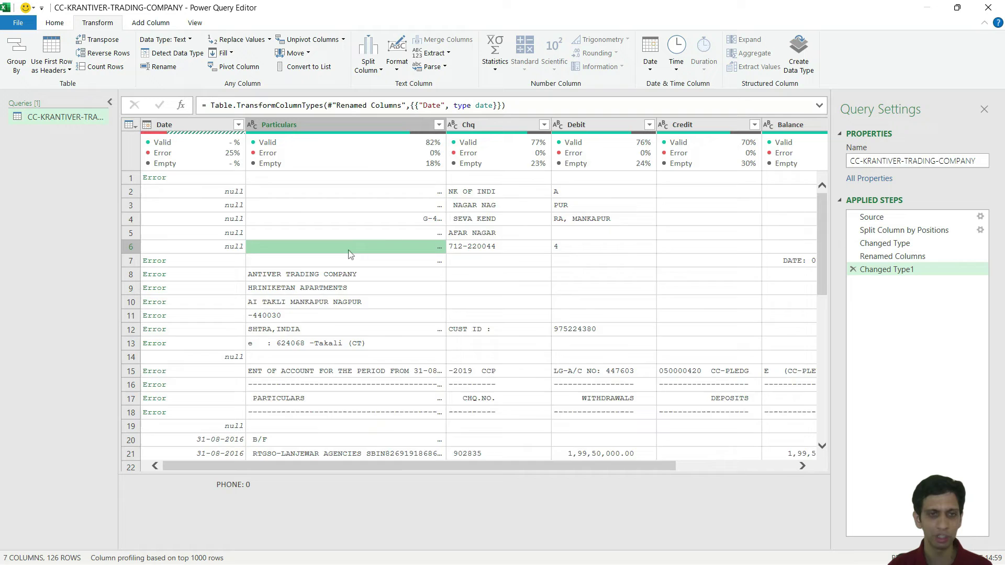
{"action": "scroll", "coordinate": [299, 252], "scroll_direction": "down", "scroll_amount": 3}
{"action": "left_click", "coordinate": [291, 327]}
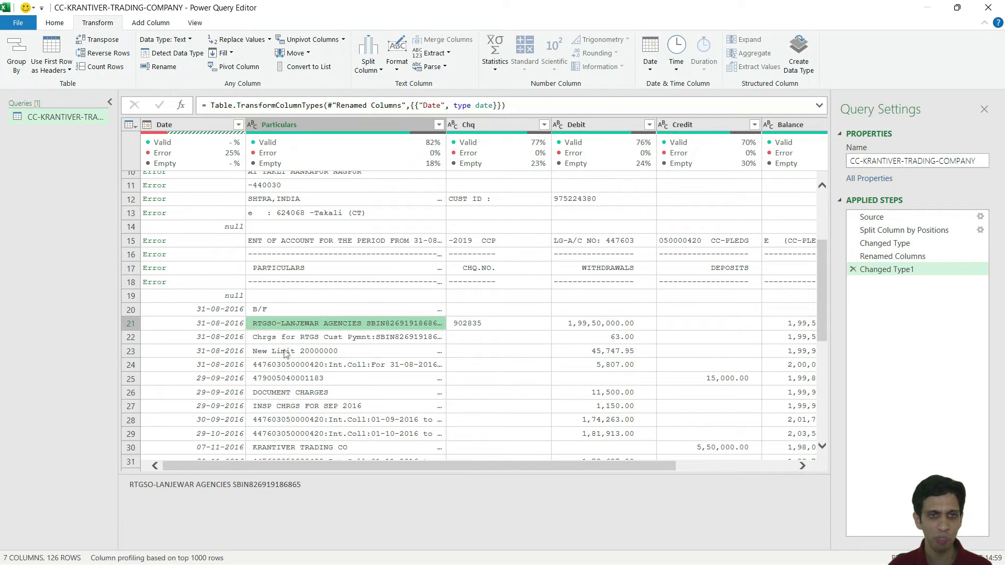
{"action": "scroll", "coordinate": [313, 233], "scroll_direction": "up", "scroll_amount": 2}
{"action": "scroll", "coordinate": [294, 342], "scroll_direction": "down", "scroll_amount": 2}
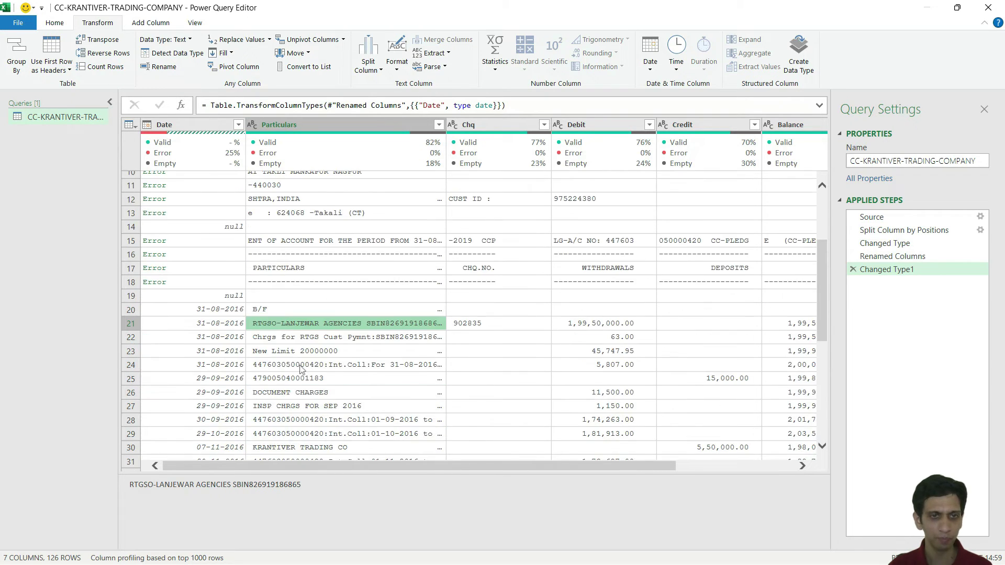
{"action": "left_click", "coordinate": [301, 368]}
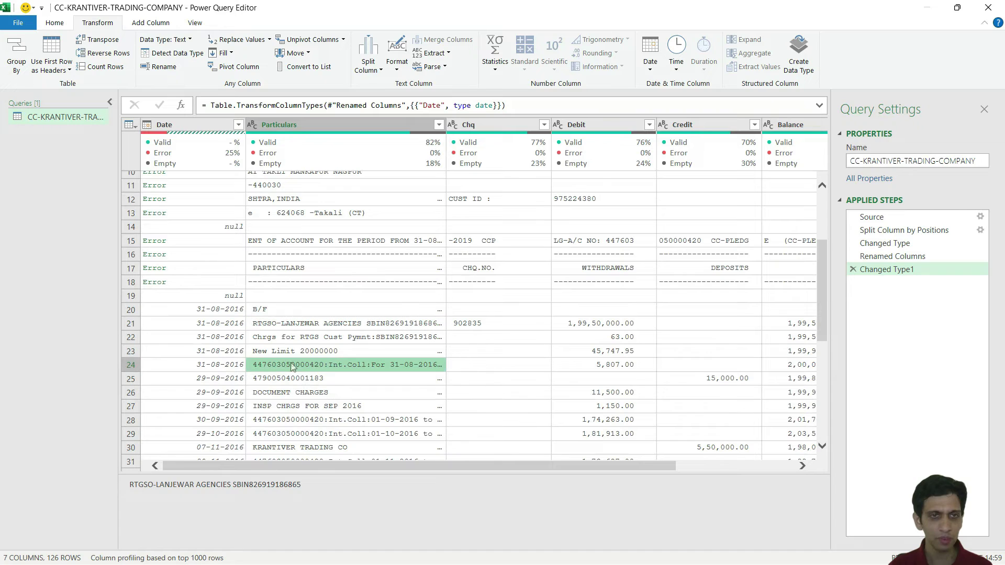
{"action": "left_click", "coordinate": [492, 131]}
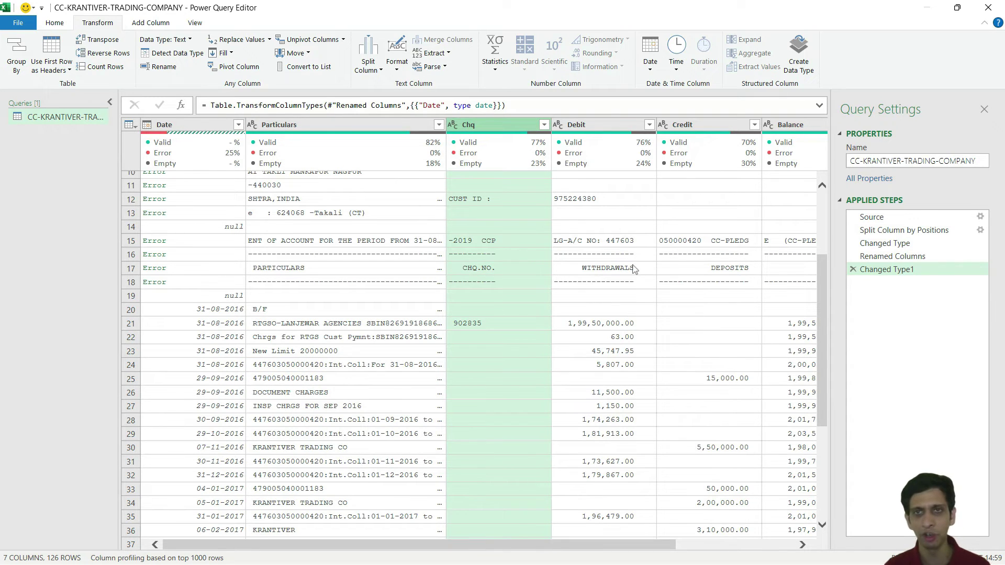
Change the Debit, Credit and Balance columns to the Decimal Number type
{"action": "left_click", "coordinate": [601, 131]}
{"action": "left_click", "coordinate": [558, 126]}
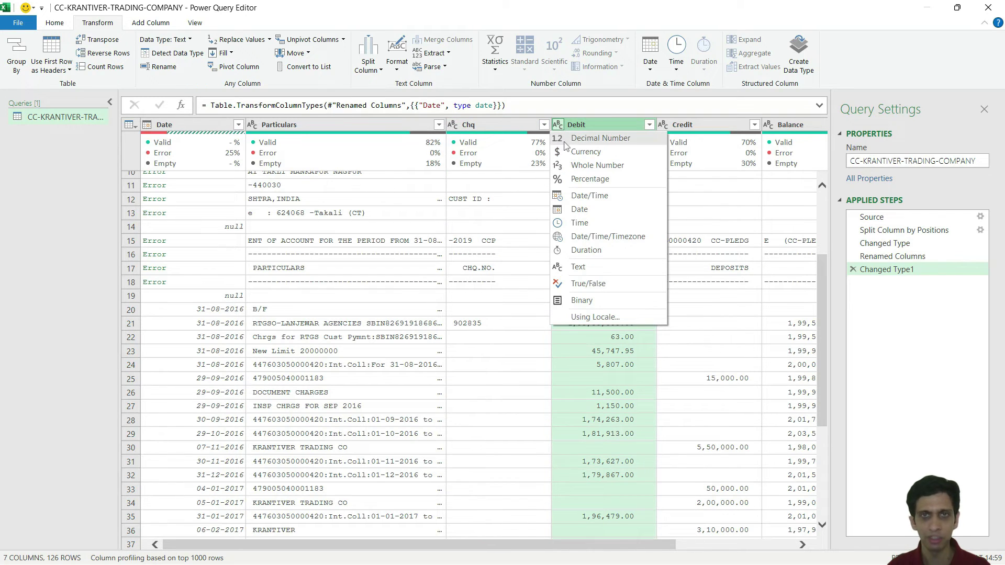
{"action": "left_click", "coordinate": [584, 139]}
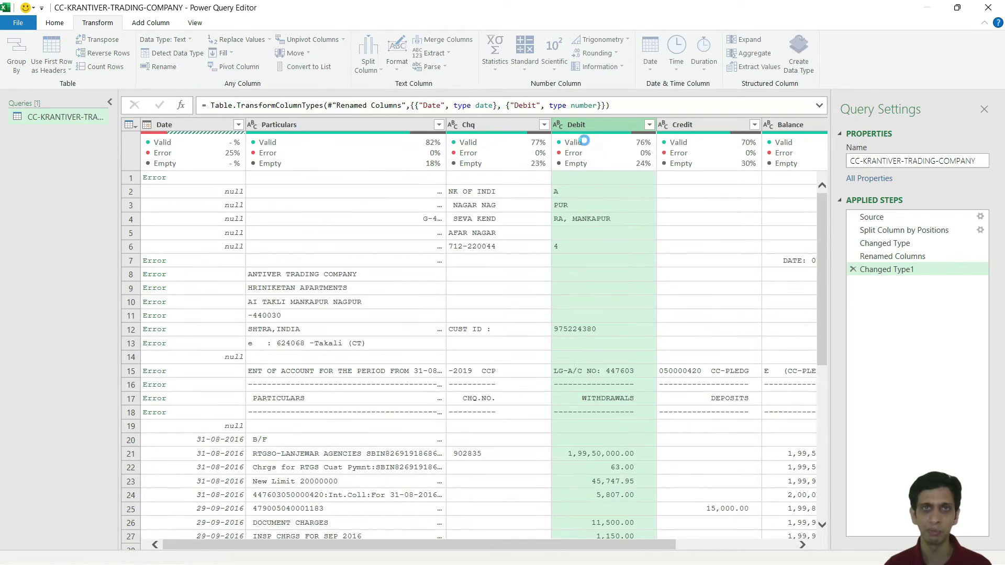
{"action": "left_click", "coordinate": [680, 125]}
{"action": "left_click", "coordinate": [663, 125]}
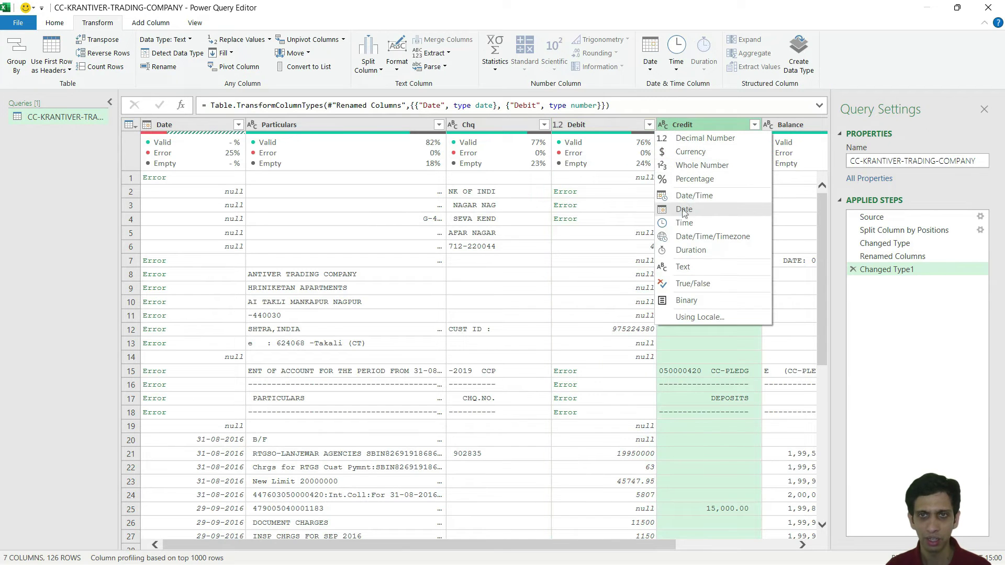
{"action": "left_click", "coordinate": [696, 139]}
{"action": "left_click", "coordinate": [772, 126]}
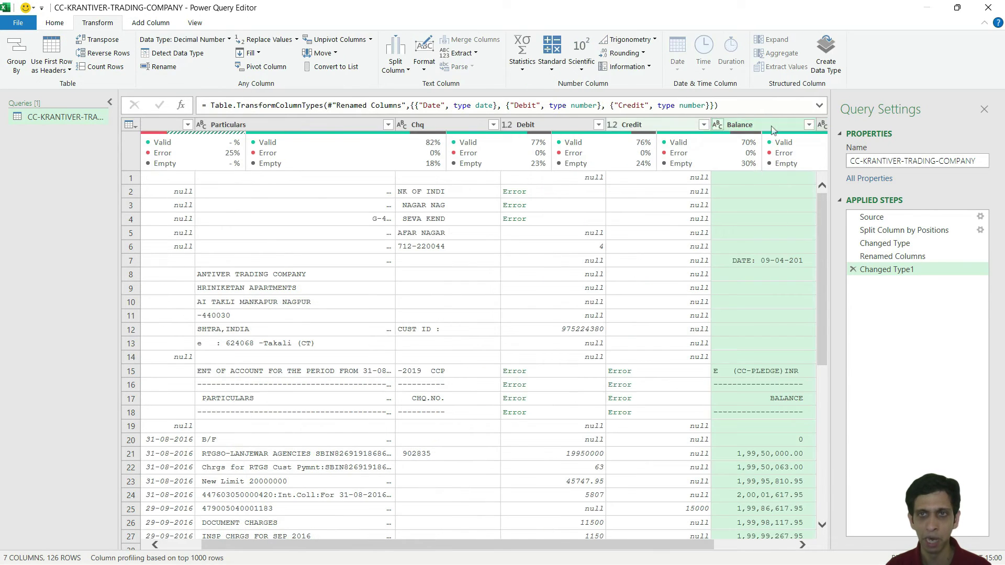
{"action": "left_click", "coordinate": [718, 125]}
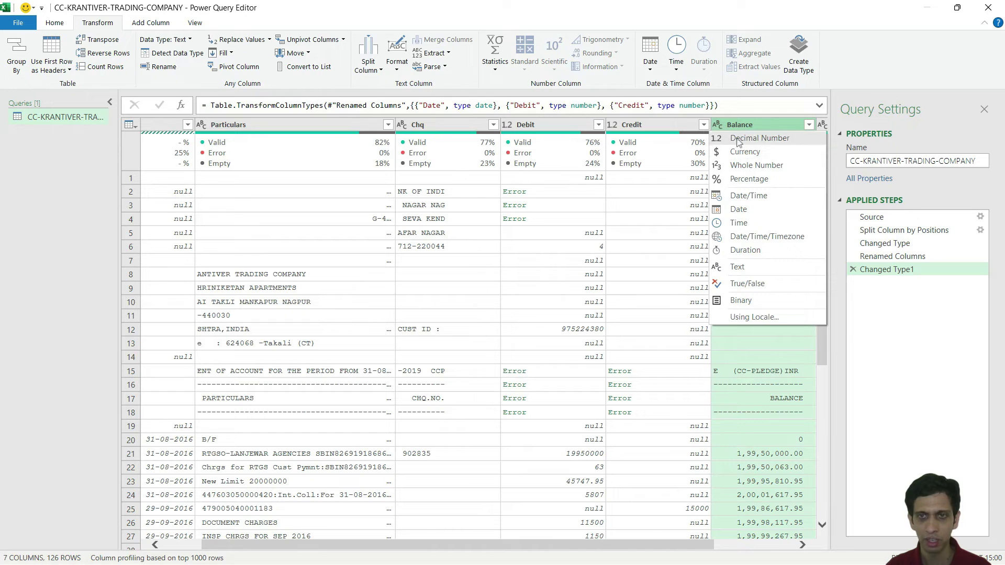
{"action": "left_click", "coordinate": [738, 138]}
Scroll back to the Date column and inspect its blanks, errors and null values
{"action": "left_click_drag", "start_coordinate": [639, 548], "coordinate": [744, 547]}
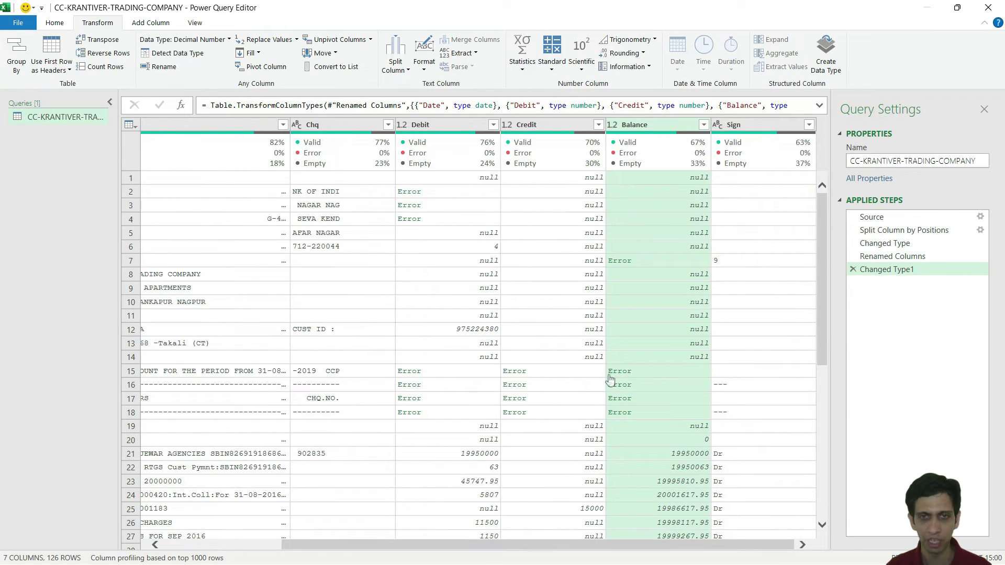
{"action": "left_click", "coordinate": [669, 328]}
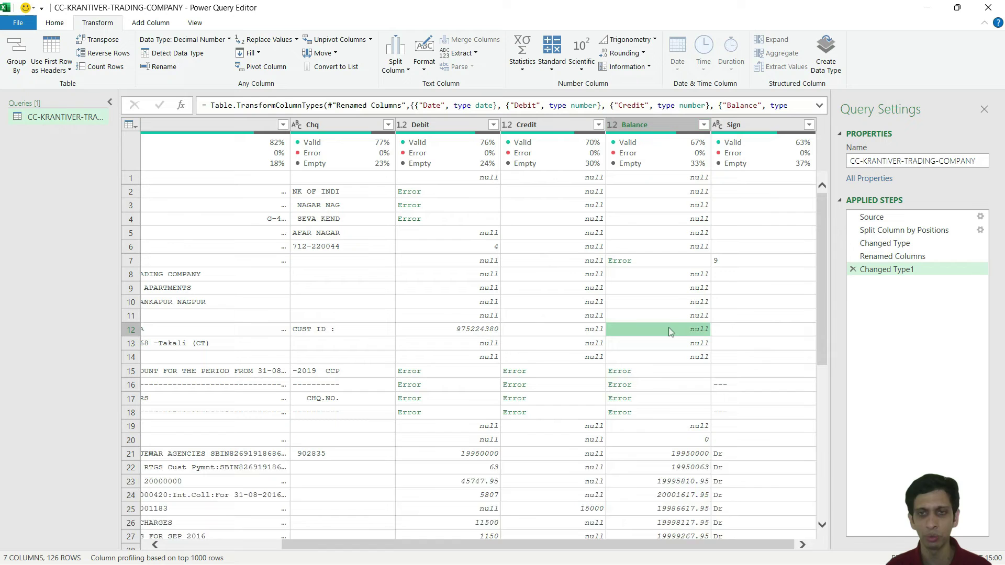
{"action": "left_click_drag", "start_coordinate": [670, 466], "coordinate": [723, 470]}
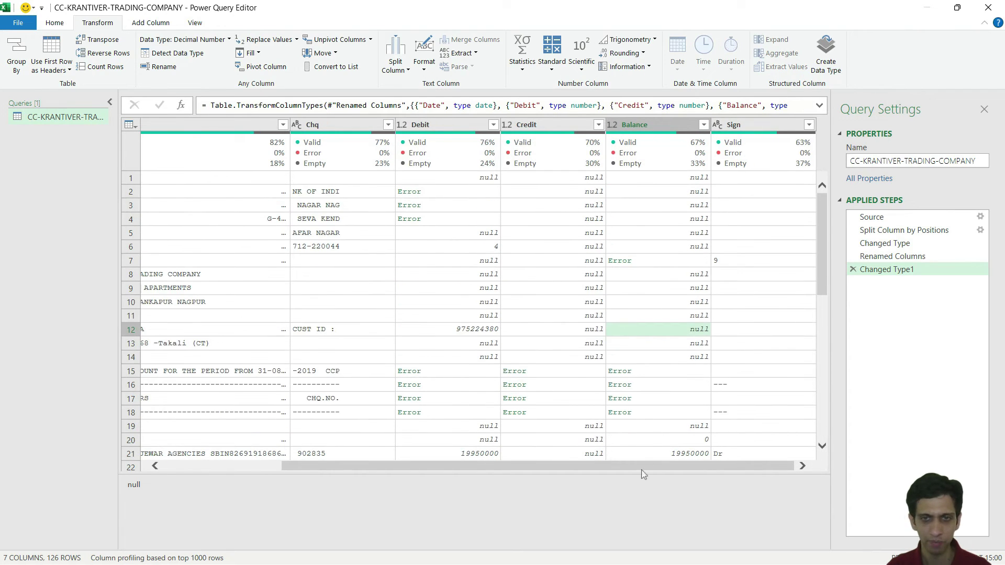
{"action": "left_click_drag", "start_coordinate": [643, 470], "coordinate": [379, 471]}
{"action": "scroll", "coordinate": [354, 268], "scroll_direction": "down", "scroll_amount": 1}
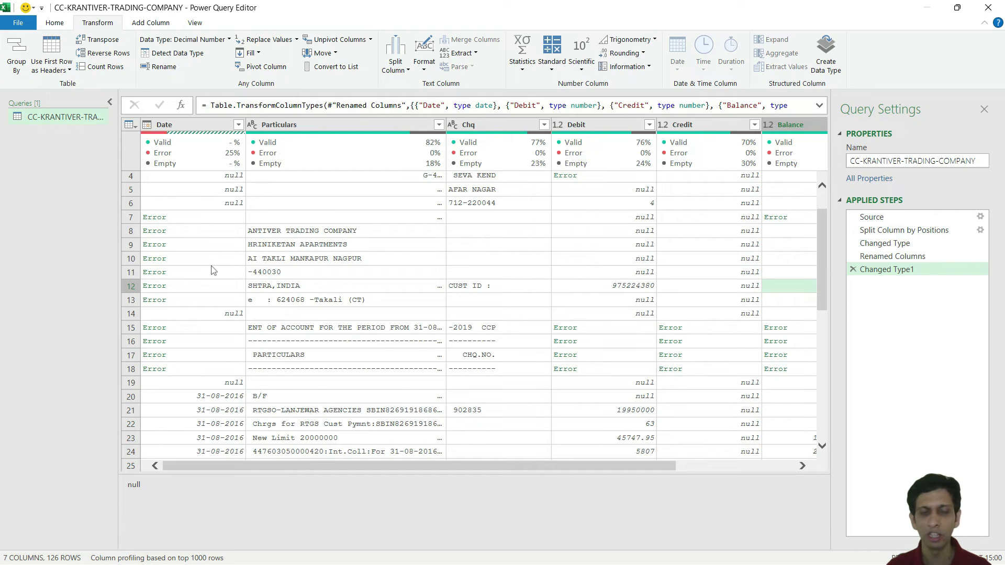
{"action": "left_click", "coordinate": [194, 127]}
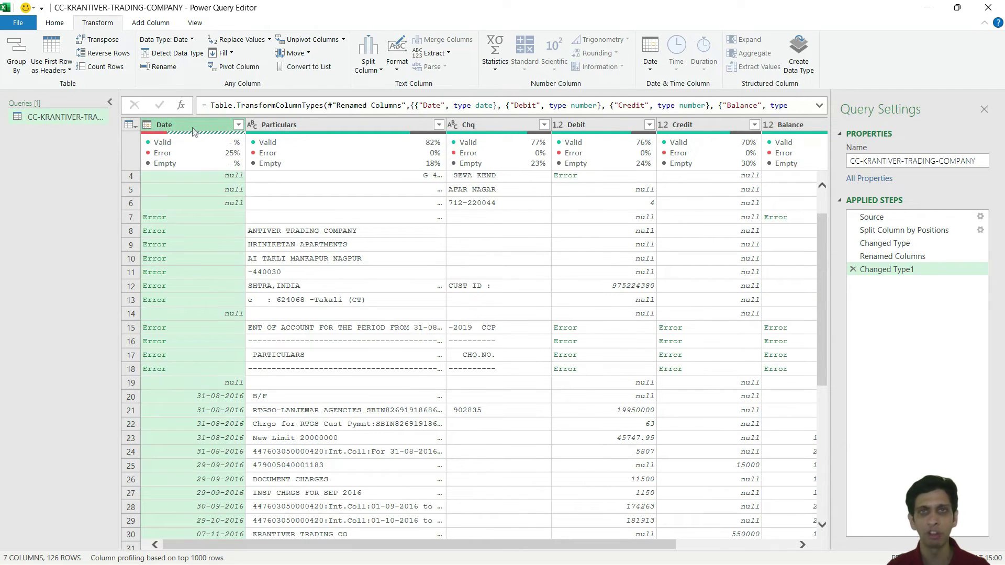
{"action": "left_click", "coordinate": [273, 244]}
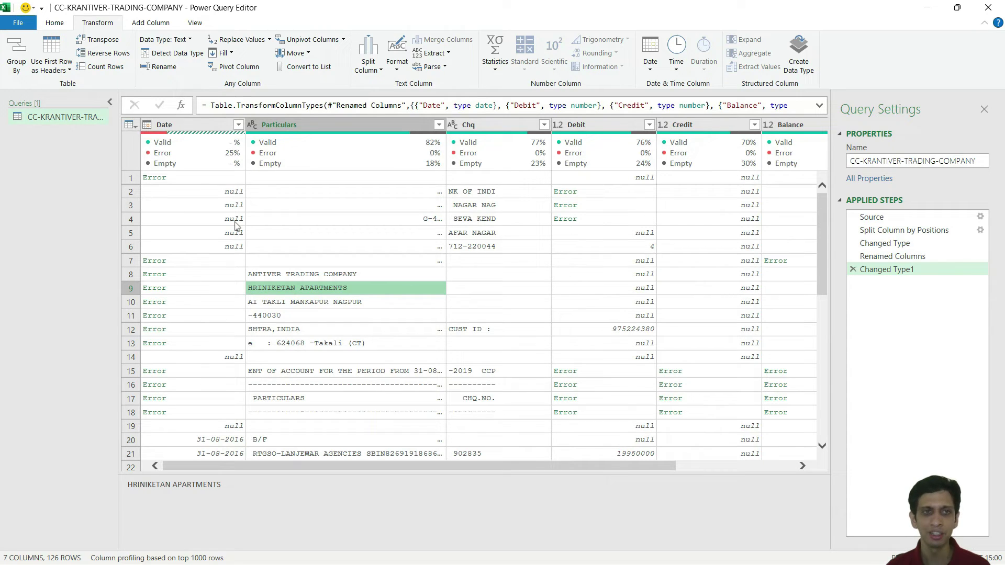
{"action": "left_click", "coordinate": [218, 204]}
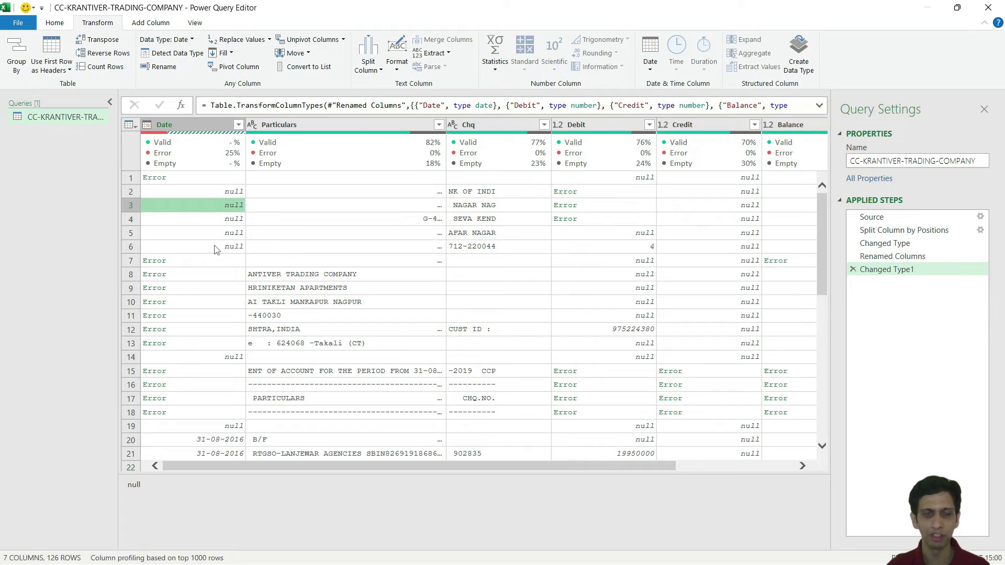
Replace all errors in the Date column with null
{"action": "left_click", "coordinate": [188, 128]}
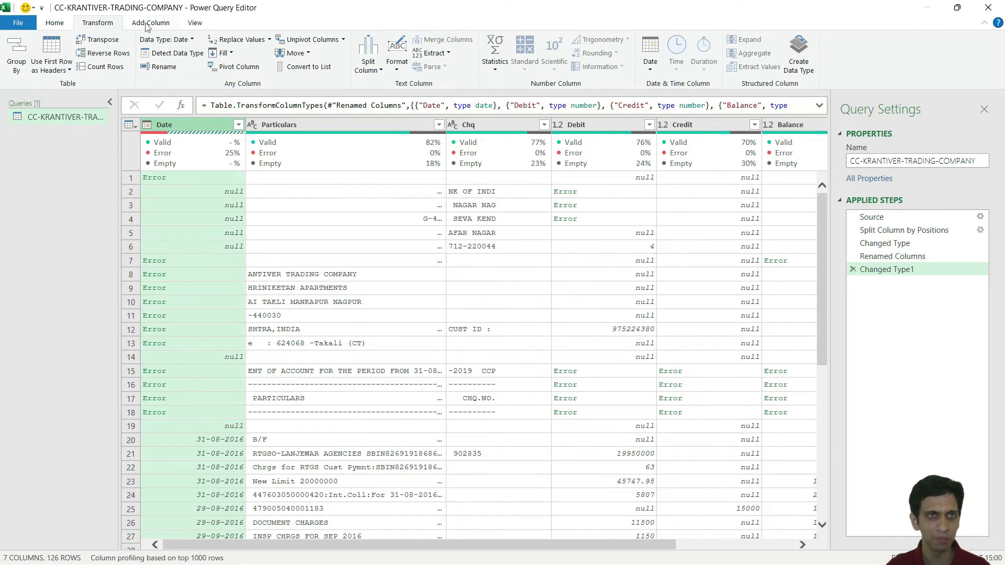
{"action": "left_click", "coordinate": [270, 41]}
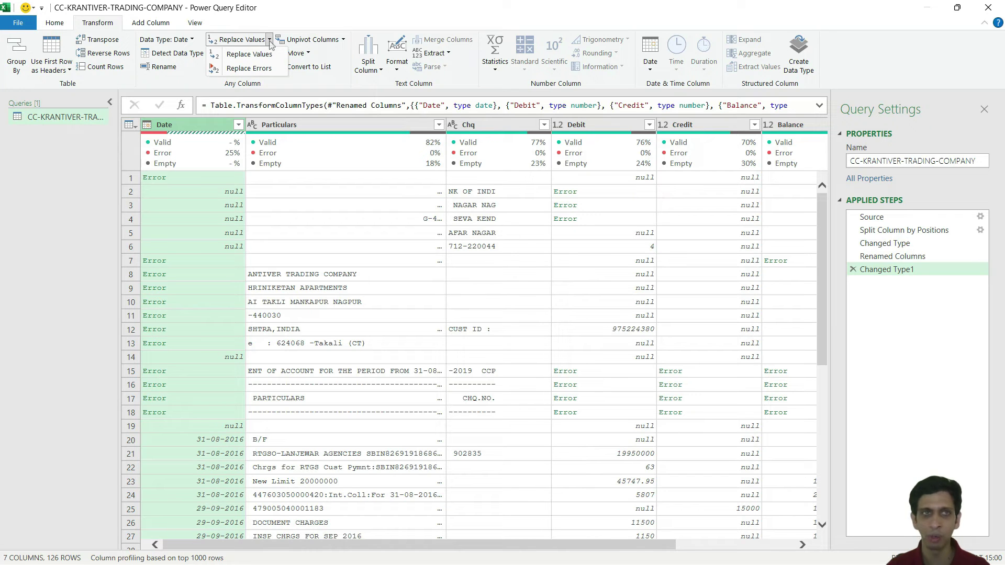
{"action": "left_click", "coordinate": [247, 69]}
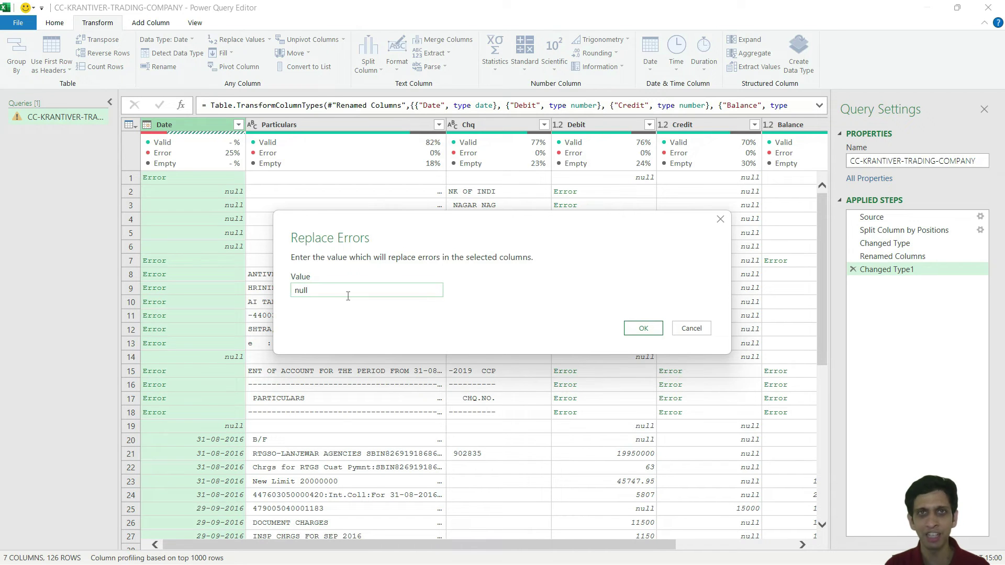
{"action": "left_click", "coordinate": [640, 329]}
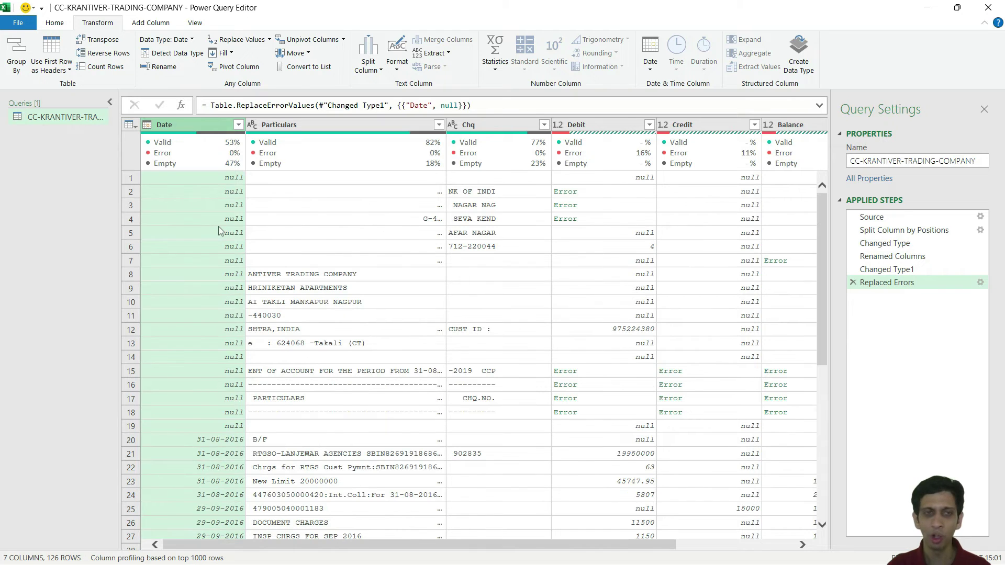
{"action": "scroll", "coordinate": [217, 235], "scroll_direction": "down", "scroll_amount": 2}
{"action": "scroll", "coordinate": [217, 241], "scroll_direction": "down", "scroll_amount": 5}
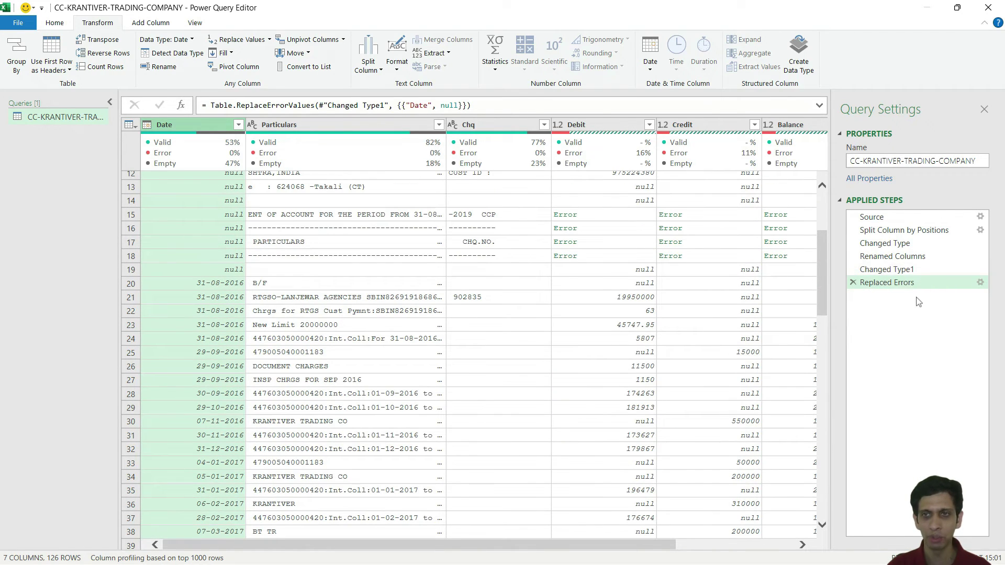
Review the Split Column by Positions settings unchanged, then return to the Replaced Errors step
{"action": "left_click", "coordinate": [900, 271]}
{"action": "left_click", "coordinate": [899, 256]}
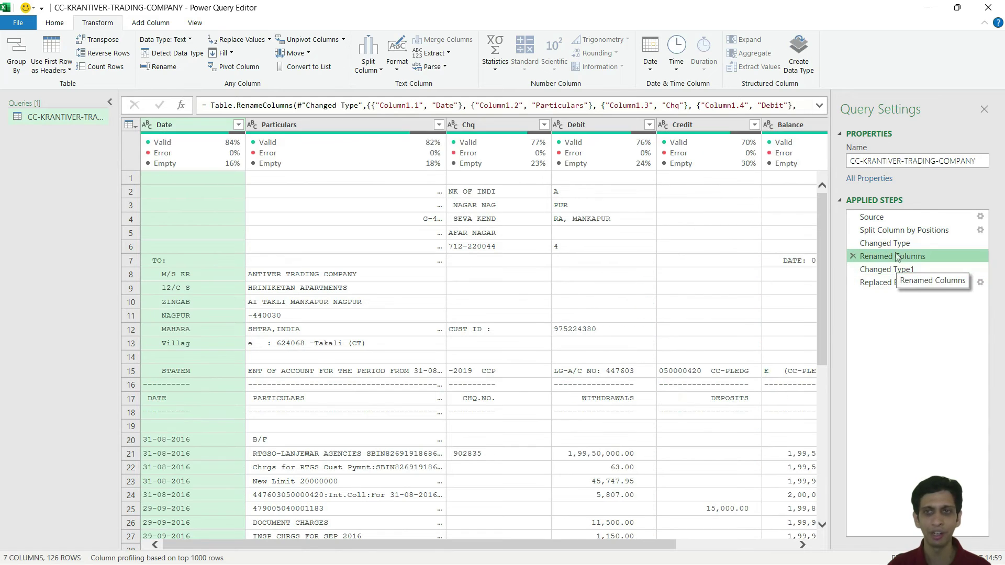
{"action": "left_click", "coordinate": [896, 244]}
{"action": "left_click", "coordinate": [893, 232]}
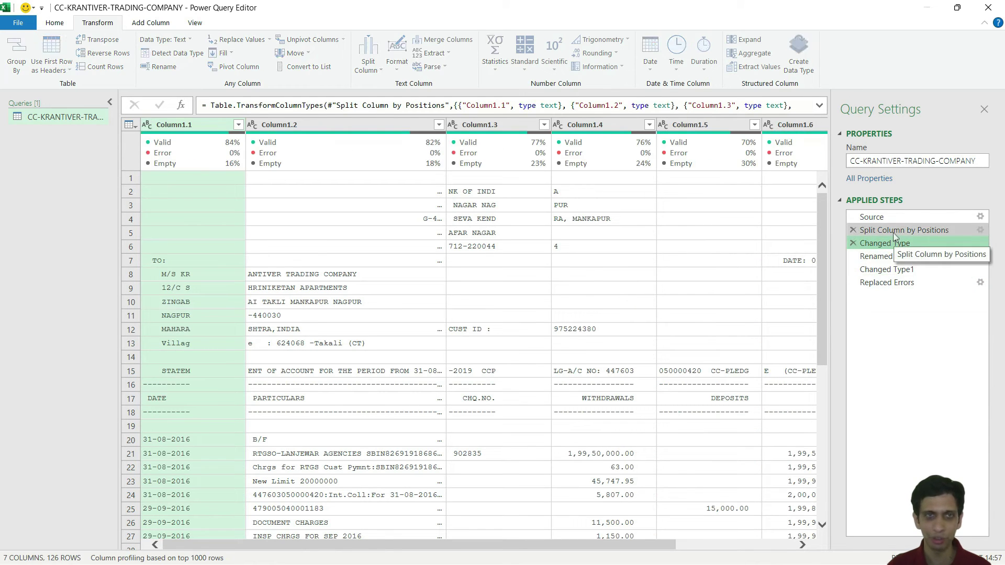
{"action": "left_click", "coordinate": [980, 231]}
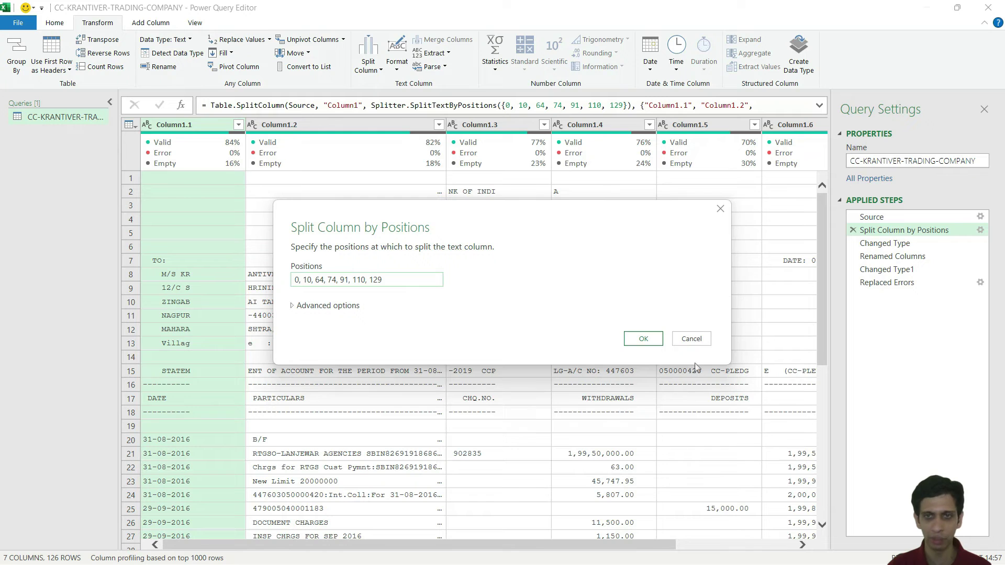
{"action": "left_click", "coordinate": [691, 340]}
{"action": "left_click", "coordinate": [906, 288]}
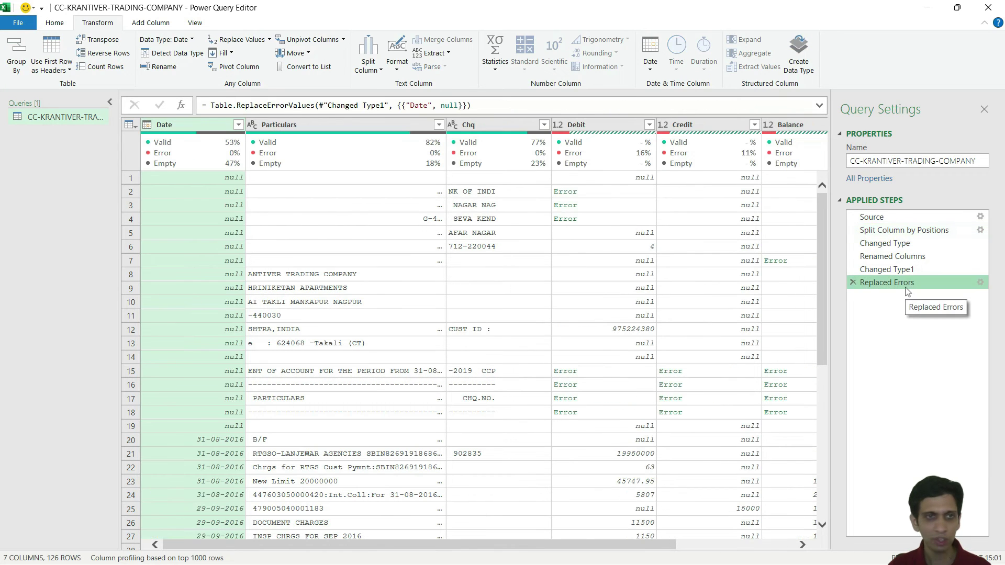
{"action": "left_click", "coordinate": [362, 288]}
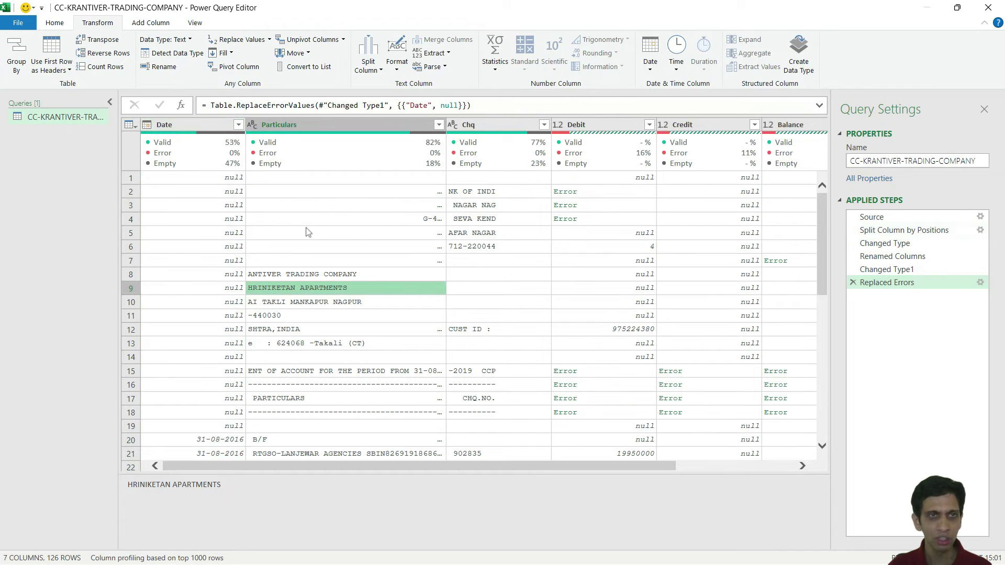
Filter the Date column with Remove Empty, leaving 67 transaction rows, and scroll through them
{"action": "left_click", "coordinate": [192, 234]}
{"action": "left_click", "coordinate": [239, 125]}
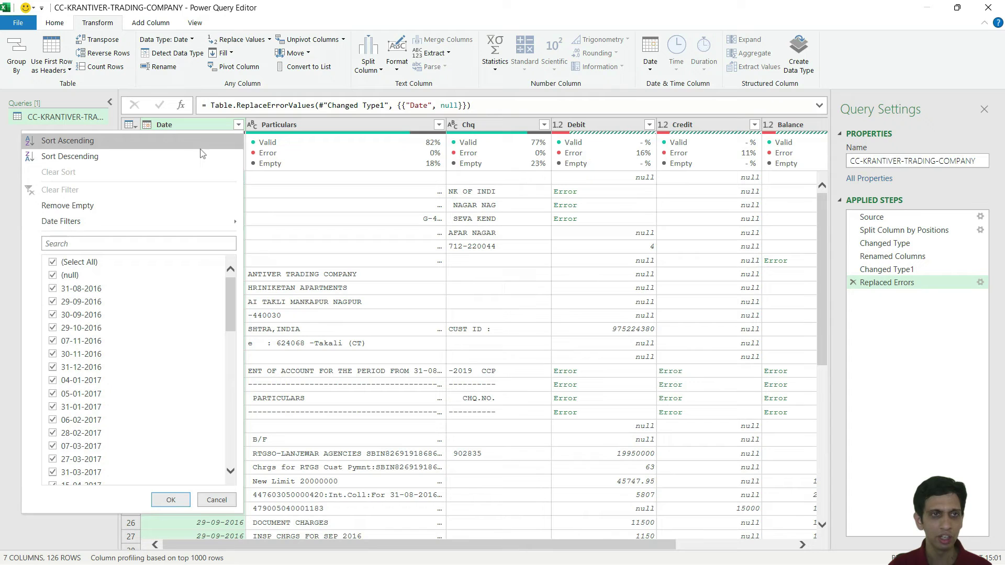
{"action": "left_click", "coordinate": [91, 208]}
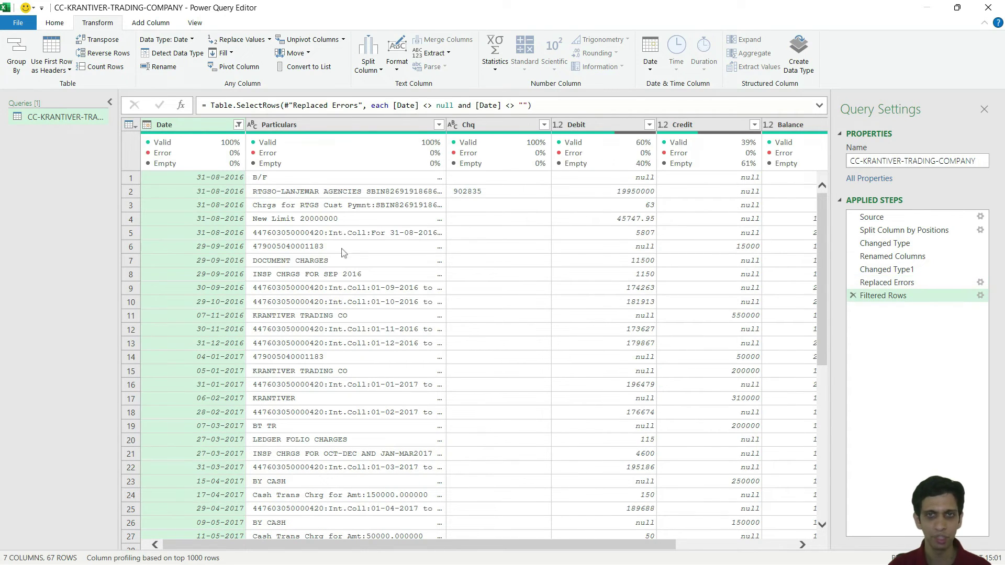
{"action": "scroll", "coordinate": [375, 289], "scroll_direction": "down", "scroll_amount": 2}
{"action": "left_click", "coordinate": [375, 289]}
{"action": "scroll", "coordinate": [375, 288], "scroll_direction": "down", "scroll_amount": 10}
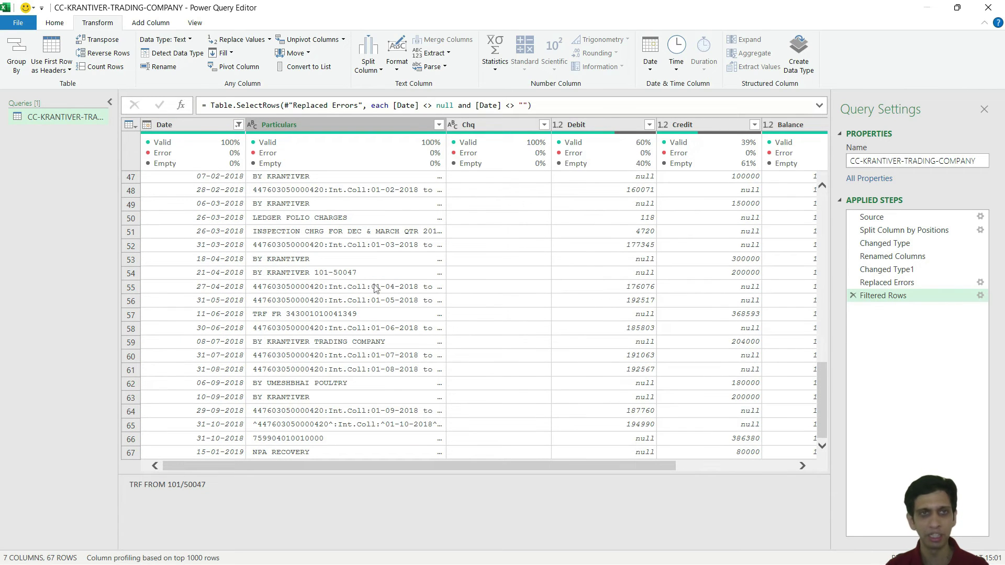
{"action": "scroll", "coordinate": [375, 288], "scroll_direction": "up", "scroll_amount": 15}
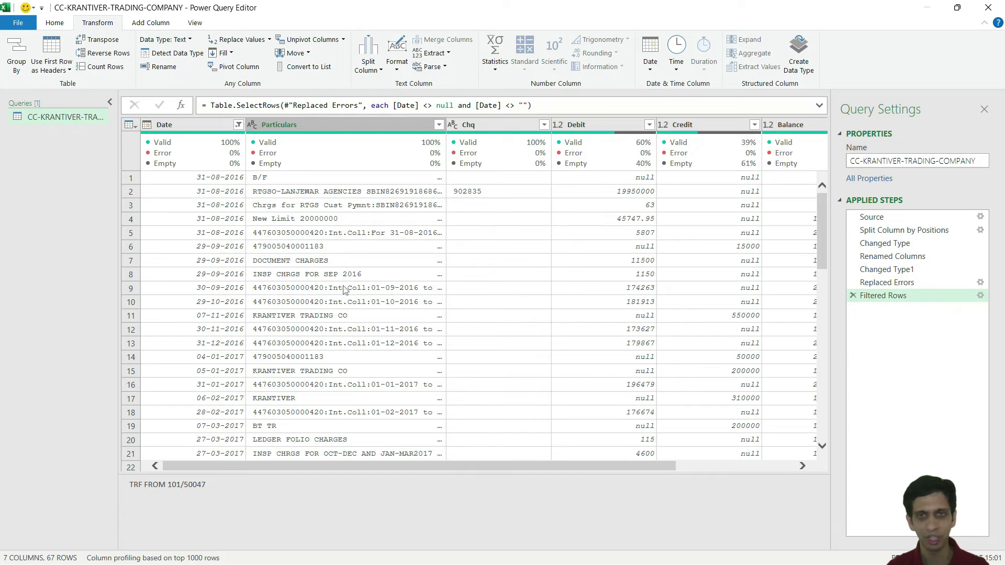
{"action": "scroll", "coordinate": [344, 289], "scroll_direction": "down", "scroll_amount": 1}
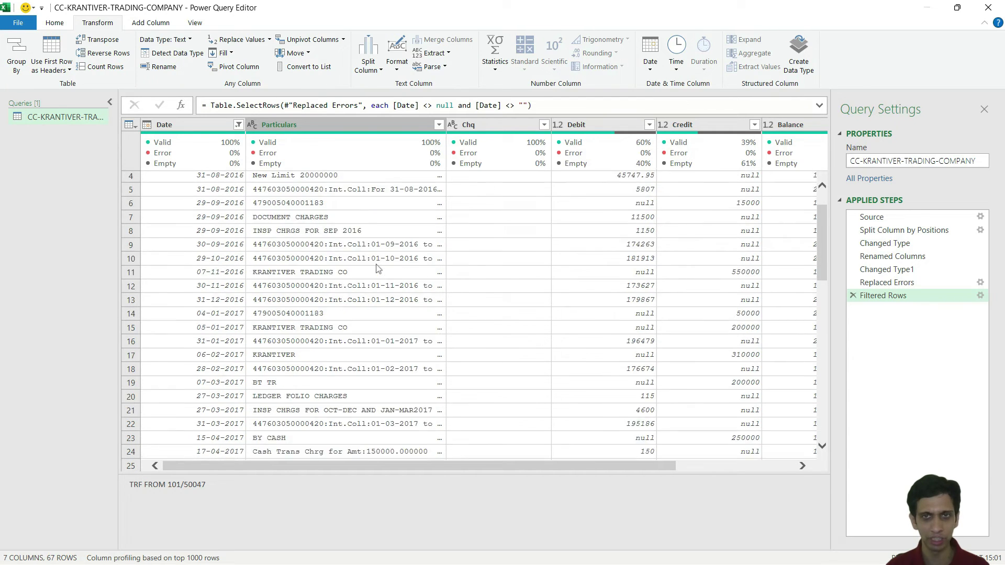
{"action": "scroll", "coordinate": [458, 341], "scroll_direction": "up", "scroll_amount": 1}
{"action": "left_click_drag", "start_coordinate": [518, 465], "coordinate": [668, 460]}
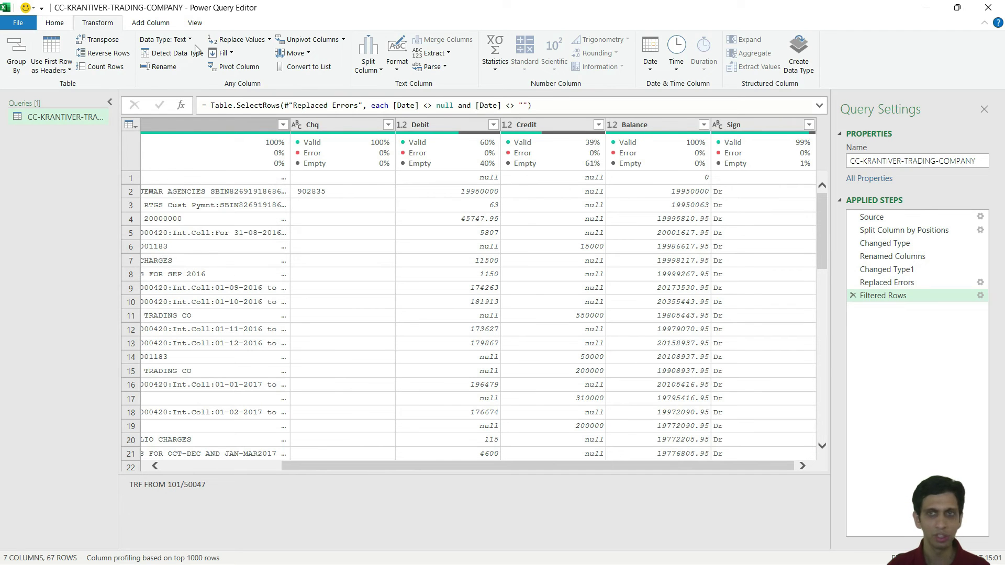
Rename the query to 'Statement' and Close & Load it into the workbook
{"action": "triple_click", "coordinate": [900, 160]}
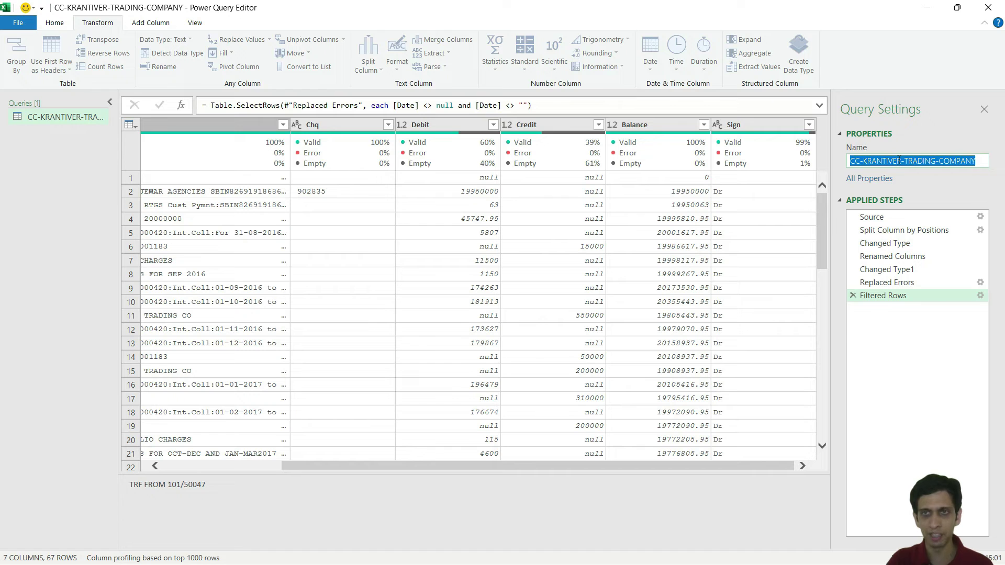
{"action": "type", "text": "Statement"}
{"action": "key", "text": "Return"}
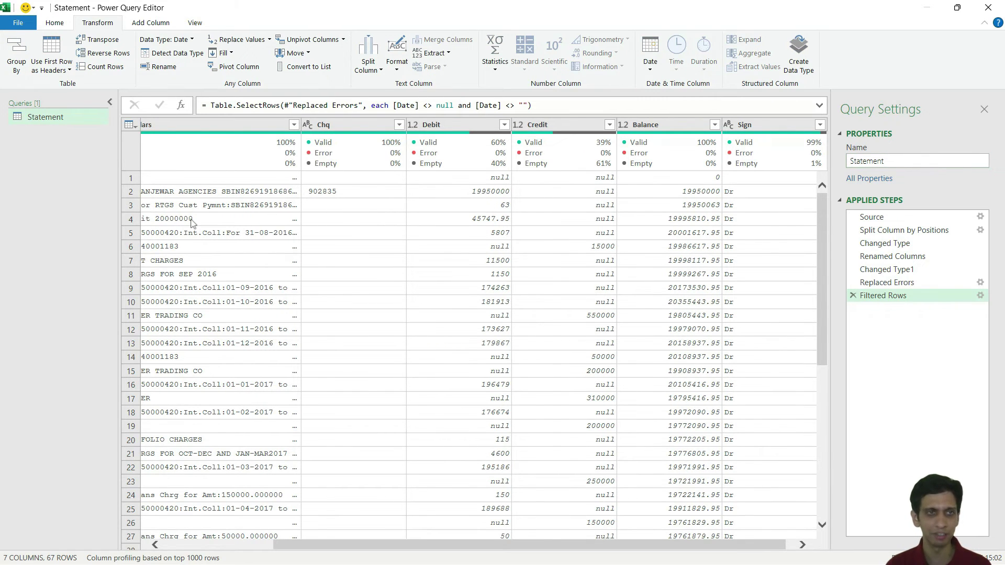
{"action": "left_click", "coordinate": [183, 194]}
{"action": "left_click", "coordinate": [183, 196]}
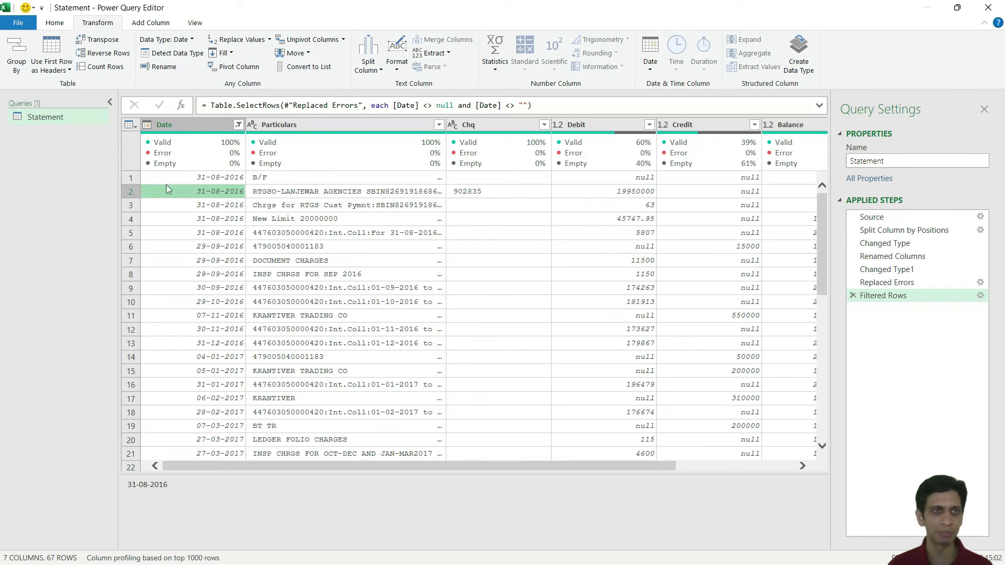
{"action": "left_click", "coordinate": [52, 24]}
{"action": "left_click", "coordinate": [23, 47]}
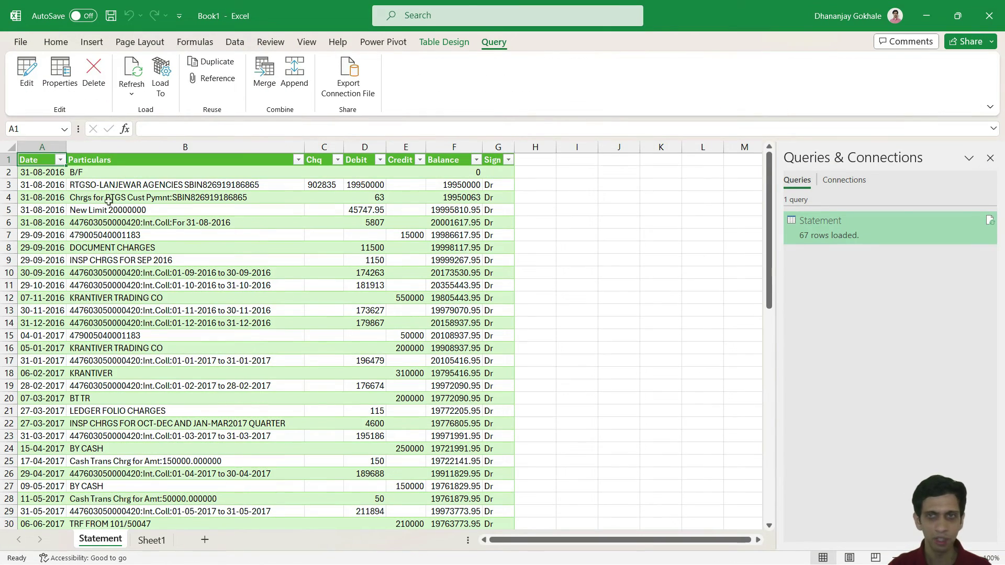
Scroll through the loaded Statement table and check the B/F opening entry in B2
{"action": "left_click", "coordinate": [195, 260]}
{"action": "scroll", "coordinate": [189, 259], "scroll_direction": "down", "scroll_amount": 10}
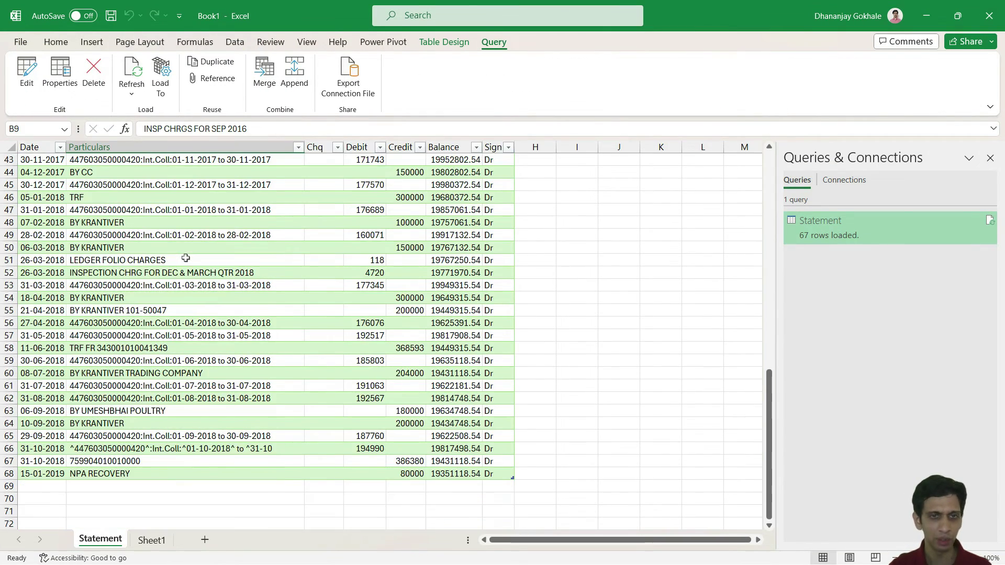
{"action": "scroll", "coordinate": [186, 258], "scroll_direction": "up", "scroll_amount": 10}
{"action": "left_click", "coordinate": [121, 176]}
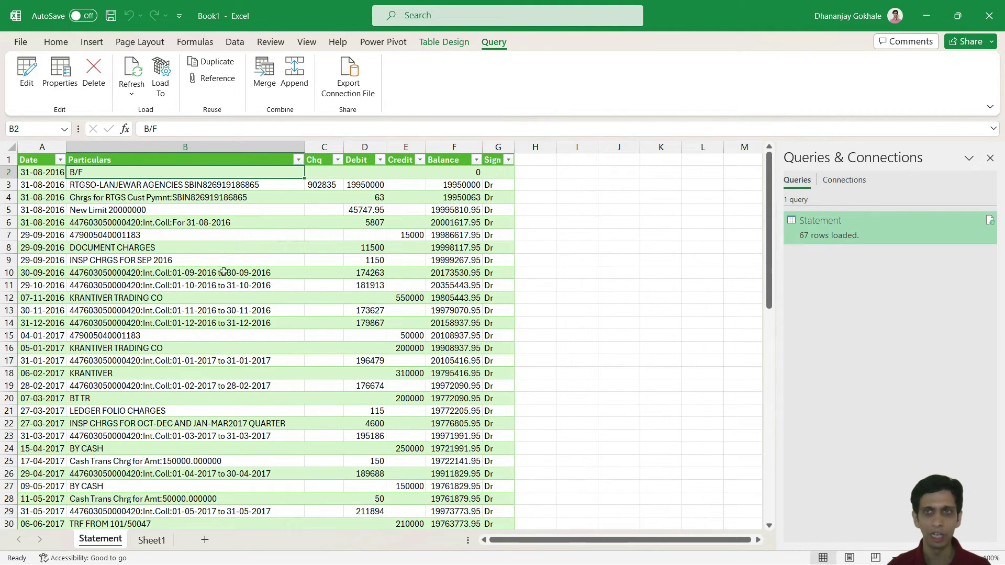
Save As 'Statement 01' on the Desktop via Browse, then close the OneDrive banner
{"action": "left_click", "coordinate": [25, 41]}
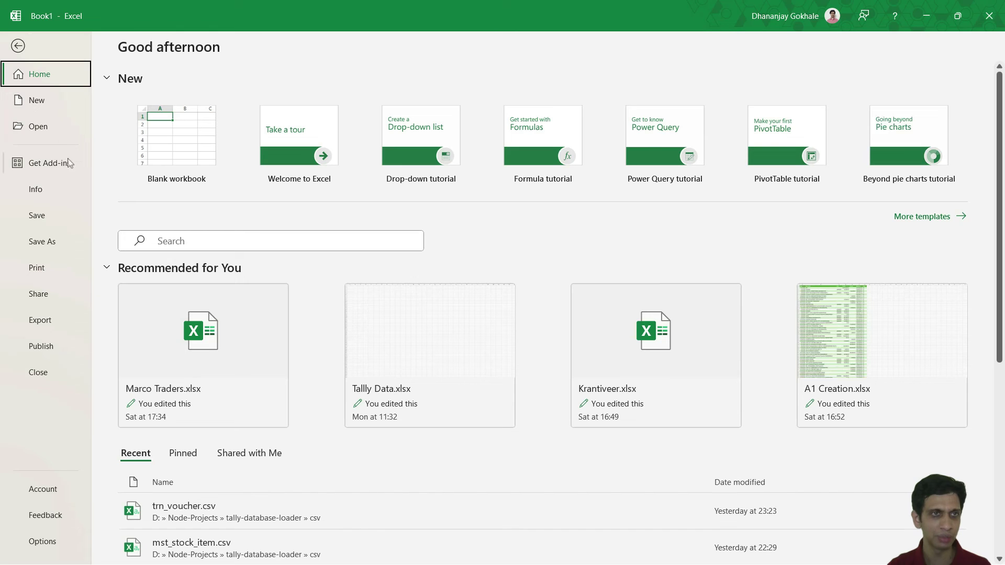
{"action": "left_click", "coordinate": [44, 244]}
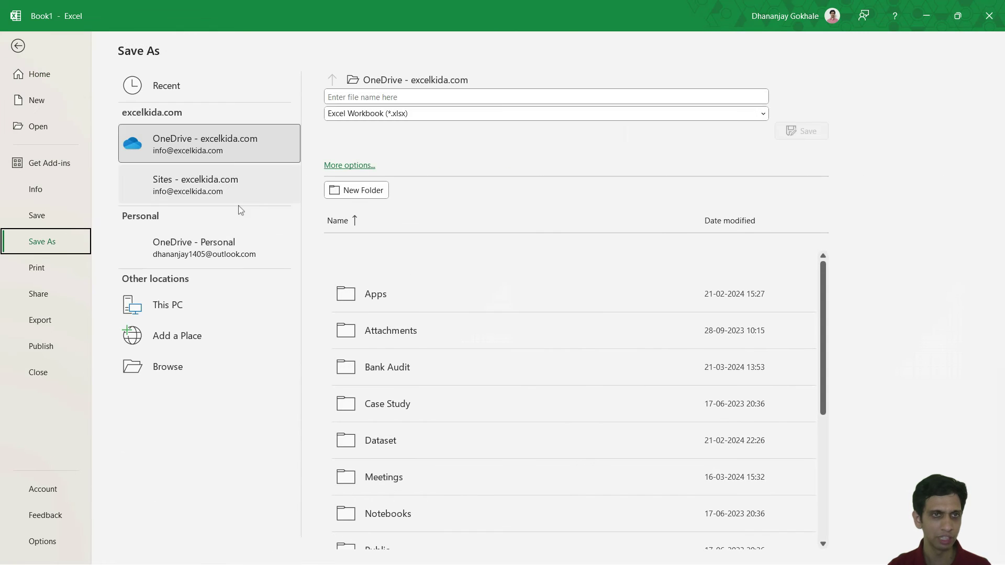
{"action": "left_click", "coordinate": [178, 308]}
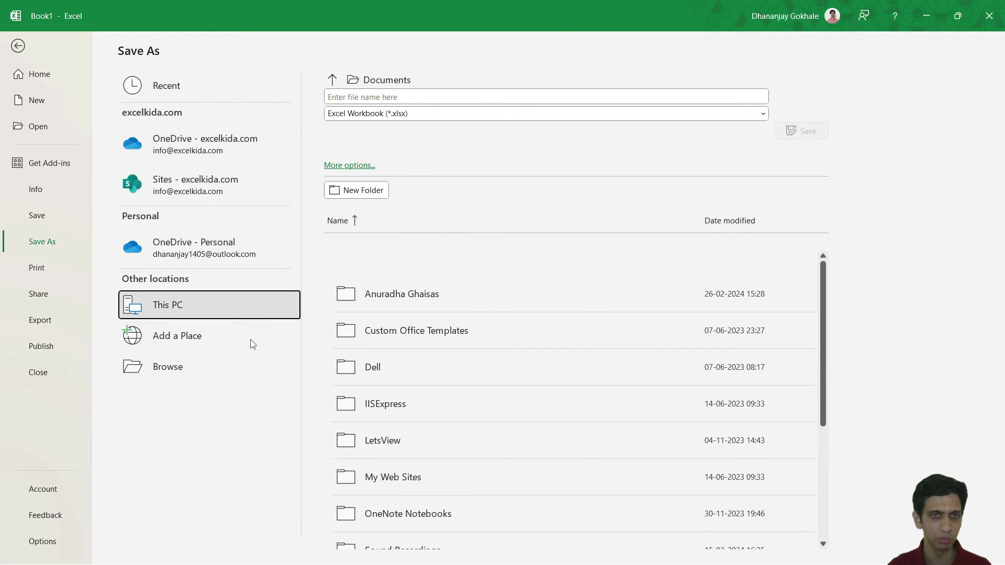
{"action": "scroll", "coordinate": [414, 362], "scroll_direction": "down", "scroll_amount": 3}
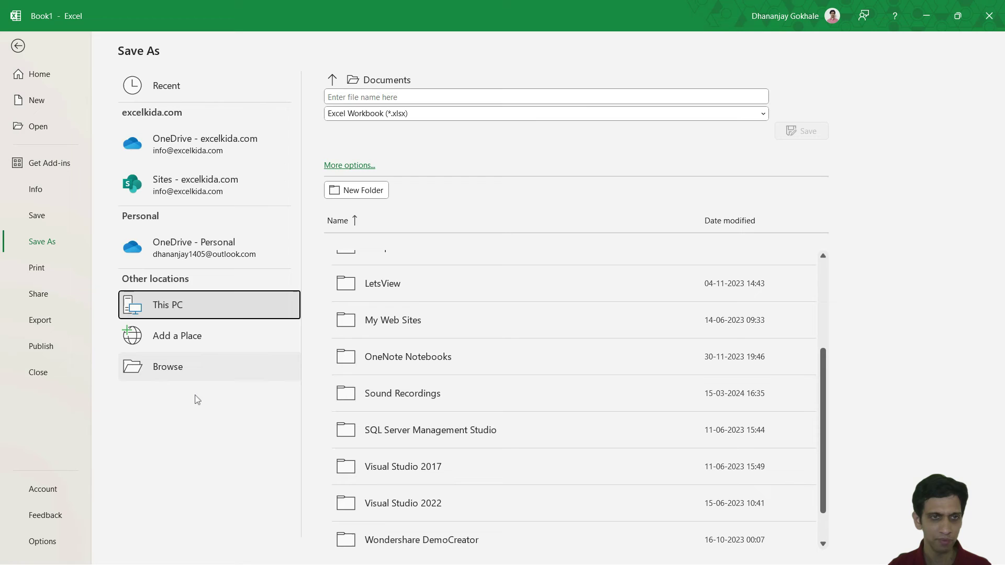
{"action": "left_click", "coordinate": [167, 366]}
{"action": "left_click", "coordinate": [55, 127]}
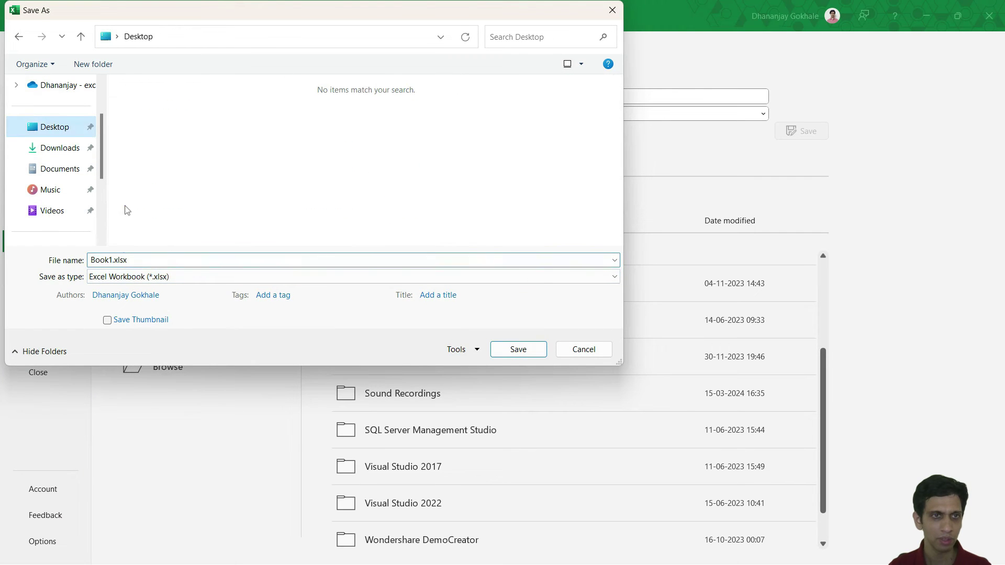
{"action": "double_click", "coordinate": [148, 260]}
{"action": "type", "text": "St"}
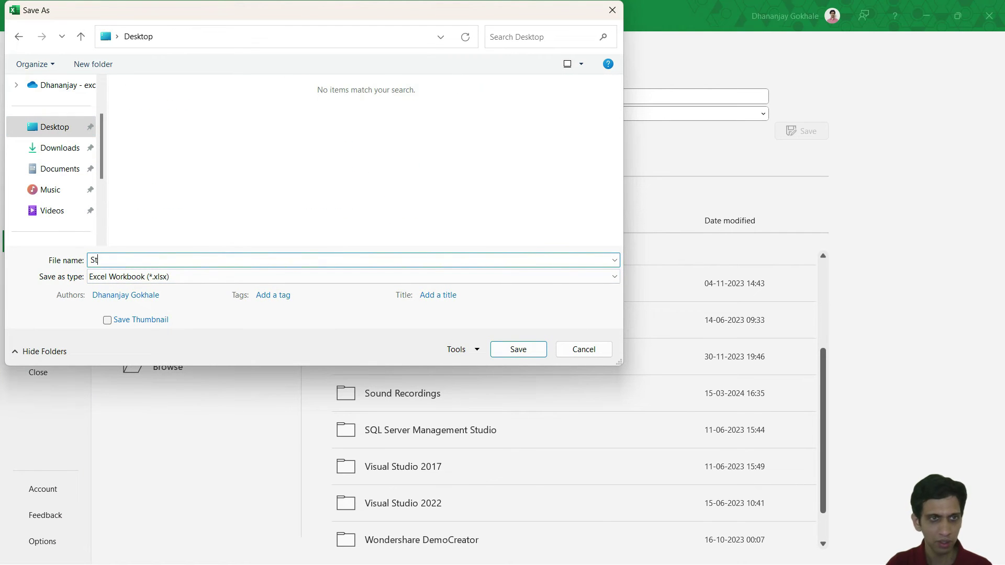
{"action": "type", "text": "atement 01"}
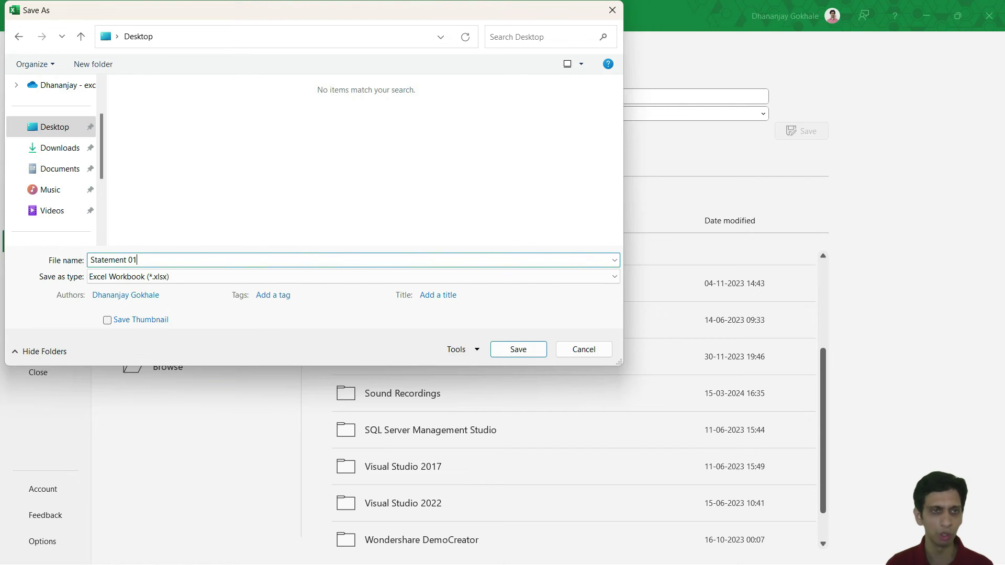
{"action": "key", "text": "Return"}
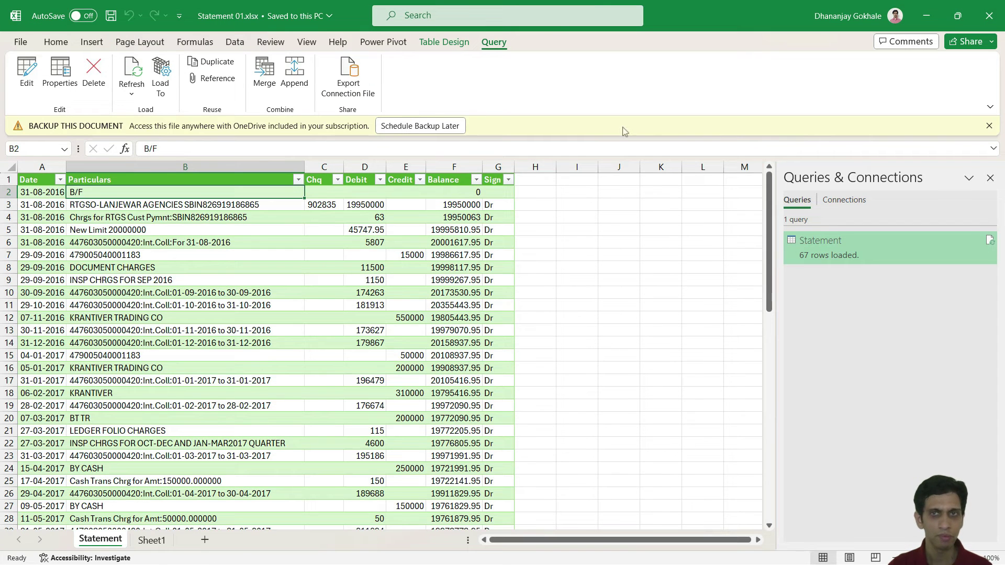
{"action": "left_click", "coordinate": [989, 126]}
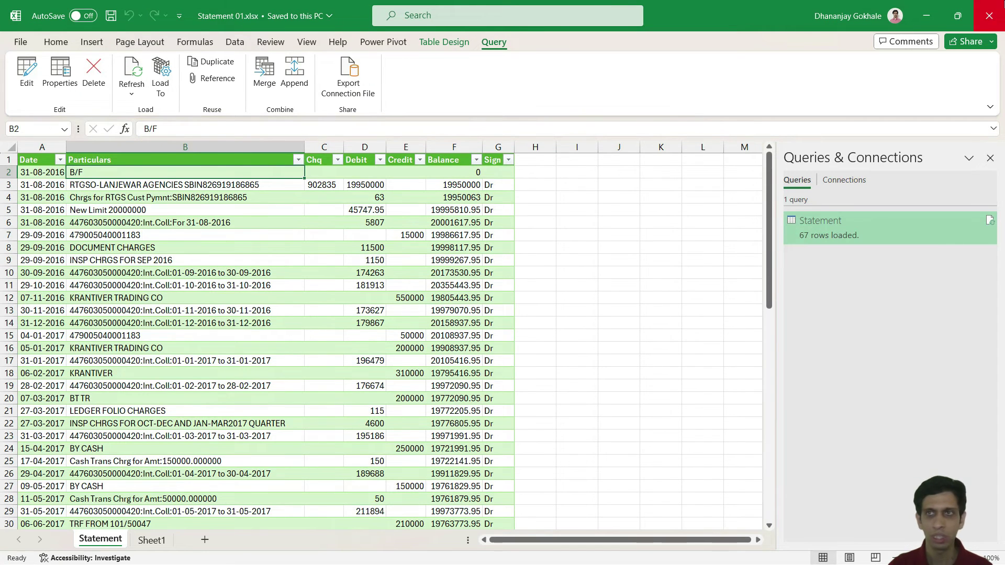
Close Excel and Notepad++, then duplicate Statement 01.xlsx and rename the copy Statement 02.xlsx
{"action": "left_click", "coordinate": [998, 9]}
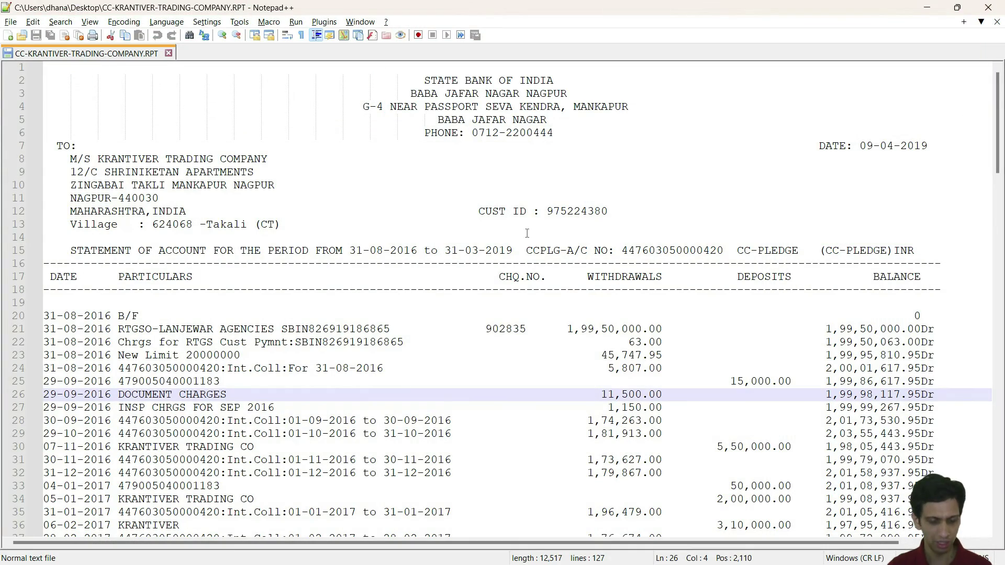
{"action": "key", "text": "super+d"}
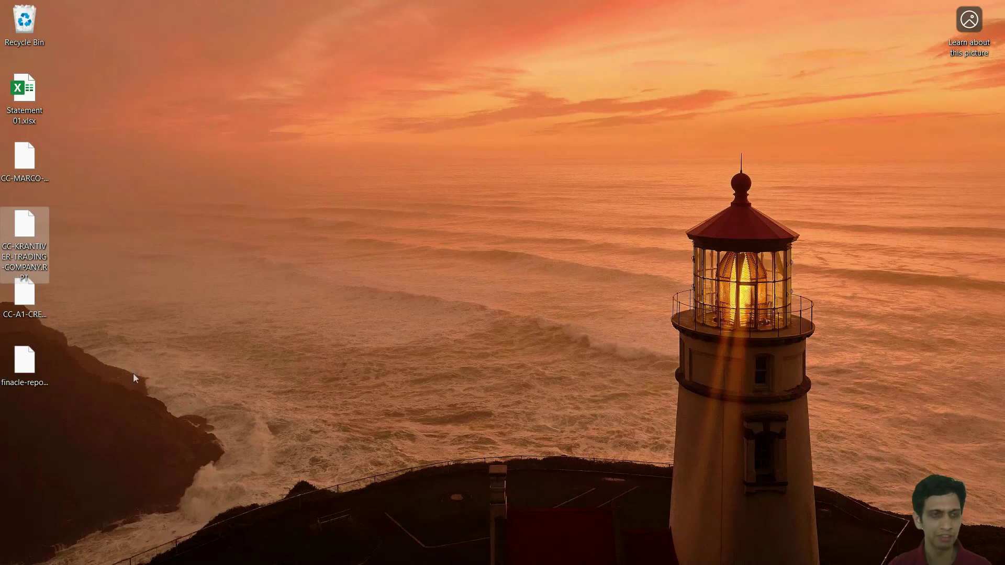
{"action": "left_click", "coordinate": [26, 112]}
{"action": "key", "text": "ctrl+c"}
{"action": "key", "text": "ctrl+v"}
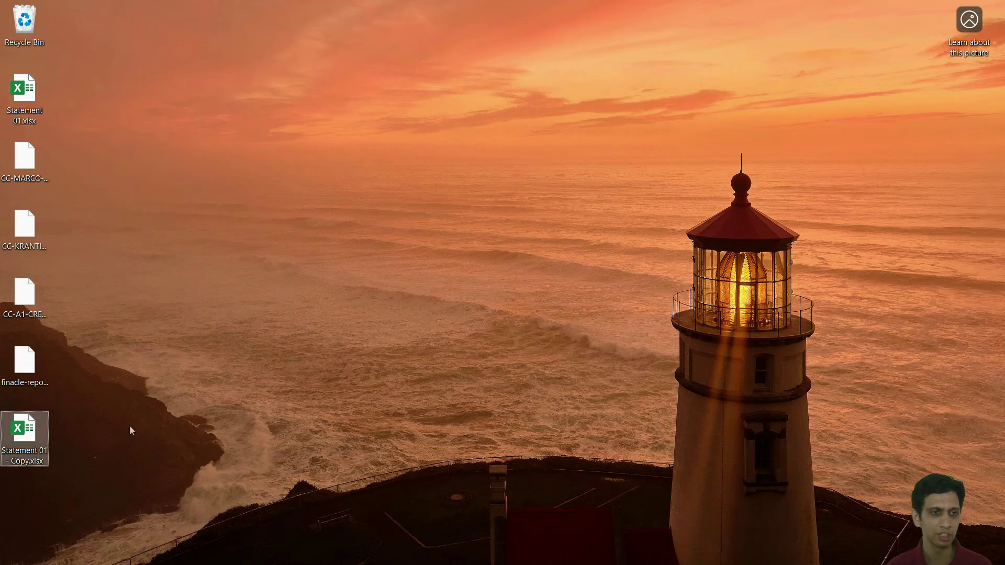
{"action": "key", "text": "F2"}
{"action": "key", "text": "Right"}
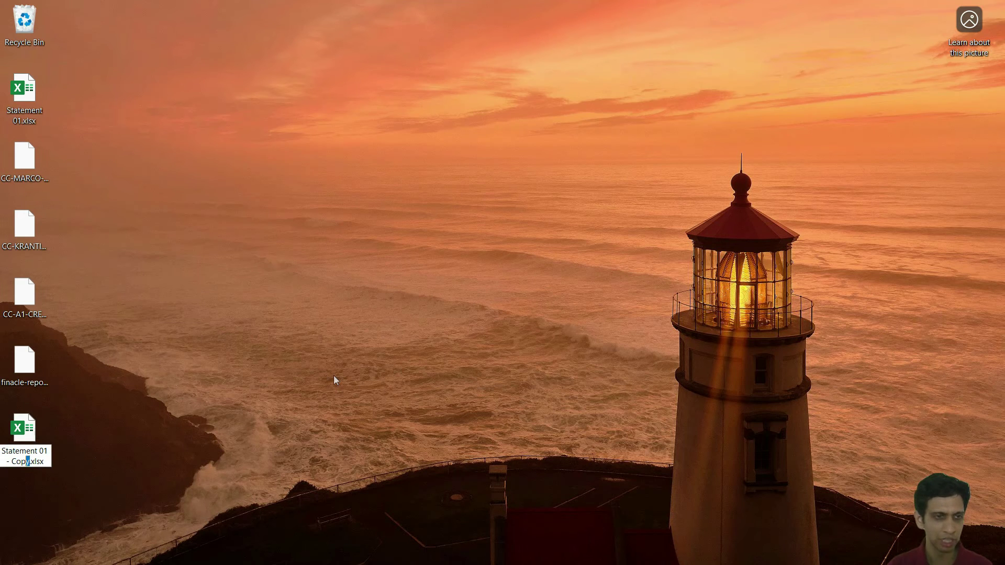
{"action": "key", "text": "shift+Left"}
{"action": "key", "text": "shift+Left"}
{"action": "key", "text": "shift+Left"}
{"action": "key", "text": "shift+Left"}
{"action": "key", "text": "shift+Left"}
{"action": "key", "text": "shift+Left"}
{"action": "key", "text": "shift+Left"}
{"action": "key", "text": "shift+Left"}
{"action": "type", "text": "2"}
{"action": "key", "text": "Return"}
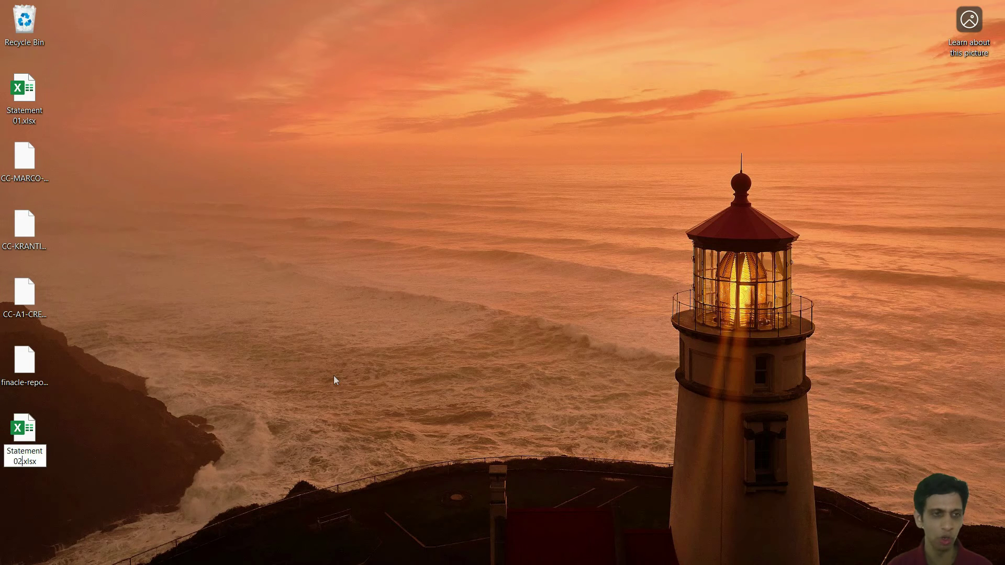
Open CC-A1-CREATIONS.RPT in Notepad++, compare it with the Krantiver statement, then show the desktop
{"action": "right_click", "coordinate": [22, 296]}
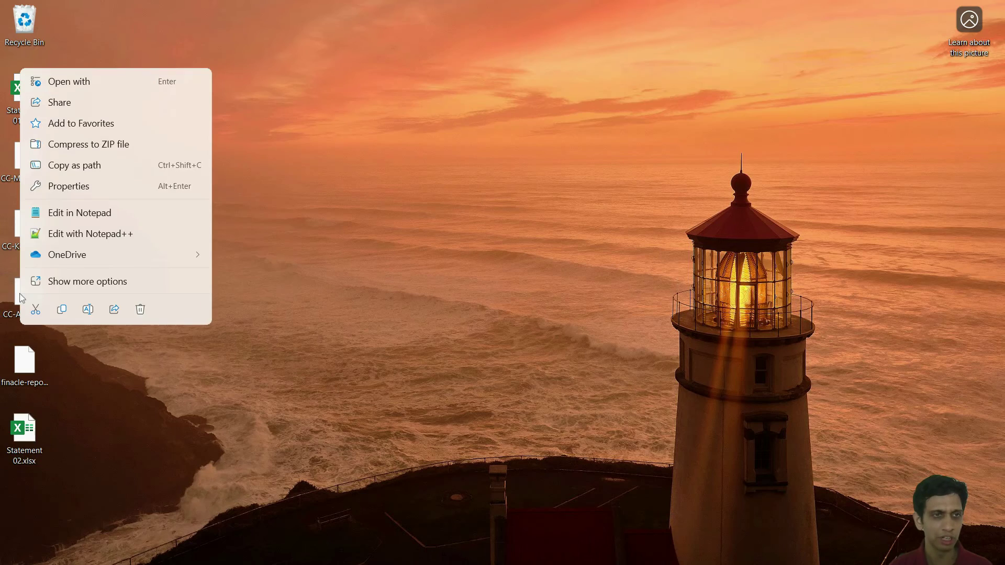
{"action": "left_click", "coordinate": [90, 233]}
{"action": "scroll", "coordinate": [456, 221], "scroll_direction": "down", "scroll_amount": 5}
{"action": "scroll", "coordinate": [456, 220], "scroll_direction": "up", "scroll_amount": 3}
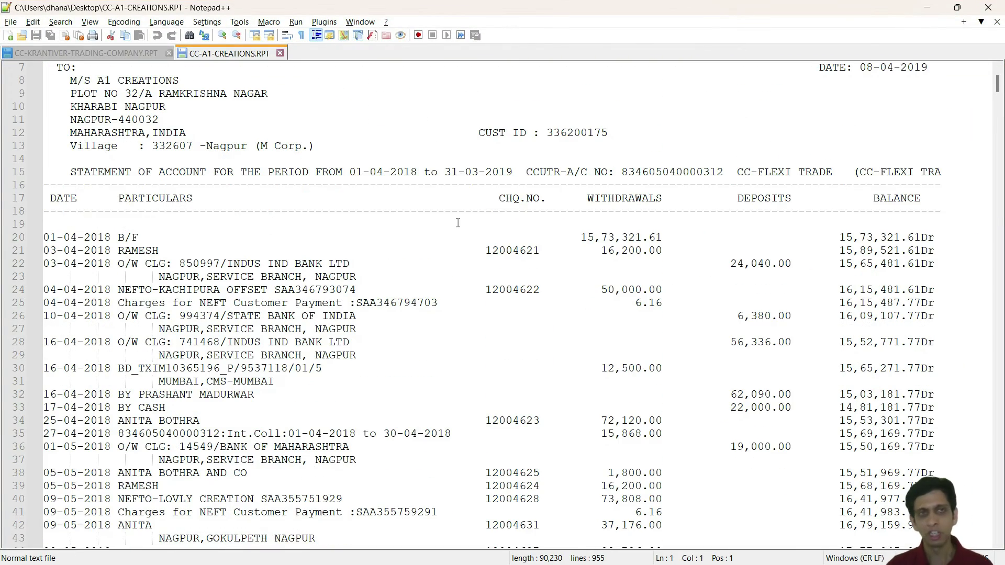
{"action": "left_click", "coordinate": [65, 52]}
{"action": "left_click", "coordinate": [216, 53]}
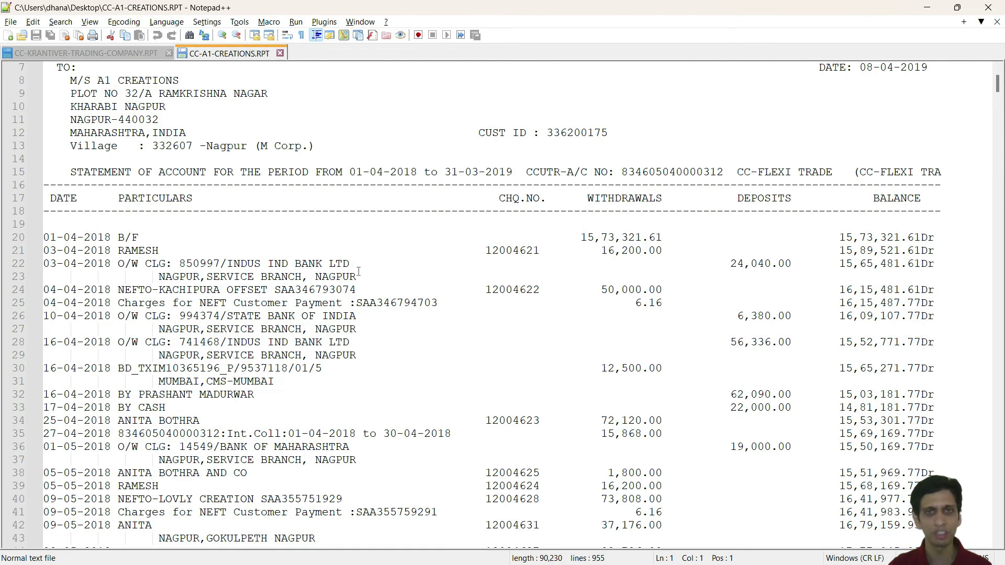
{"action": "scroll", "coordinate": [416, 272], "scroll_direction": "down", "scroll_amount": 1}
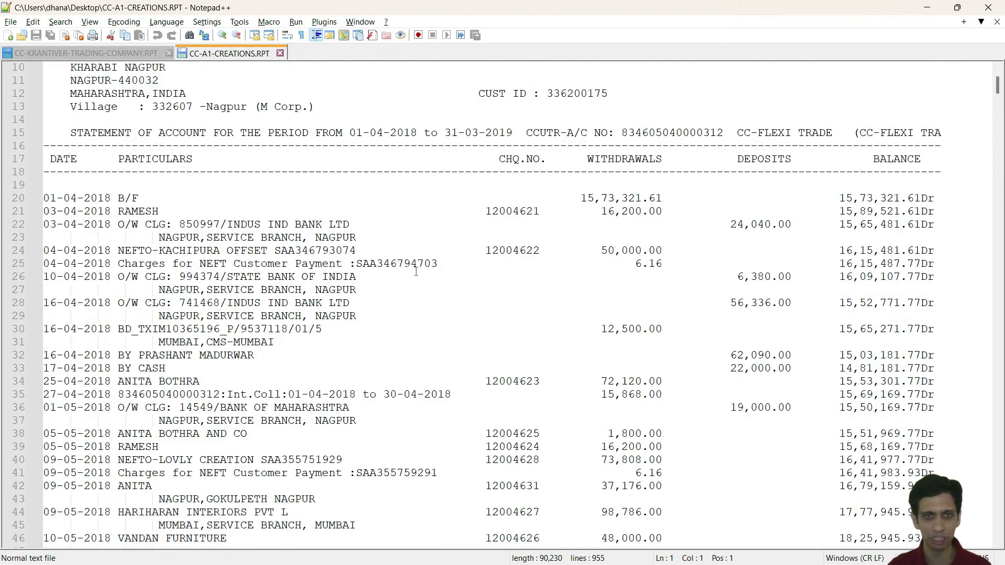
{"action": "scroll", "coordinate": [416, 272], "scroll_direction": "up", "scroll_amount": 3}
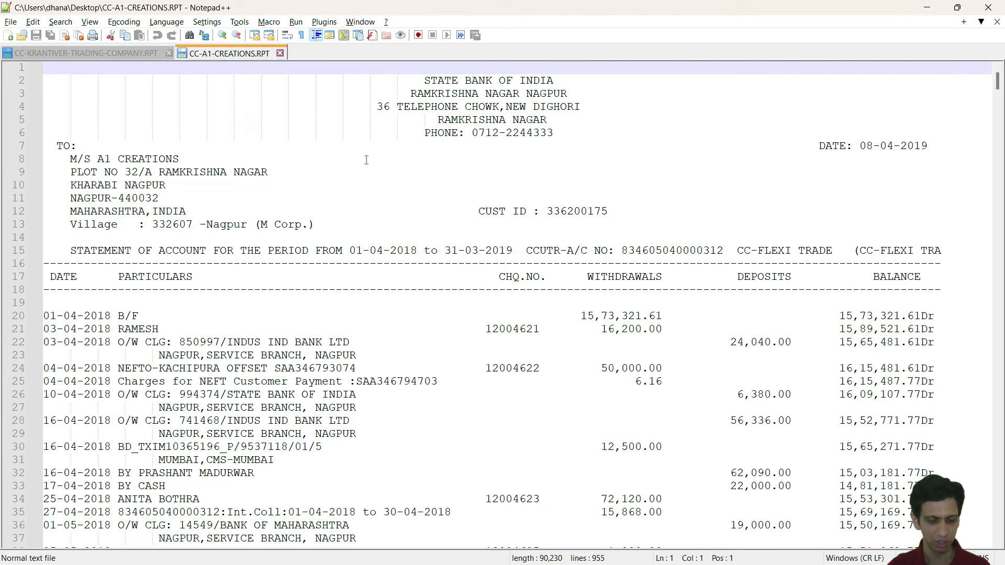
{"action": "key", "text": "super+d"}
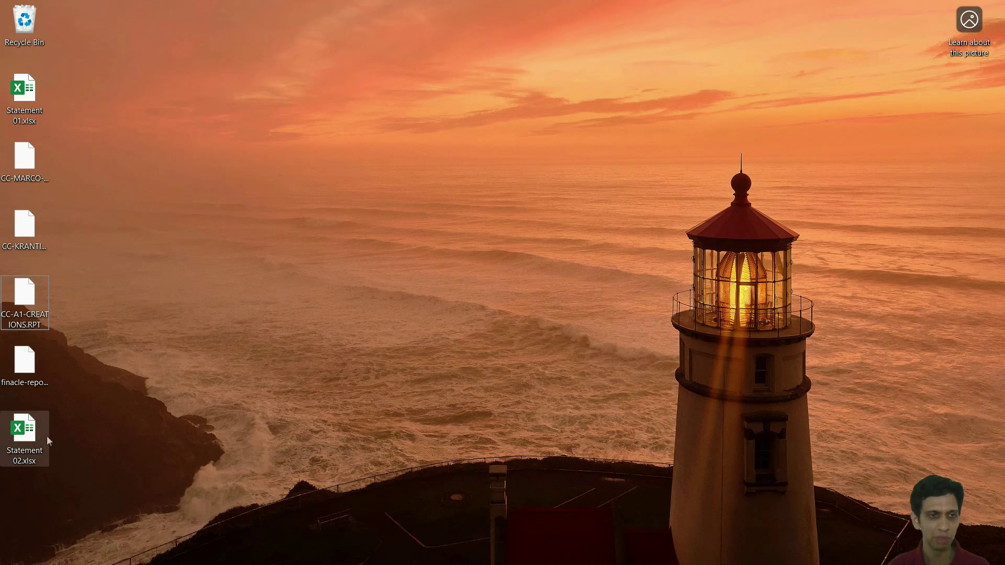
Open Statement 02.xlsx, enable content, and edit the Statement query from Queries & Connections
{"action": "left_click", "coordinate": [31, 443]}
{"action": "double_click", "coordinate": [31, 443]}
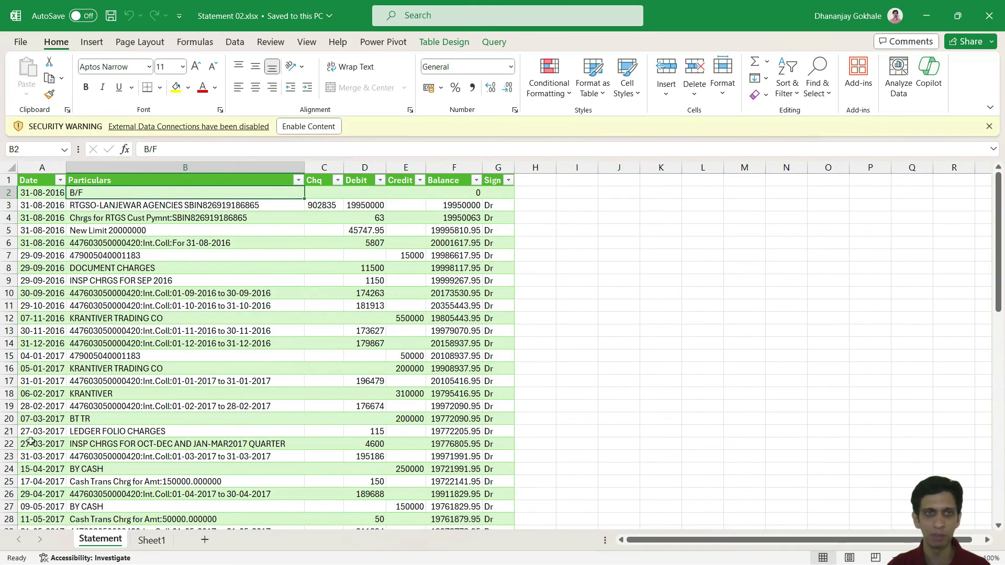
{"action": "left_click", "coordinate": [304, 129]}
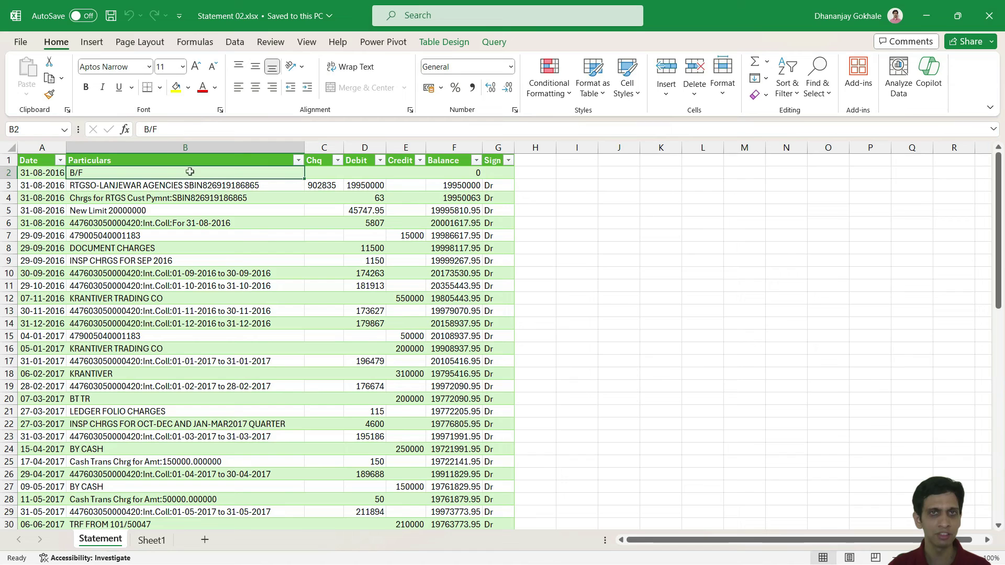
{"action": "left_click", "coordinate": [234, 43]}
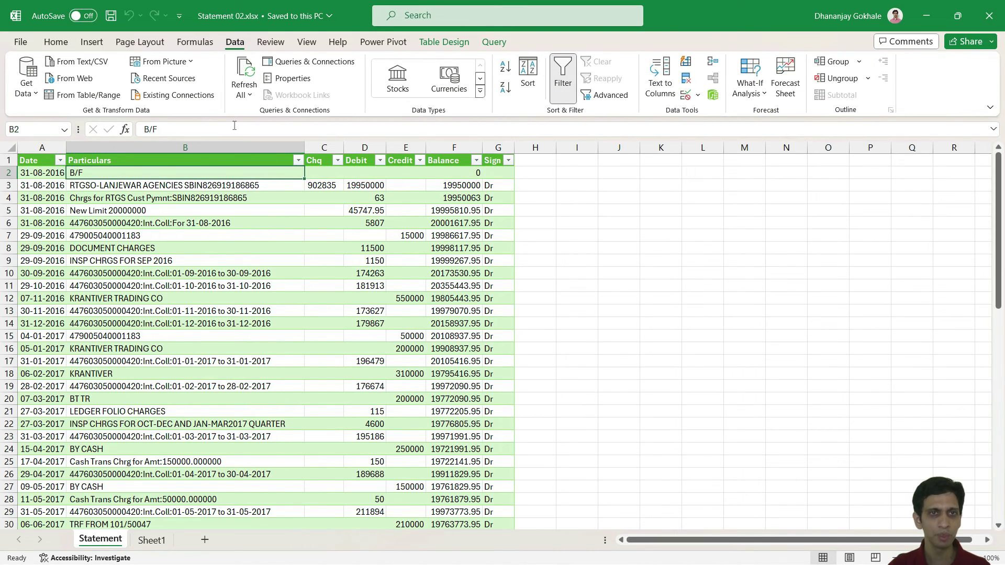
{"action": "left_click", "coordinate": [309, 64]}
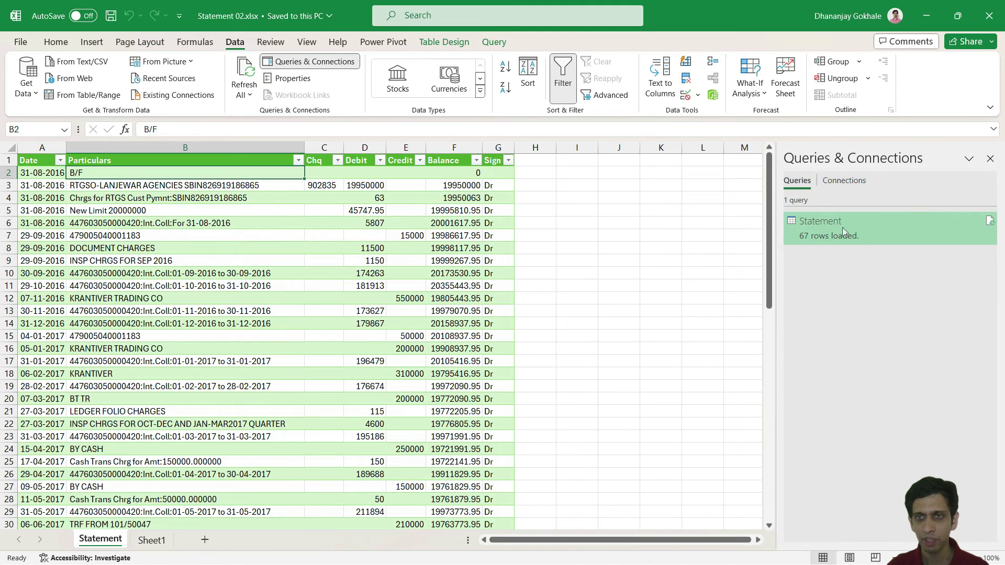
{"action": "right_click", "coordinate": [844, 229]}
{"action": "left_click", "coordinate": [870, 265]}
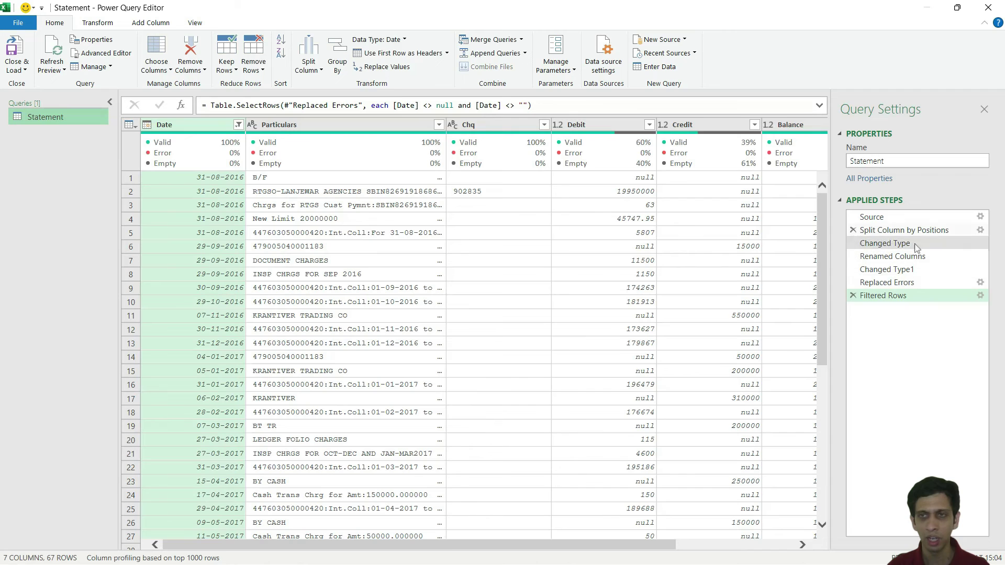
Change the Source step's file path to Desktop\CC-A1-CREATIONS.RPT, browsing with All Files shown
{"action": "left_click", "coordinate": [914, 219]}
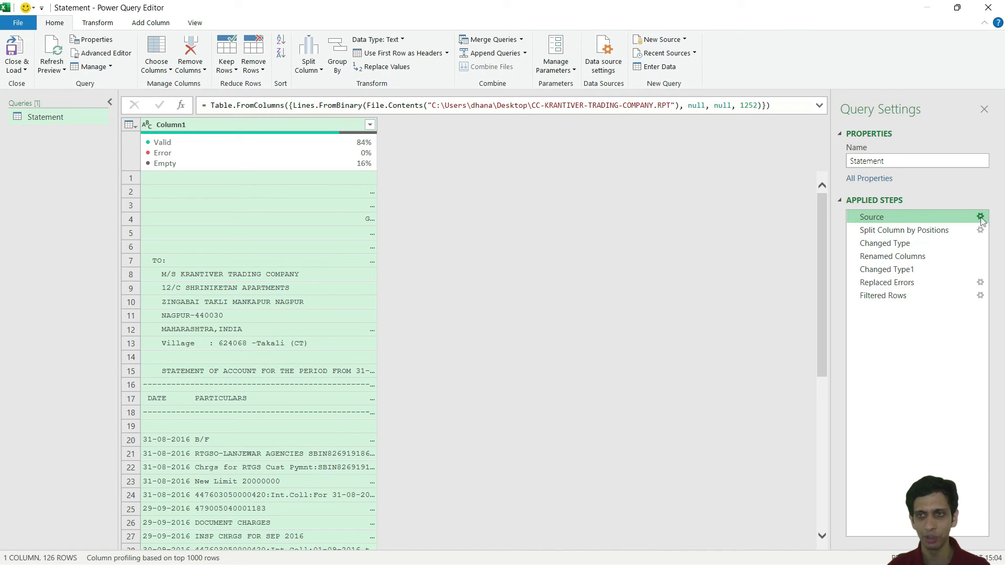
{"action": "left_click", "coordinate": [981, 217]}
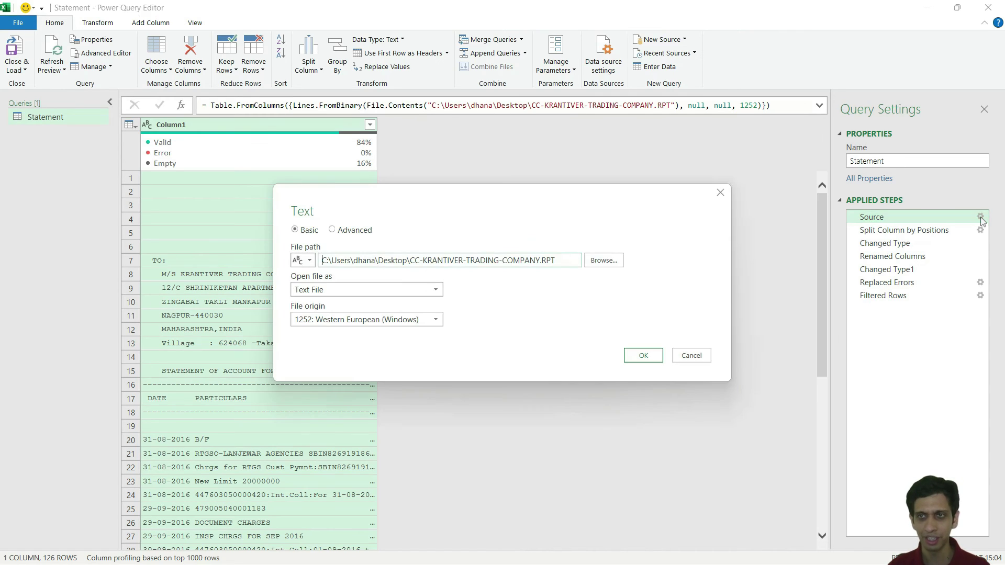
{"action": "left_click", "coordinate": [602, 261]}
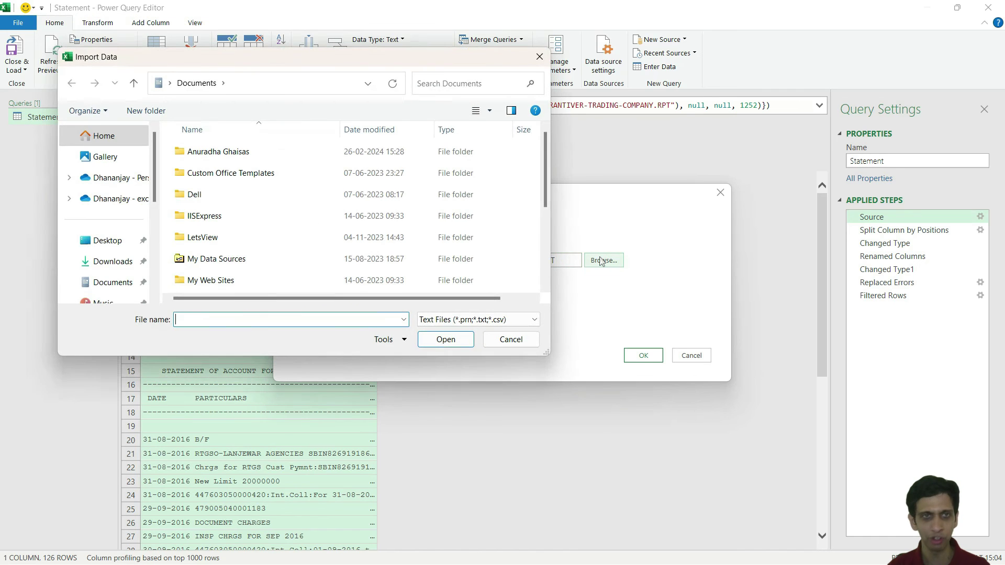
{"action": "left_click", "coordinate": [71, 242]}
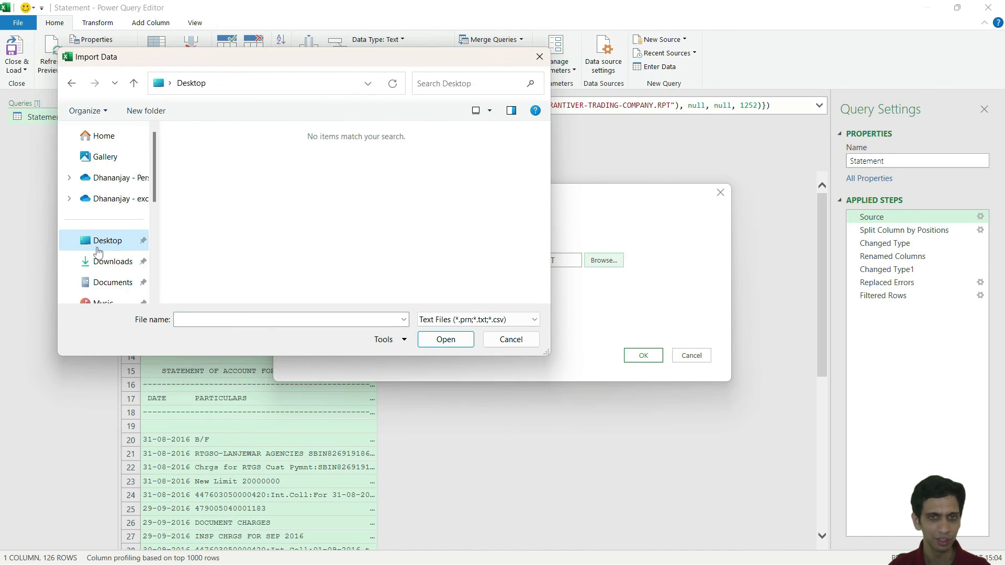
{"action": "left_click", "coordinate": [460, 319]}
{"action": "left_click", "coordinate": [457, 341]}
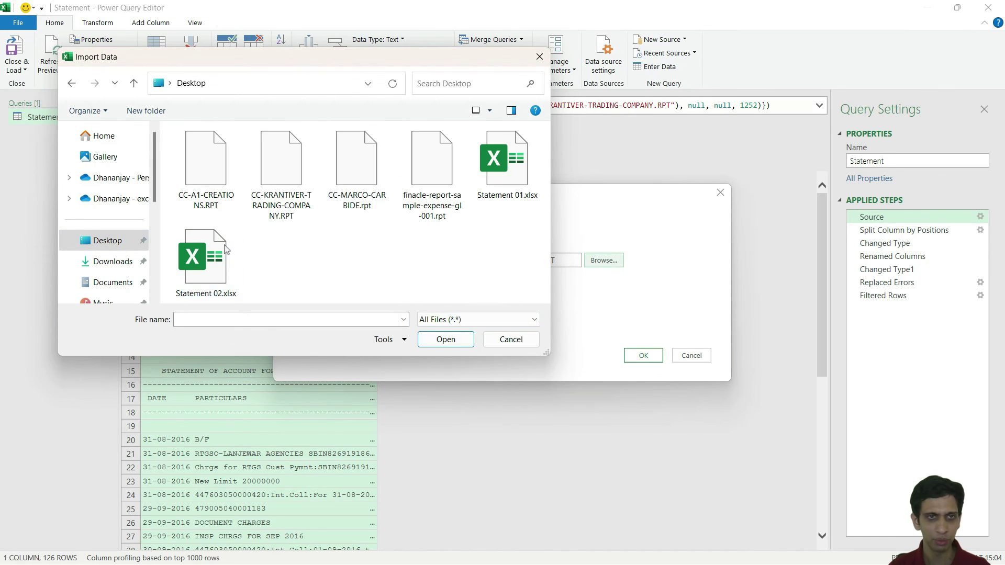
{"action": "left_click", "coordinate": [195, 180]}
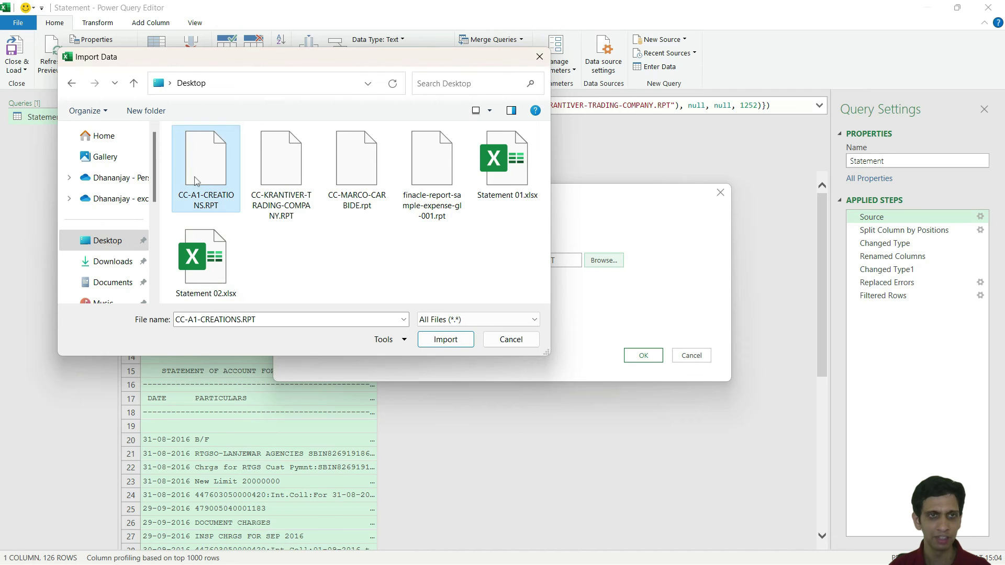
{"action": "left_click", "coordinate": [446, 341]}
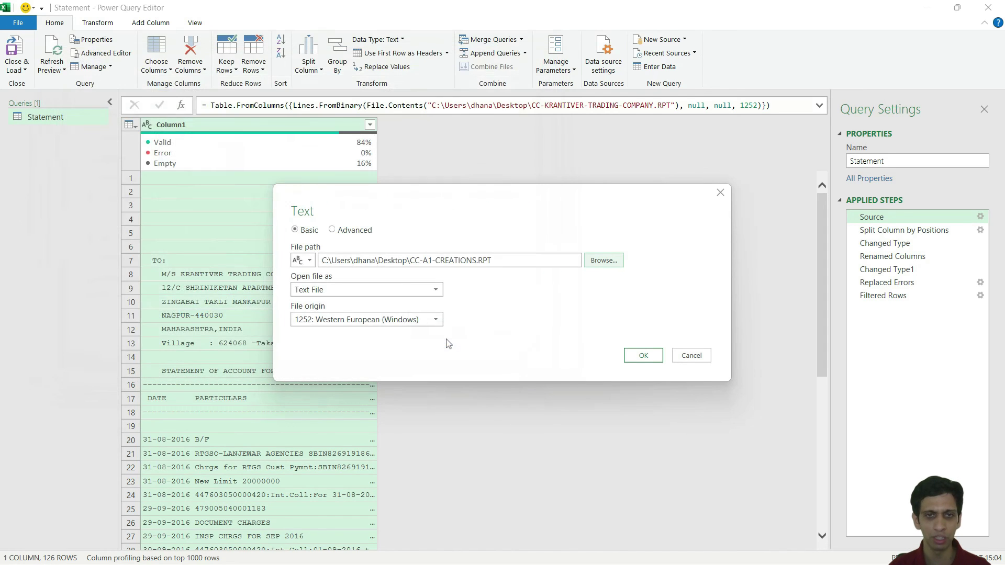
{"action": "left_click", "coordinate": [632, 358]}
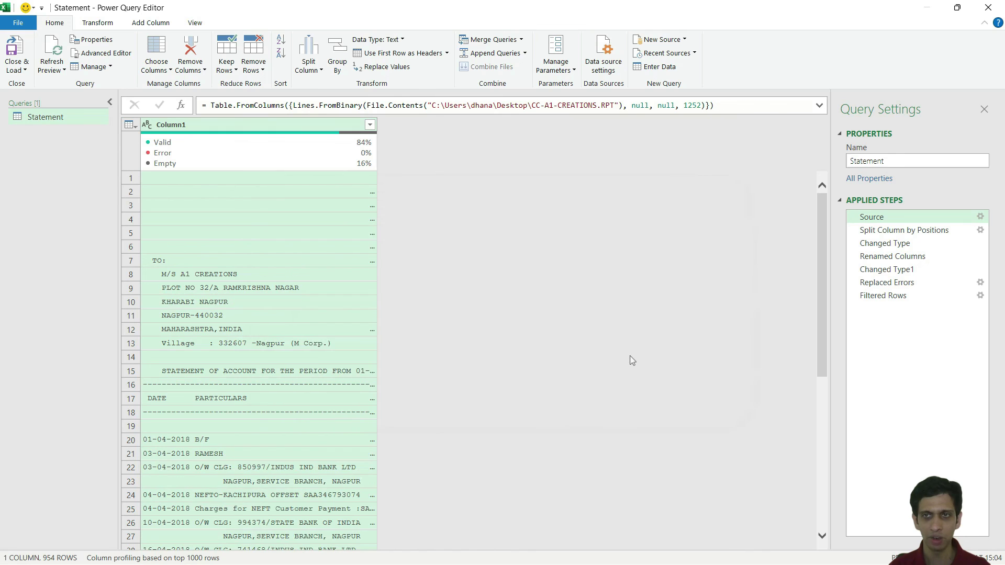
Inspect the final Filtered Rows result for the new statement, checking the entries in rows 6 and 59
{"action": "left_click", "coordinate": [895, 303]}
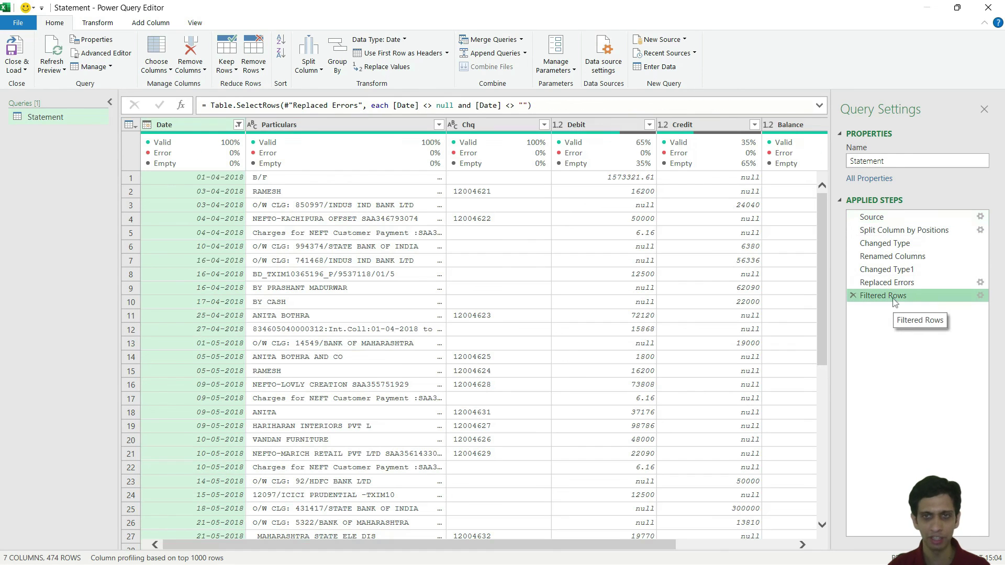
{"action": "left_click", "coordinate": [441, 242]}
{"action": "key", "text": "Right"}
{"action": "key", "text": "Right"}
{"action": "key", "text": "Right"}
{"action": "key", "text": "Right"}
{"action": "key", "text": "Right"}
{"action": "key", "text": "Left"}
{"action": "key", "text": "Left"}
{"action": "key", "text": "Left"}
{"action": "key", "text": "Left"}
{"action": "key", "text": "Left"}
{"action": "key", "text": "Left"}
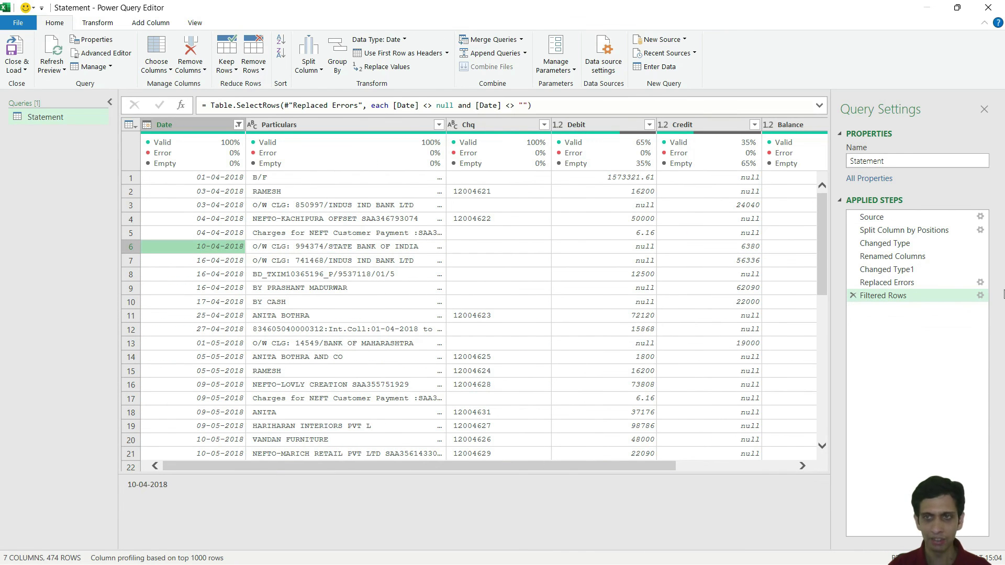
{"action": "scroll", "coordinate": [492, 294], "scroll_direction": "down", "scroll_amount": 10}
{"action": "left_click", "coordinate": [388, 274]}
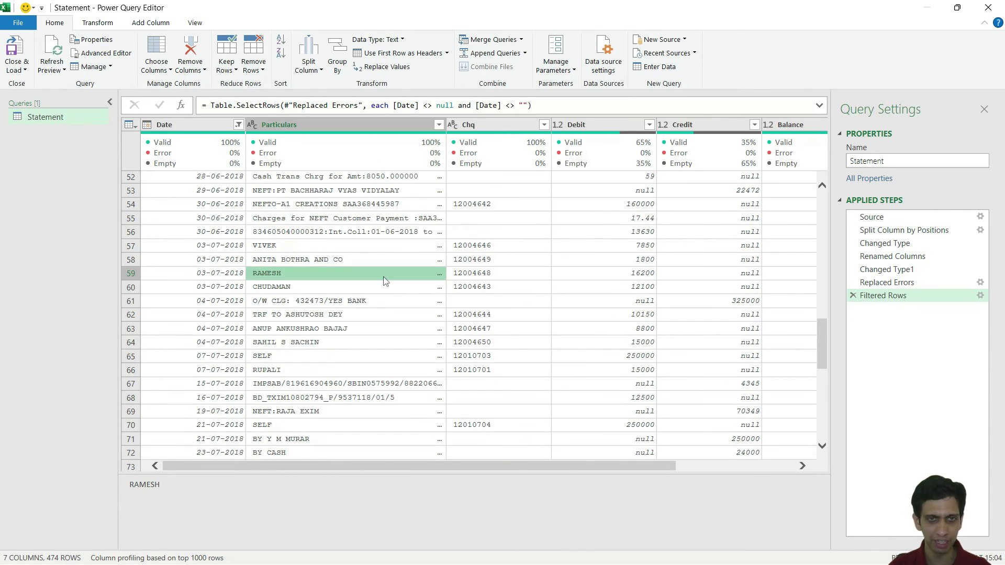
{"action": "scroll", "coordinate": [504, 298], "scroll_direction": "up", "scroll_amount": 9}
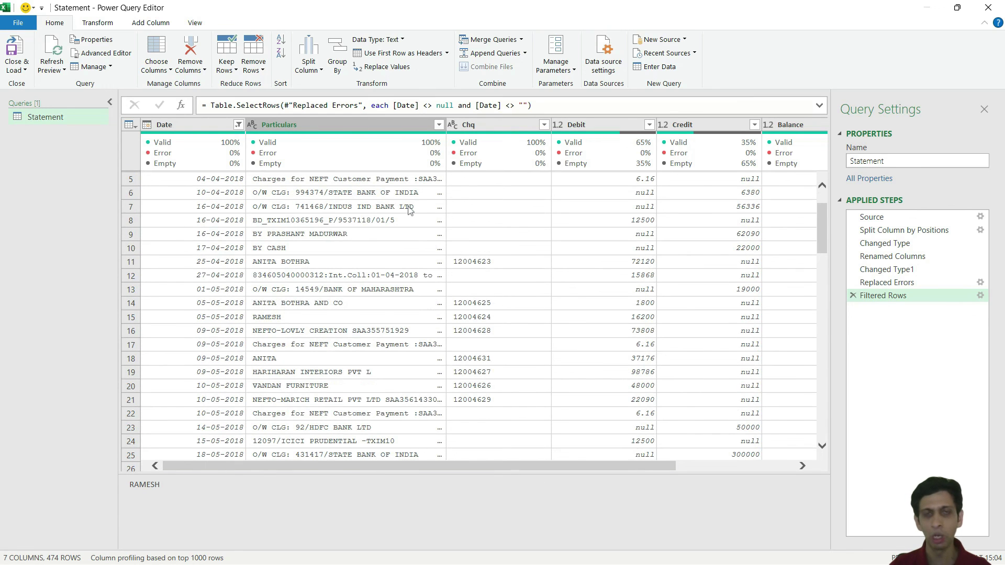
Review the Split Column by Positions settings and leave the split positions unchanged
{"action": "left_click", "coordinate": [899, 232]}
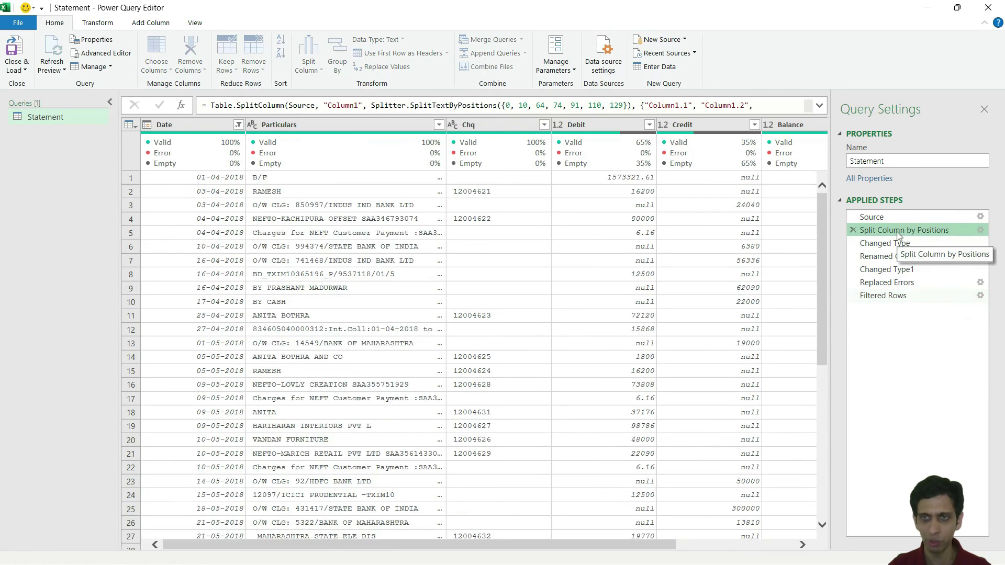
{"action": "left_click", "coordinate": [980, 231]}
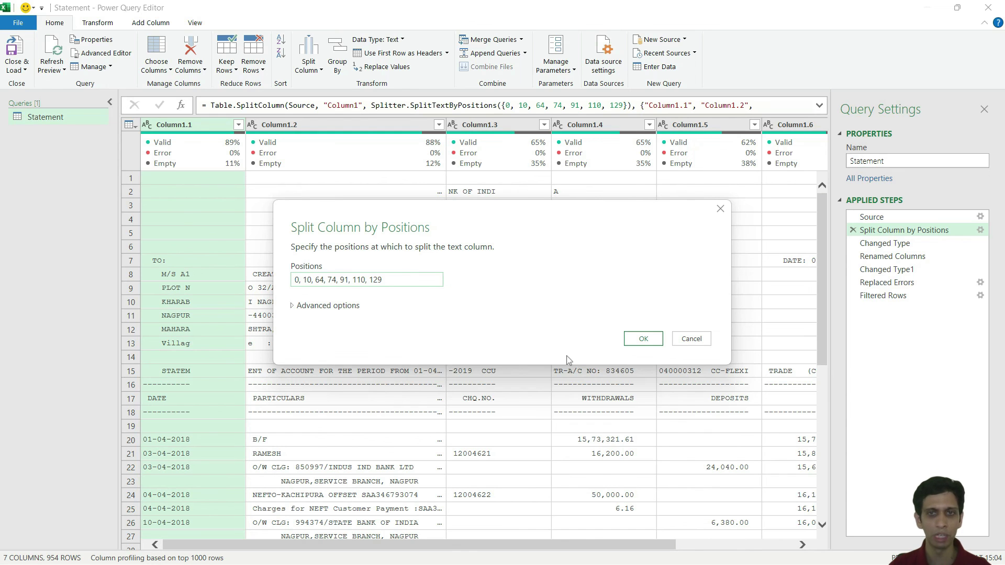
{"action": "left_click", "coordinate": [687, 343]}
Return to the Filtered Rows result and check the Particulars values in rows 5 and 1
{"action": "left_click", "coordinate": [893, 297]}
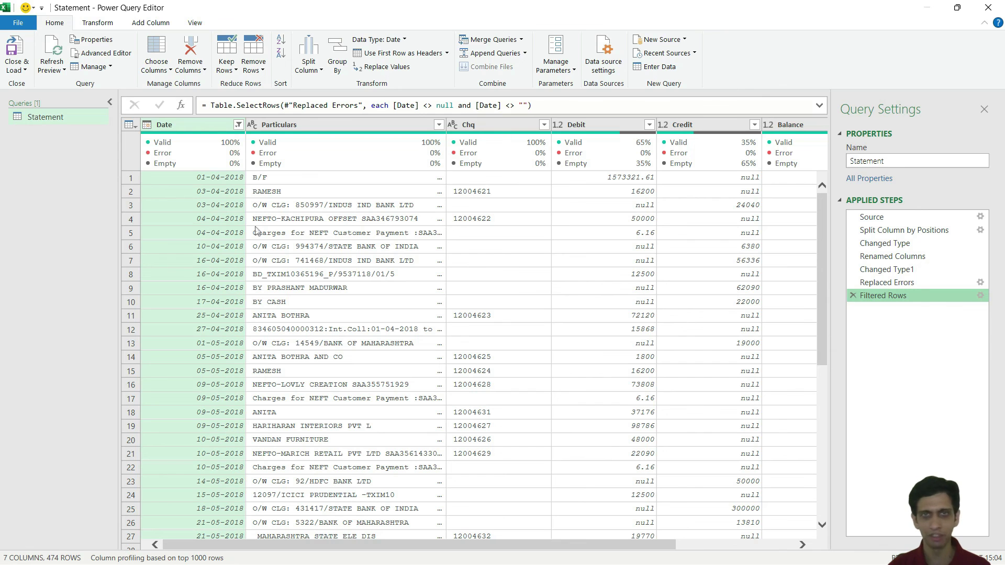
{"action": "left_click", "coordinate": [358, 235]}
{"action": "scroll", "coordinate": [356, 241], "scroll_direction": "down", "scroll_amount": 5}
{"action": "scroll", "coordinate": [275, 219], "scroll_direction": "up", "scroll_amount": 5}
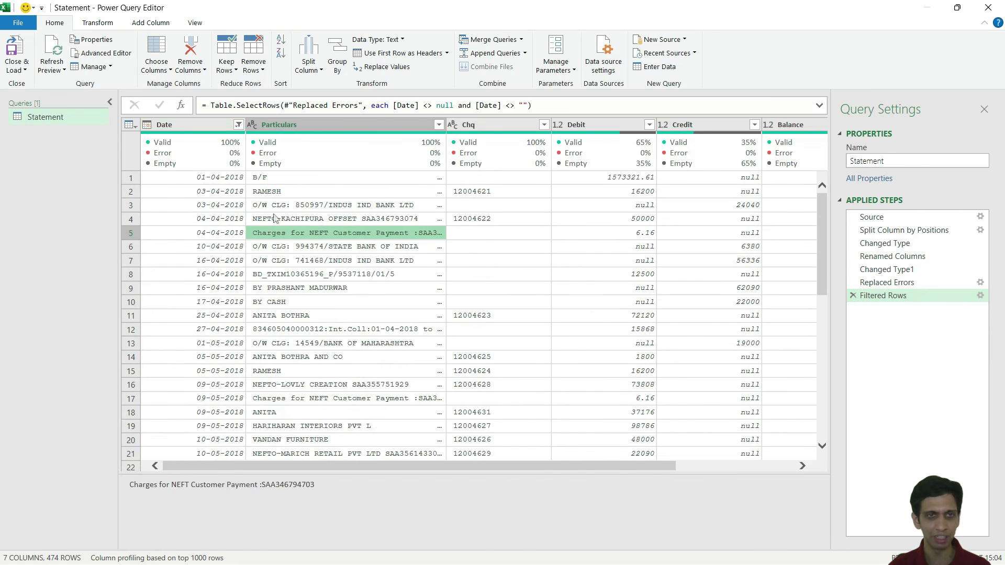
{"action": "left_click", "coordinate": [273, 178]}
Load the query into the Statement table, verifying 474 rows starting with the 01-04-2018 entry
{"action": "left_click", "coordinate": [185, 179]}
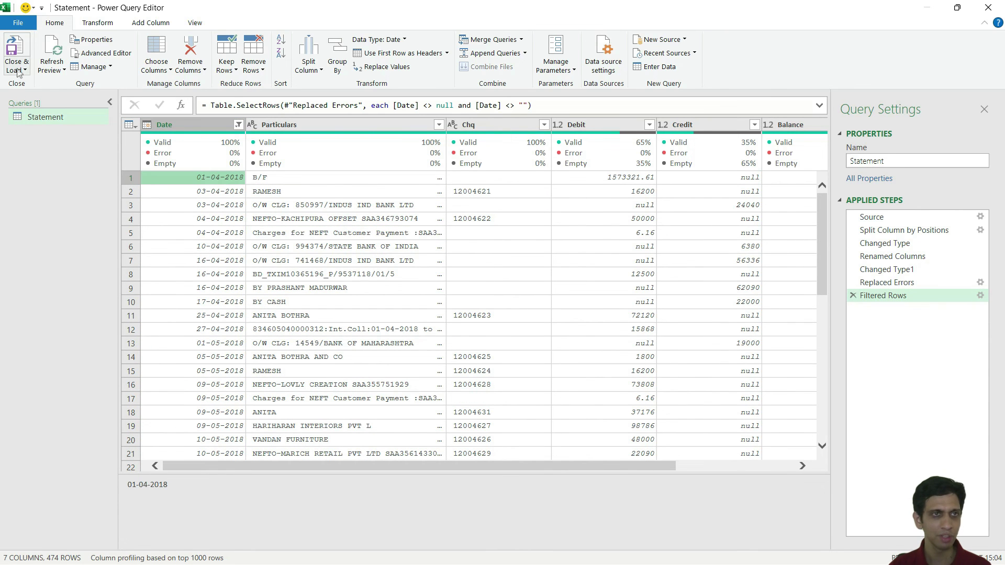
{"action": "left_click", "coordinate": [14, 50]}
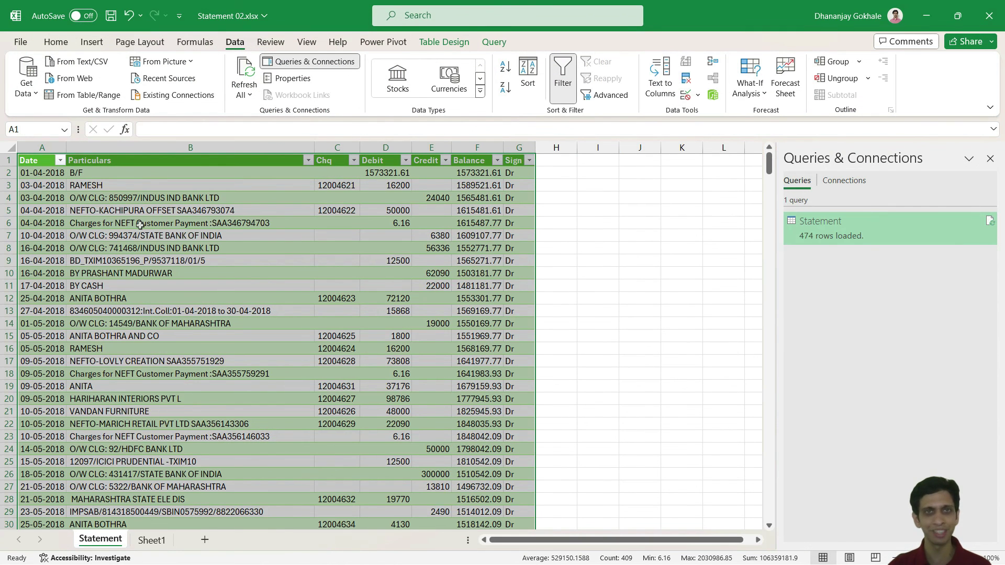
{"action": "left_click", "coordinate": [140, 225]}
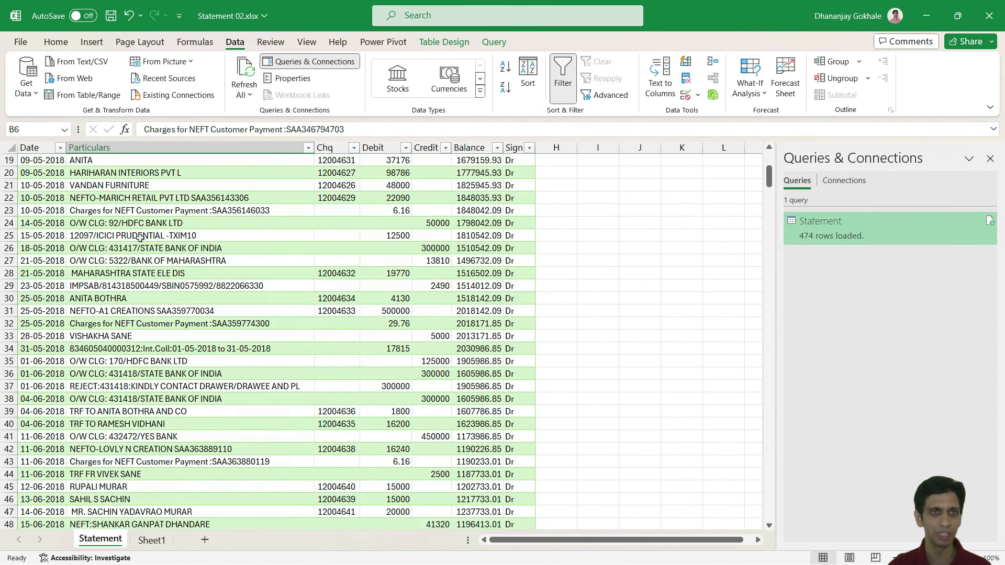